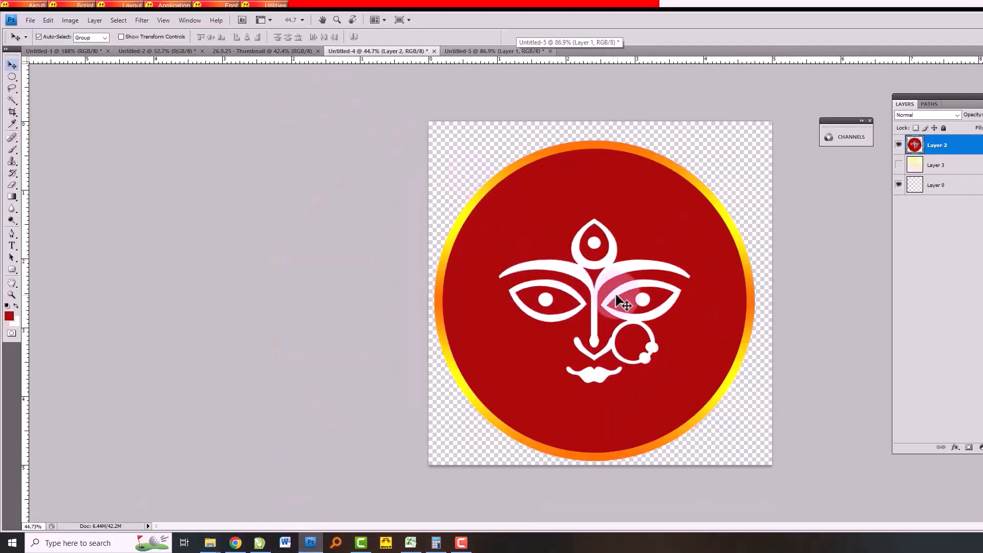
- Examine the eye and eyebrow edges of the Durga emblem up close, returning to the whole emblem
{"action": "scroll", "coordinate": [594, 281], "scroll_direction": "up", "scroll_amount": 4}
{"action": "scroll", "coordinate": [533, 280], "scroll_direction": "up", "scroll_amount": 6}
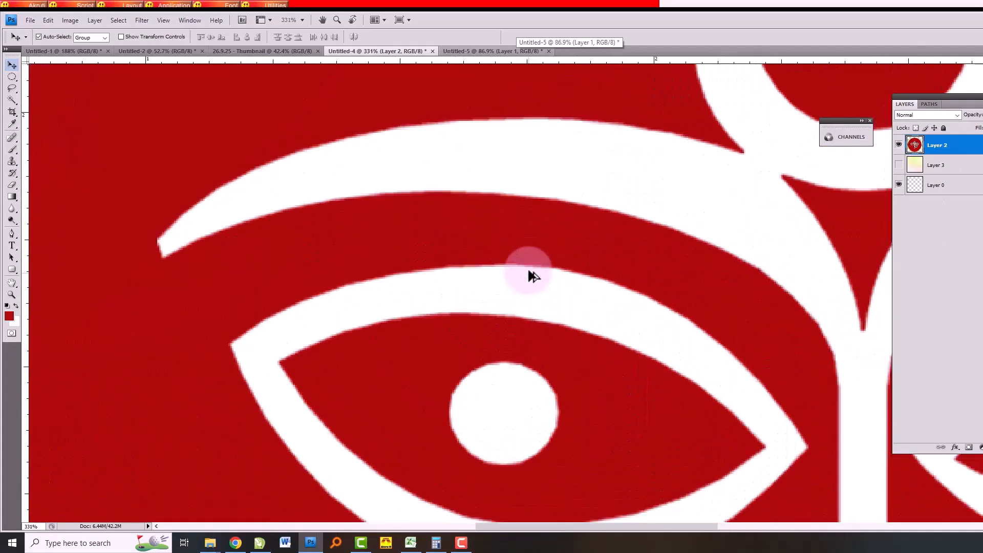
{"action": "scroll", "coordinate": [510, 276], "scroll_direction": "down", "scroll_amount": 7}
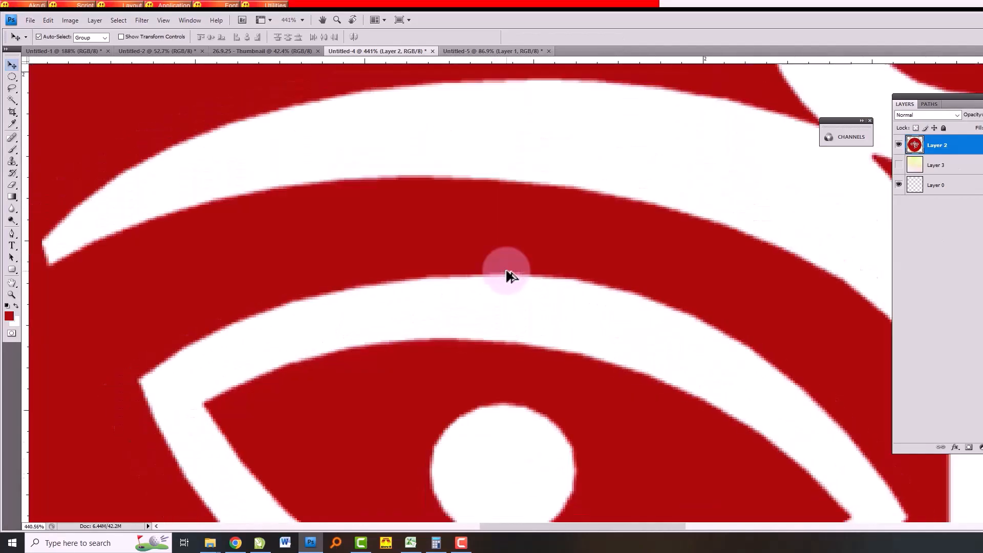
{"action": "scroll", "coordinate": [510, 276], "scroll_direction": "down", "scroll_amount": 4}
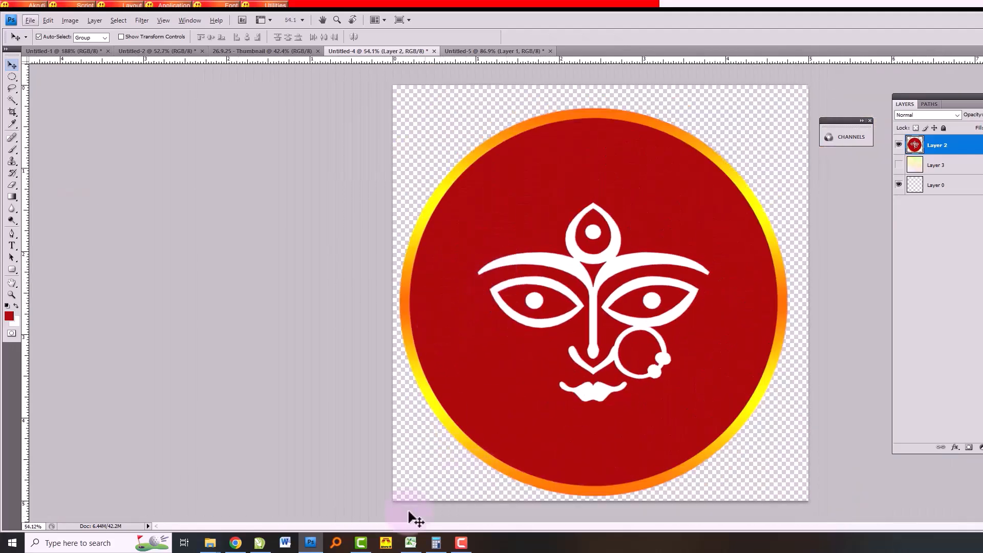
- Switch to CorelDRAW and examine the vector Durga emblem's nose ring and gradient border edges up close, returning to the whole drawing
{"action": "left_click", "coordinate": [260, 543]}
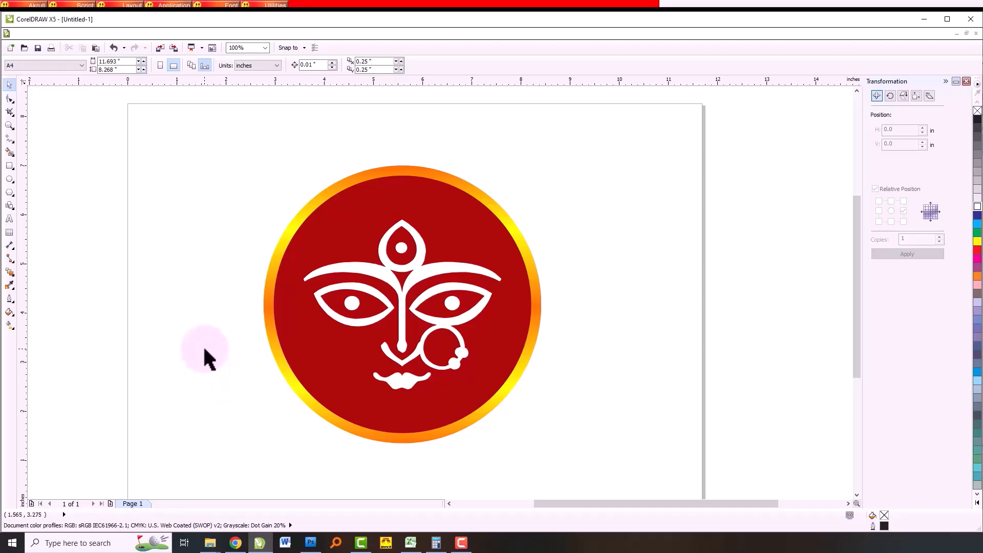
{"action": "scroll", "coordinate": [411, 375], "scroll_direction": "up", "scroll_amount": 6}
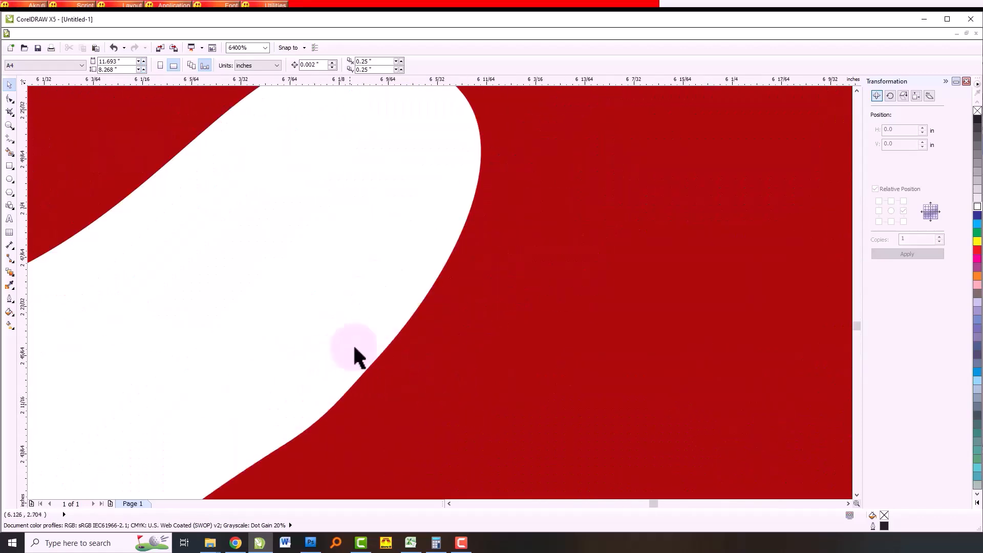
{"action": "scroll", "coordinate": [343, 352], "scroll_direction": "down", "scroll_amount": 5}
{"action": "scroll", "coordinate": [539, 429], "scroll_direction": "up", "scroll_amount": 5}
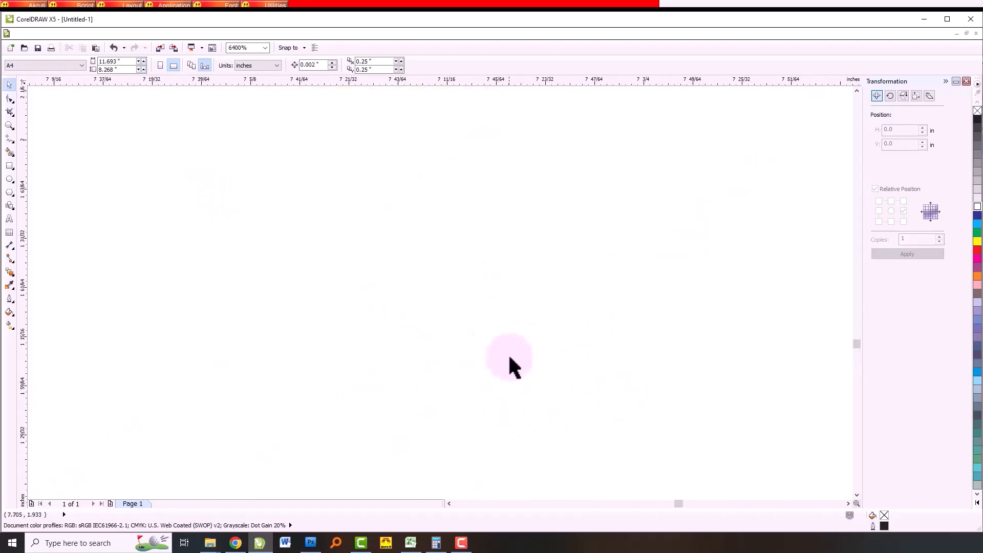
{"action": "scroll", "coordinate": [491, 344], "scroll_direction": "down", "scroll_amount": 2}
{"action": "scroll", "coordinate": [329, 302], "scroll_direction": "up", "scroll_amount": 1}
{"action": "scroll", "coordinate": [330, 303], "scroll_direction": "down", "scroll_amount": 1}
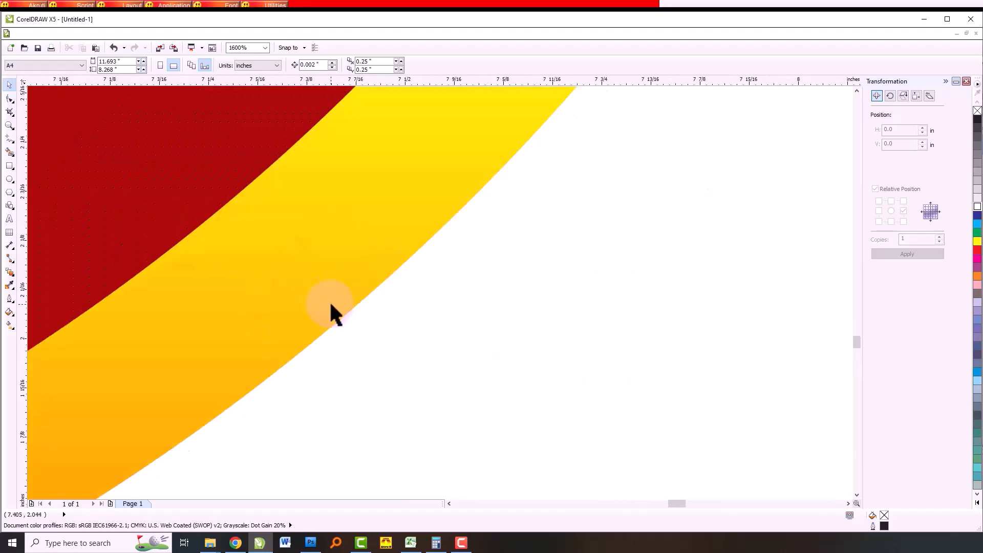
{"action": "scroll", "coordinate": [331, 304], "scroll_direction": "down", "scroll_amount": 4}
{"action": "key", "text": "F4"}
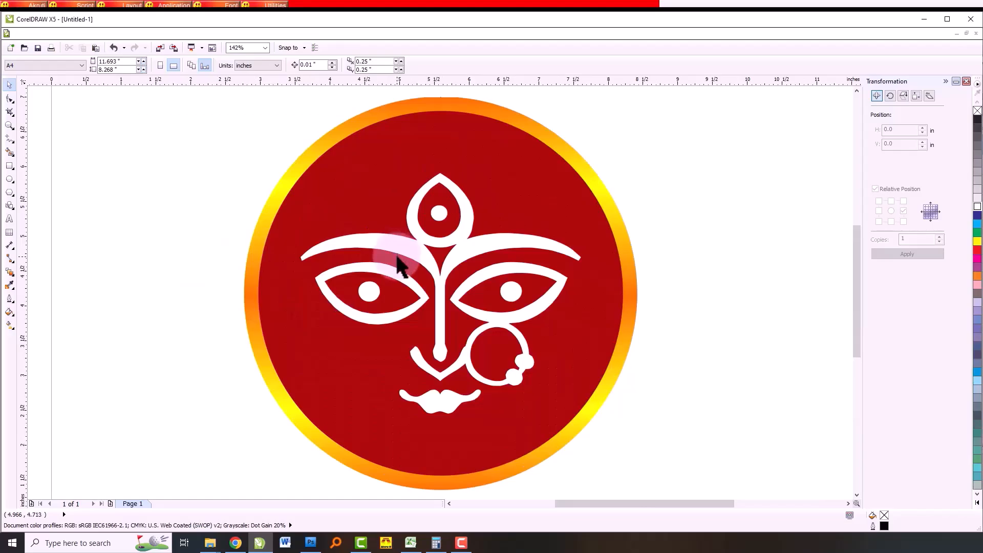
- Bring the Durga image from the desktop into the CorelDRAW drawing and place it to the right of the vector emblem
{"action": "key", "text": "super+d"}
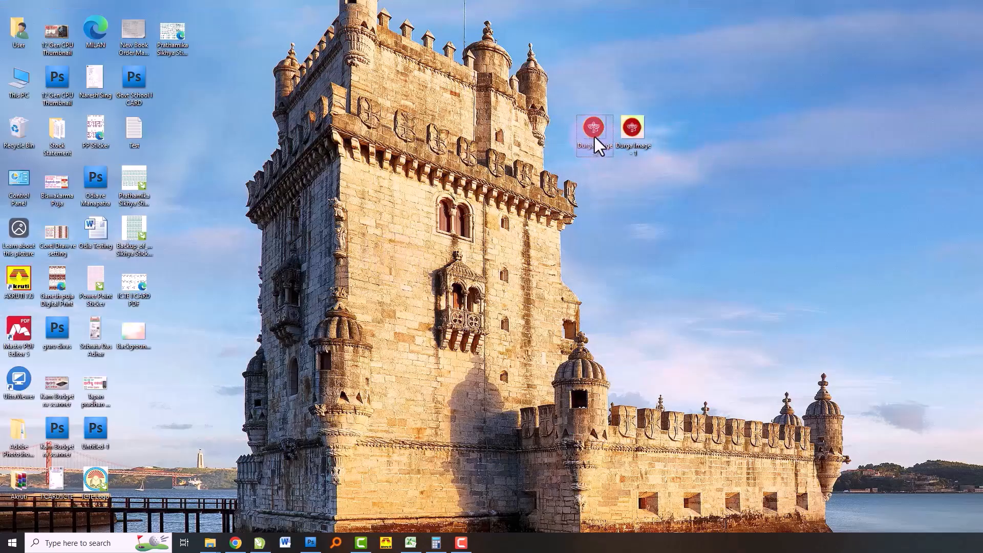
{"action": "left_click", "coordinate": [259, 542]}
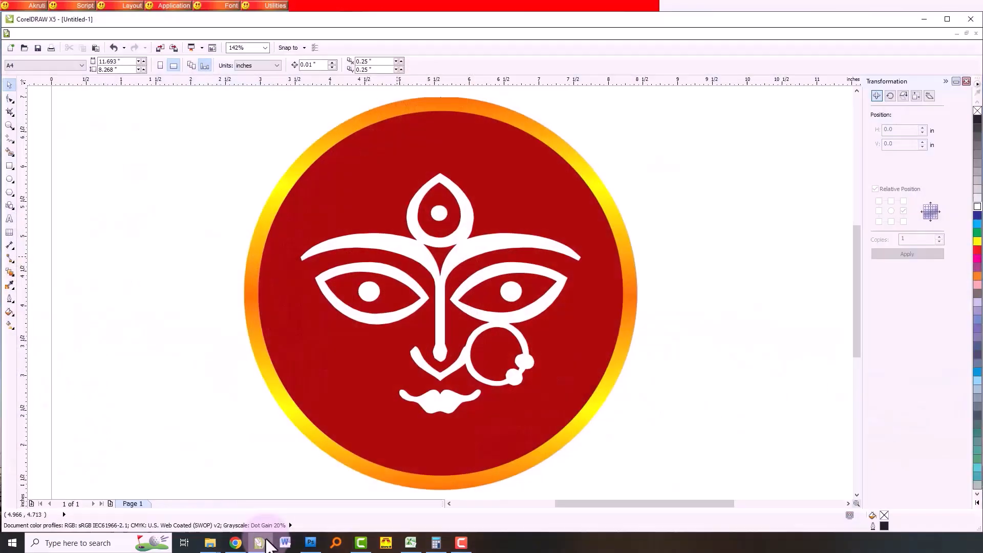
{"action": "scroll", "coordinate": [409, 220], "scroll_direction": "down", "scroll_amount": 4}
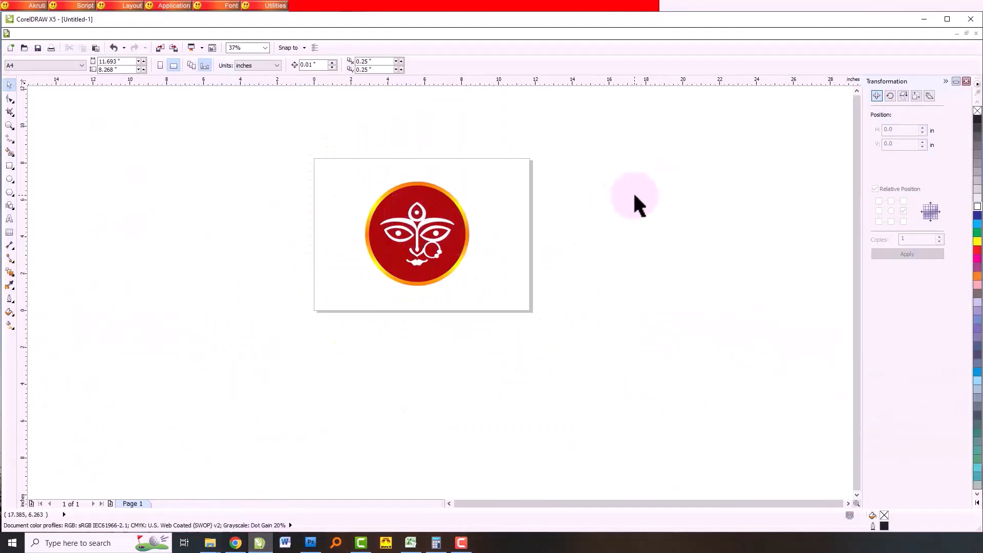
{"action": "scroll", "coordinate": [455, 205], "scroll_direction": "up", "scroll_amount": 2}
{"action": "left_click", "coordinate": [463, 201]}
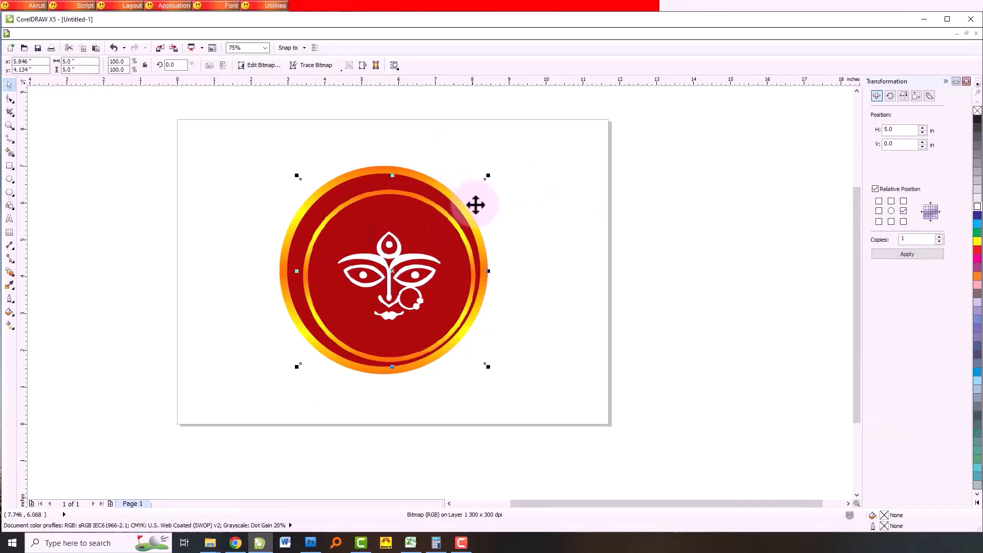
{"action": "left_click_drag", "start_coordinate": [375, 283], "coordinate": [623, 301]}
{"action": "left_click", "coordinate": [764, 286]}
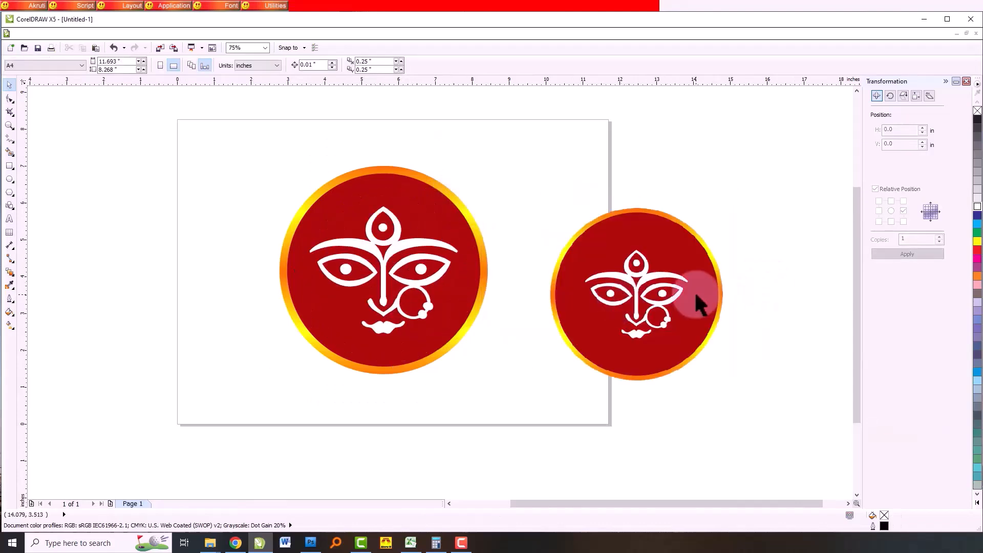
- Delete the original vector emblem from the page and reposition the imported image across the page's right edge
{"action": "left_click_drag", "start_coordinate": [175, 120], "coordinate": [533, 440]}
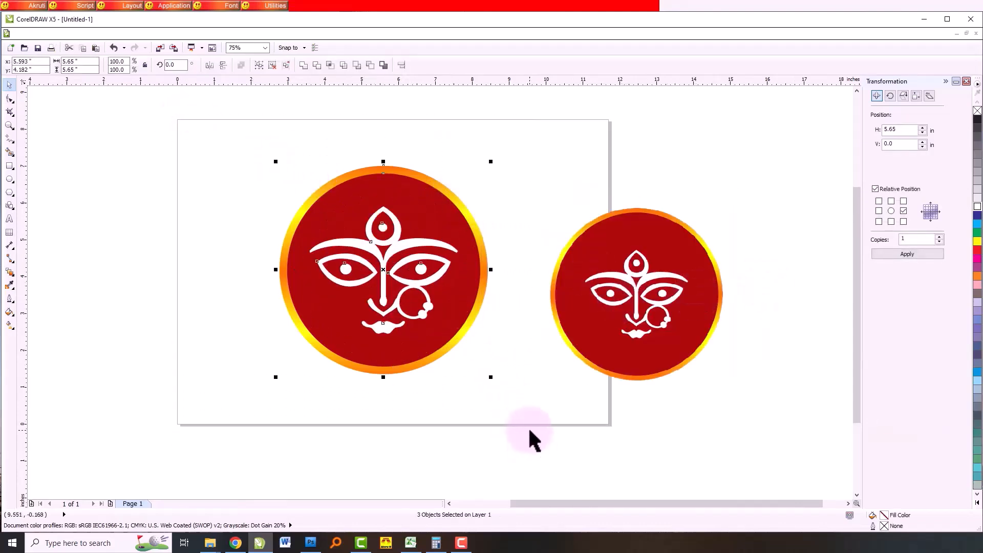
{"action": "key", "text": "Delete"}
{"action": "left_click_drag", "start_coordinate": [613, 334], "coordinate": [615, 275]}
- Examine the imported image's edges around the eyes, nose and forehead at several magnifications
{"action": "scroll", "coordinate": [615, 275], "scroll_direction": "up", "scroll_amount": 8}
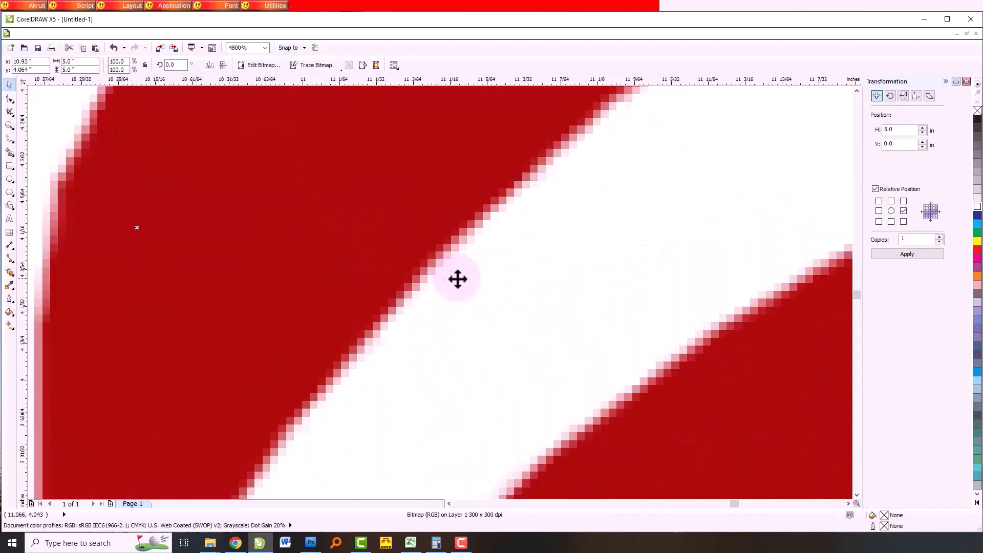
{"action": "scroll", "coordinate": [511, 206], "scroll_direction": "down", "scroll_amount": 8}
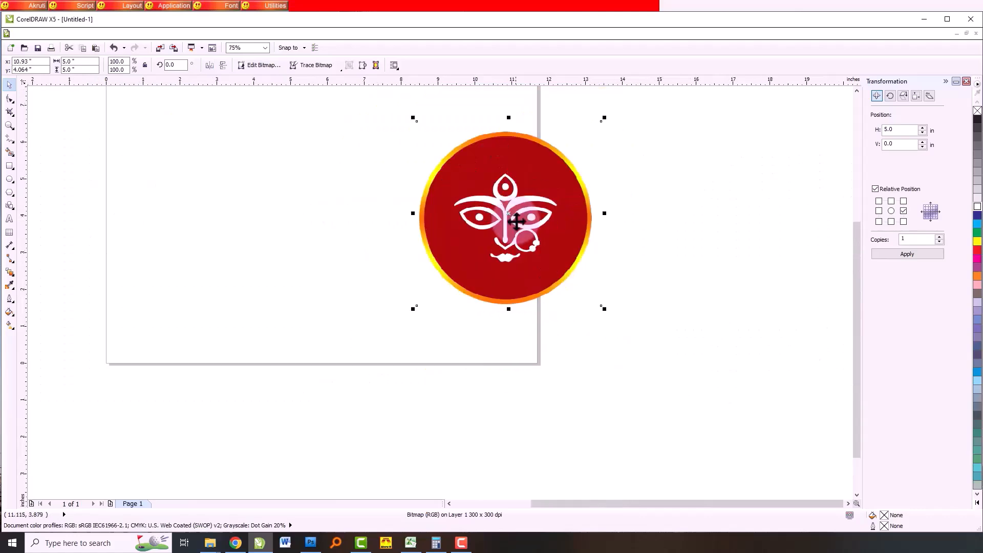
{"action": "scroll", "coordinate": [508, 224], "scroll_direction": "up", "scroll_amount": 8}
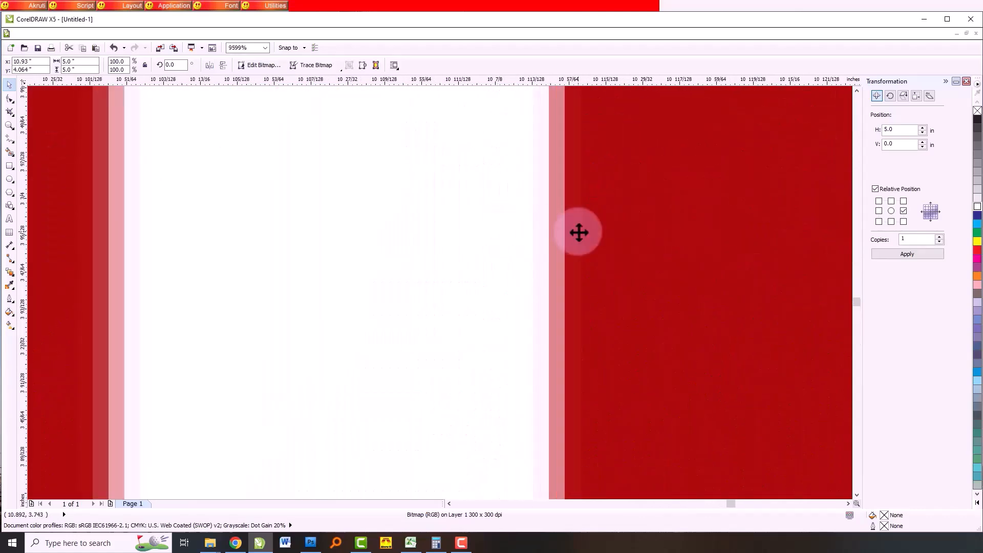
{"action": "scroll", "coordinate": [577, 231], "scroll_direction": "down", "scroll_amount": 3}
{"action": "scroll", "coordinate": [532, 215], "scroll_direction": "up", "scroll_amount": 6}
{"action": "scroll", "coordinate": [494, 231], "scroll_direction": "up", "scroll_amount": 1}
{"action": "scroll", "coordinate": [493, 231], "scroll_direction": "down", "scroll_amount": 1}
{"action": "scroll", "coordinate": [493, 231], "scroll_direction": "down", "scroll_amount": 9}
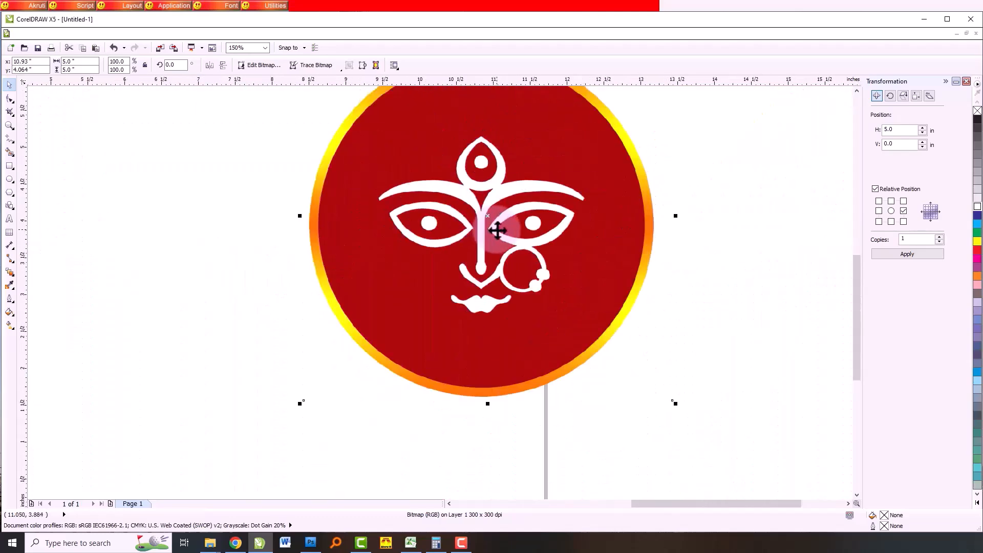
{"action": "scroll", "coordinate": [492, 233], "scroll_direction": "down", "scroll_amount": 1}
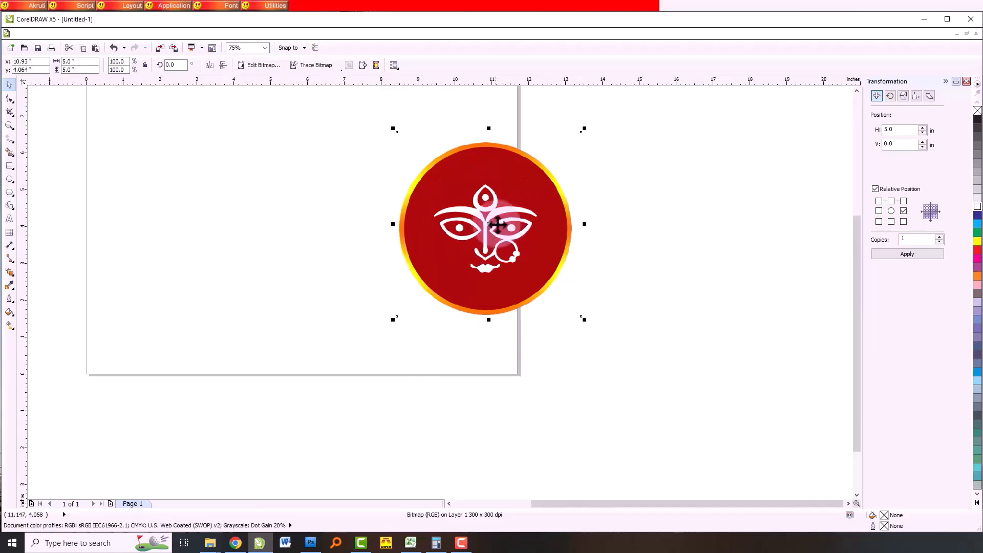
{"action": "scroll", "coordinate": [501, 226], "scroll_direction": "up", "scroll_amount": 9}
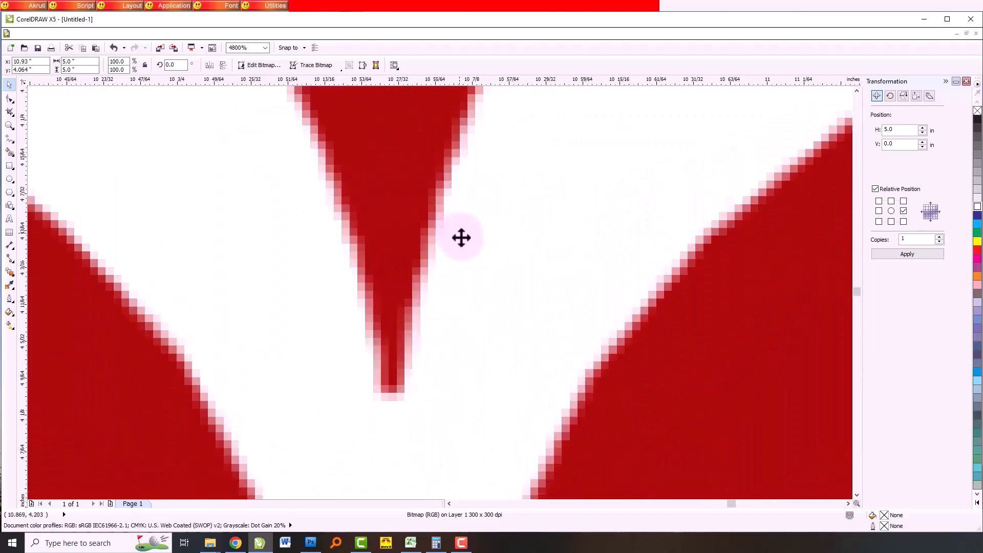
{"action": "scroll", "coordinate": [459, 234], "scroll_direction": "down", "scroll_amount": 9}
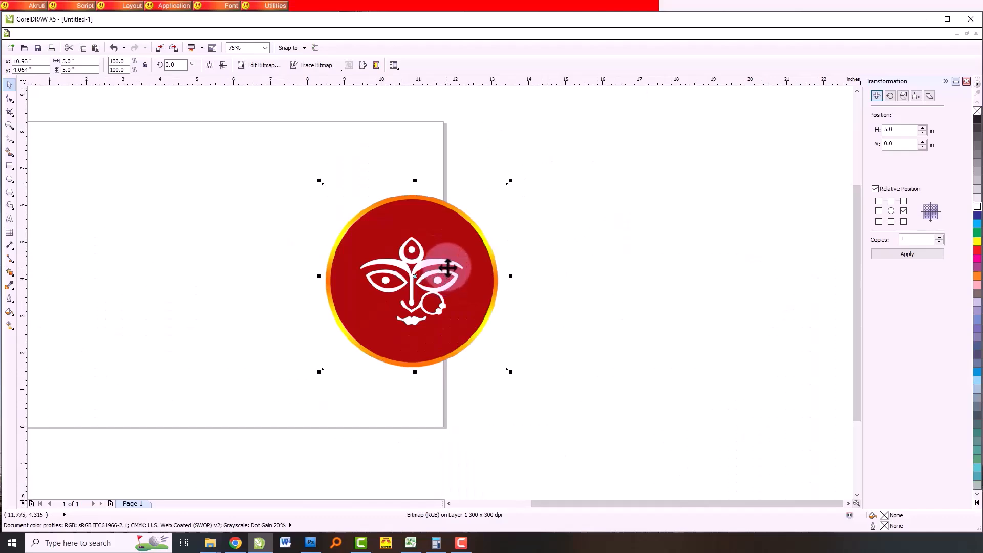
{"action": "scroll", "coordinate": [447, 267], "scroll_direction": "up", "scroll_amount": 9}
{"action": "scroll", "coordinate": [550, 261], "scroll_direction": "down", "scroll_amount": 4}
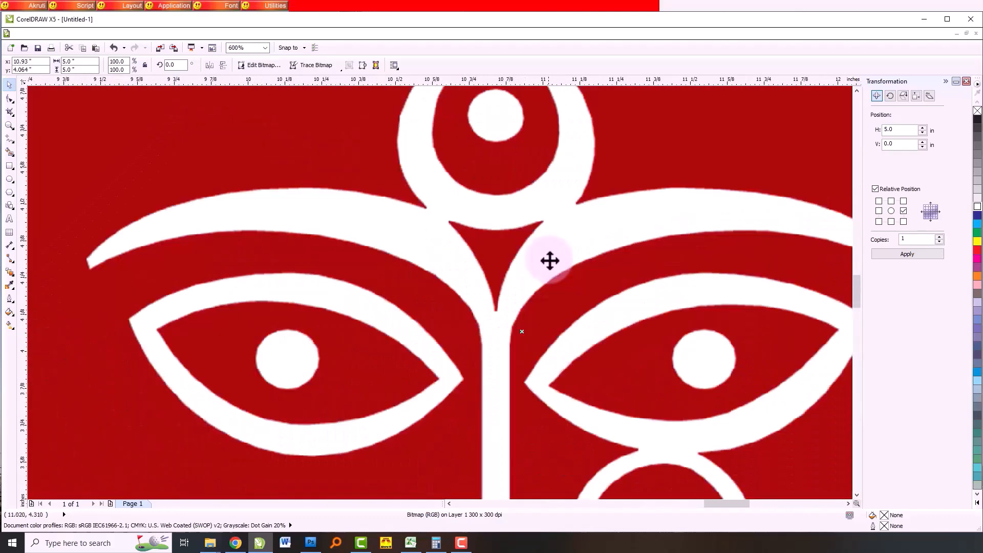
{"action": "scroll", "coordinate": [404, 258], "scroll_direction": "down", "scroll_amount": 1}
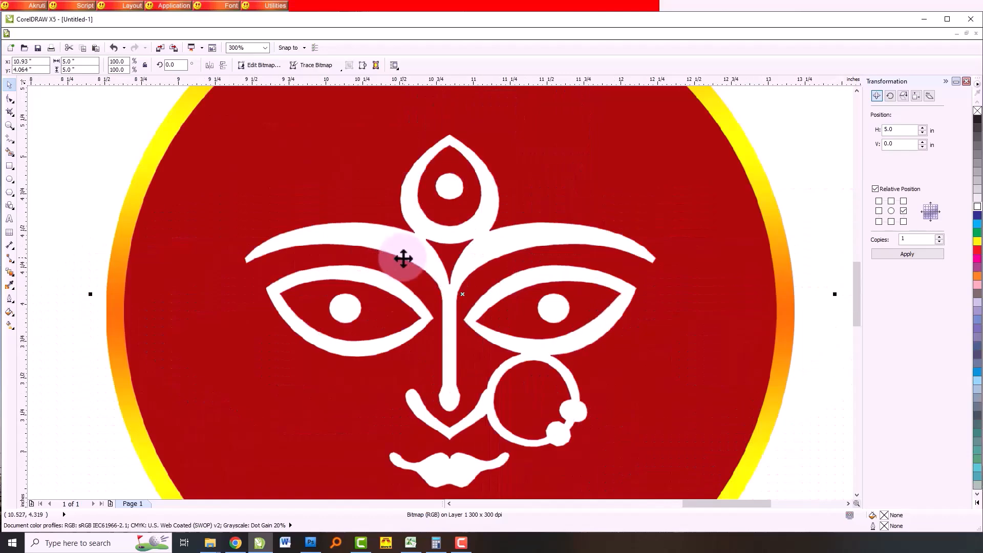
{"action": "scroll", "coordinate": [404, 259], "scroll_direction": "down", "scroll_amount": 1}
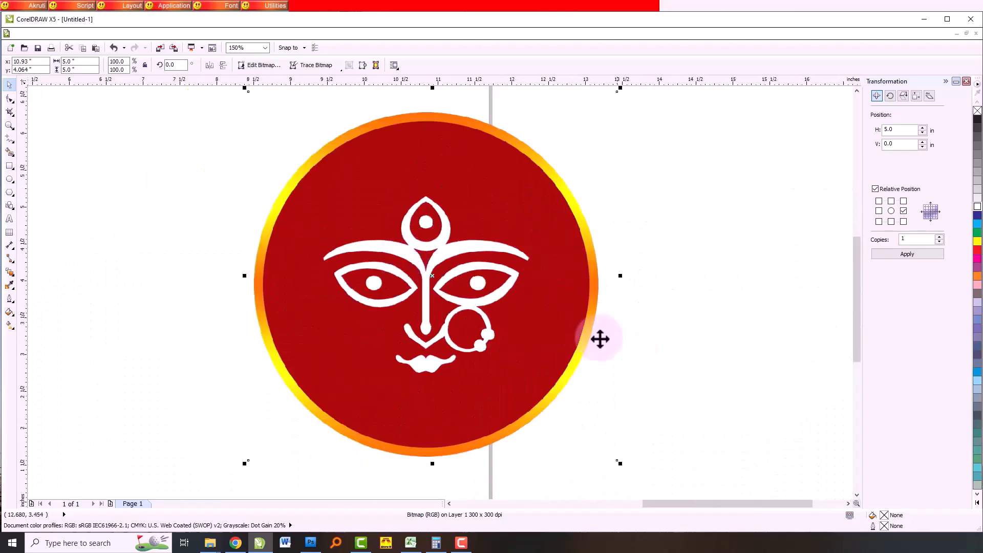
{"action": "scroll", "coordinate": [510, 290], "scroll_direction": "down", "scroll_amount": 1}
{"action": "scroll", "coordinate": [517, 287], "scroll_direction": "down", "scroll_amount": 1}
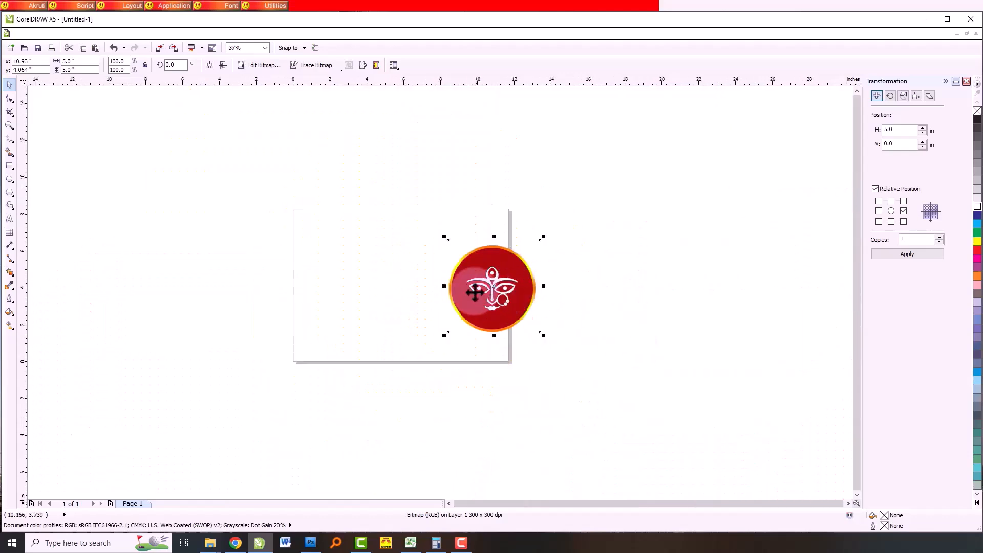
- Move the imported Durga image past the page's right edge to free the drawing area, and deselect it
{"action": "scroll", "coordinate": [461, 285], "scroll_direction": "up", "scroll_amount": 1}
{"action": "left_click", "coordinate": [694, 279]}
{"action": "left_click_drag", "start_coordinate": [537, 271], "coordinate": [634, 268]}
{"action": "scroll", "coordinate": [666, 234], "scroll_direction": "down", "scroll_amount": 1}
{"action": "scroll", "coordinate": [598, 266], "scroll_direction": "up", "scroll_amount": 1}
{"action": "scroll", "coordinate": [610, 226], "scroll_direction": "up", "scroll_amount": 1}
{"action": "scroll", "coordinate": [611, 227], "scroll_direction": "down", "scroll_amount": 1}
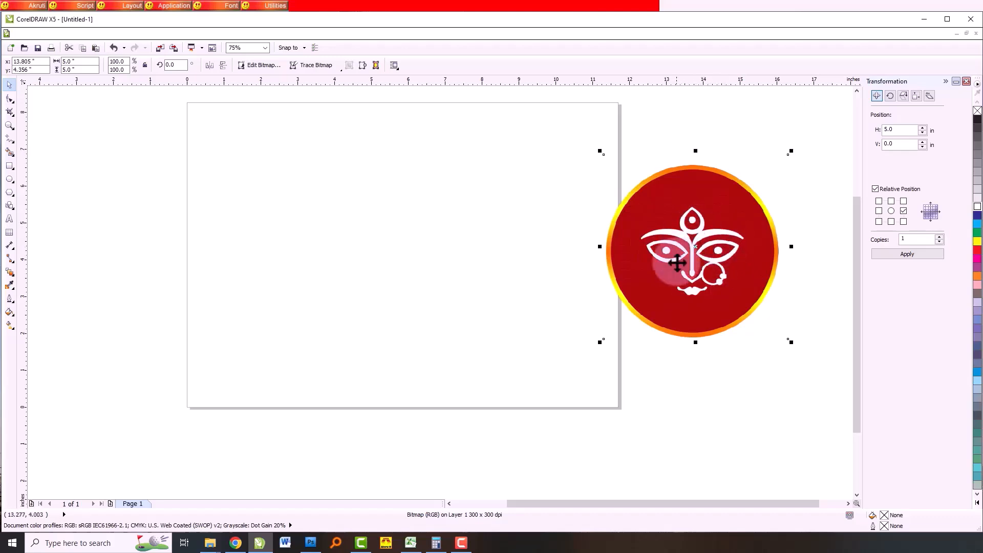
{"action": "left_click", "coordinate": [154, 337]}
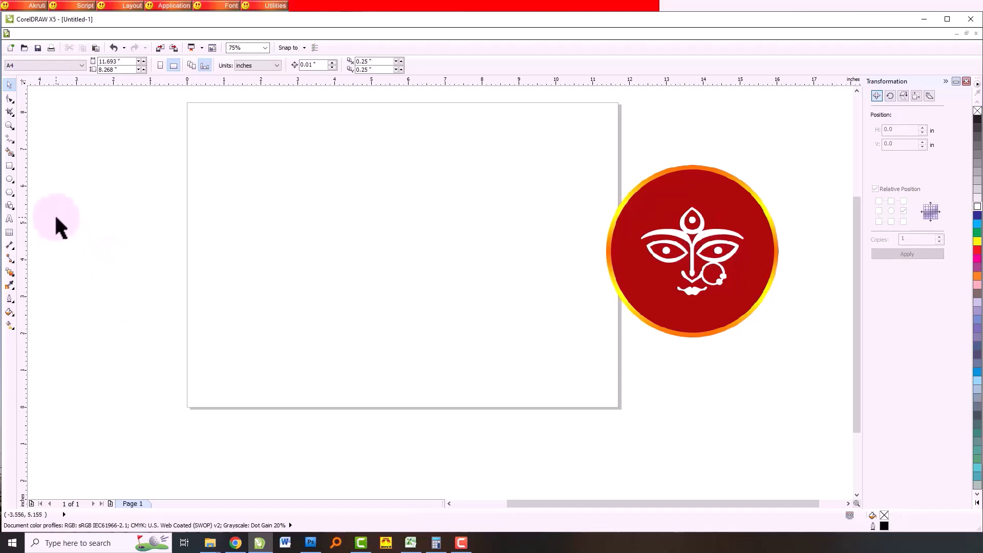
- Draw a circle about 5.9 inches across on the left half of the page and fill it with orange
{"action": "left_click", "coordinate": [9, 179]}
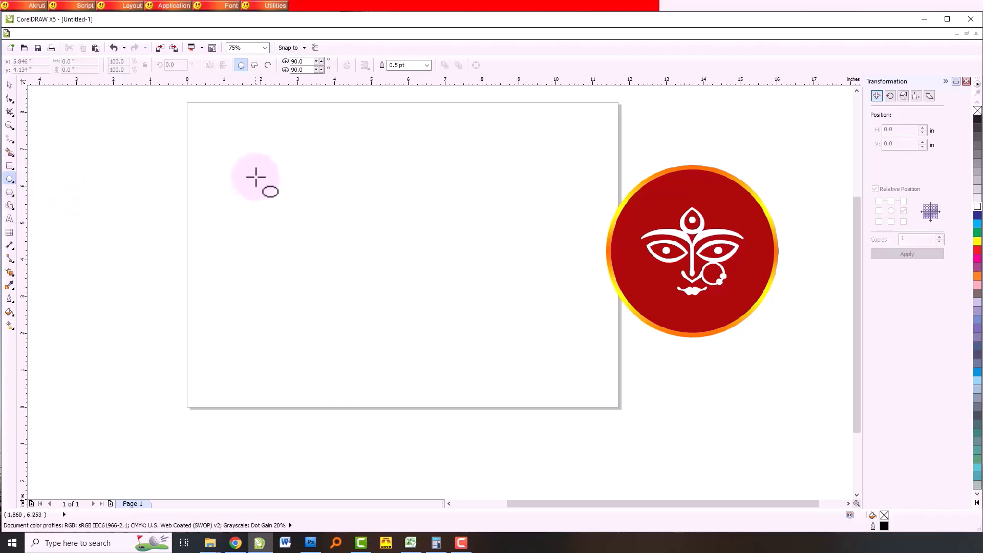
{"action": "left_click_drag", "start_coordinate": [223, 156], "coordinate": [439, 324]}
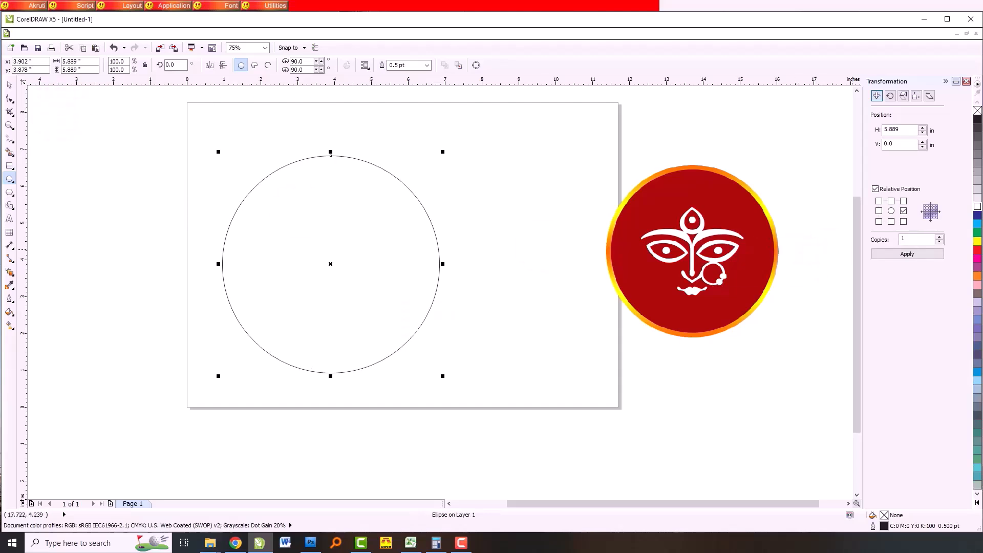
{"action": "left_click", "coordinate": [978, 277]}
- Remove the black outline from the orange circle
{"action": "scroll", "coordinate": [456, 202], "scroll_direction": "up", "scroll_amount": 5}
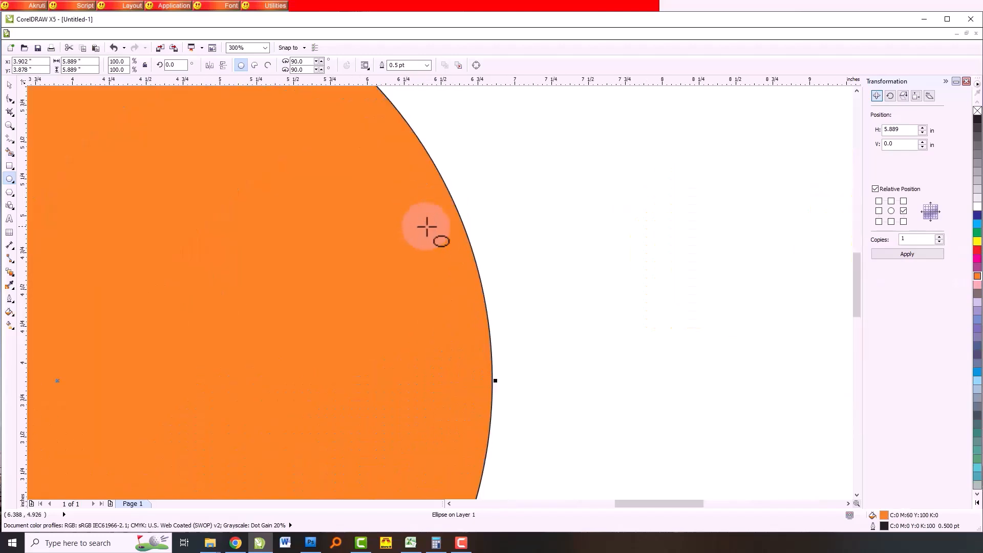
{"action": "scroll", "coordinate": [460, 234], "scroll_direction": "up", "scroll_amount": 1}
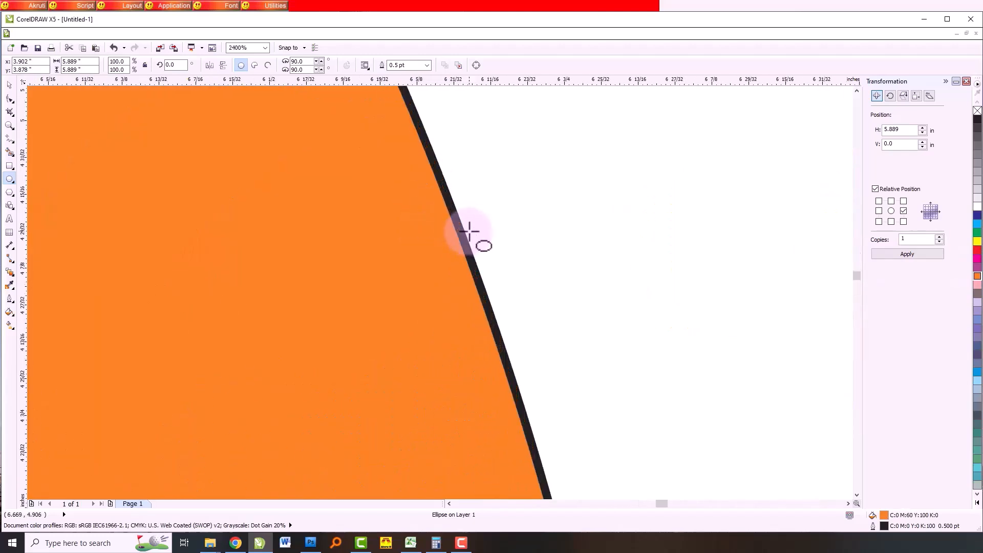
{"action": "right_click", "coordinate": [978, 112]}
{"action": "scroll", "coordinate": [497, 230], "scroll_direction": "down", "scroll_amount": 3}
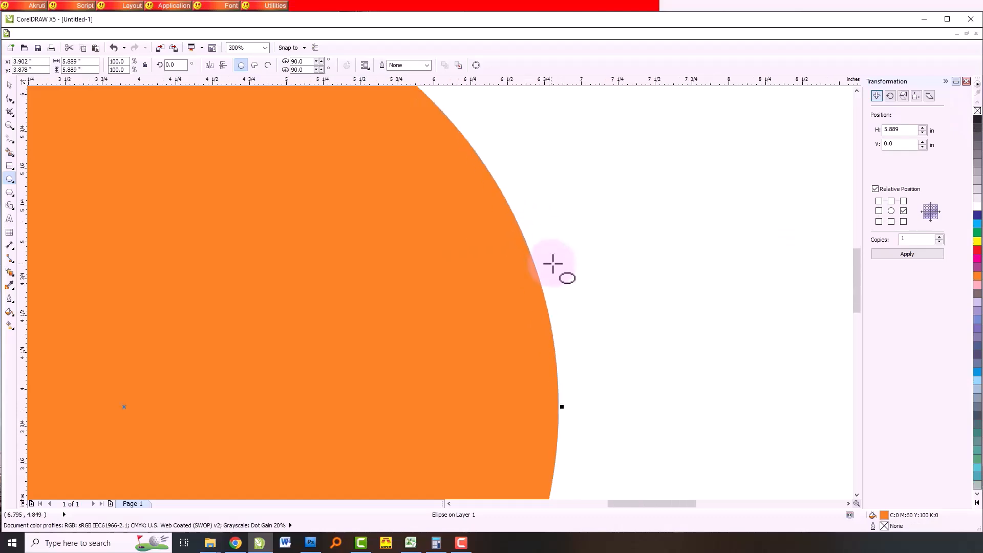
{"action": "scroll", "coordinate": [551, 265], "scroll_direction": "down", "scroll_amount": 4}
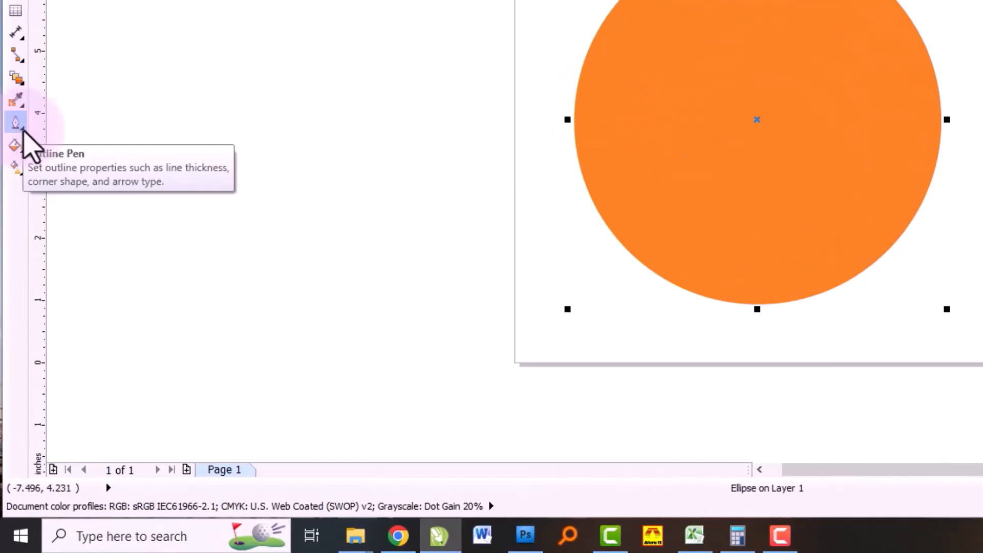
- Apply a linear two-color fountain fill from orange to white at a -90 degree angle to the circle
{"action": "left_click", "coordinate": [21, 129]}
{"action": "mouse_move", "coordinate": [13, 96]}
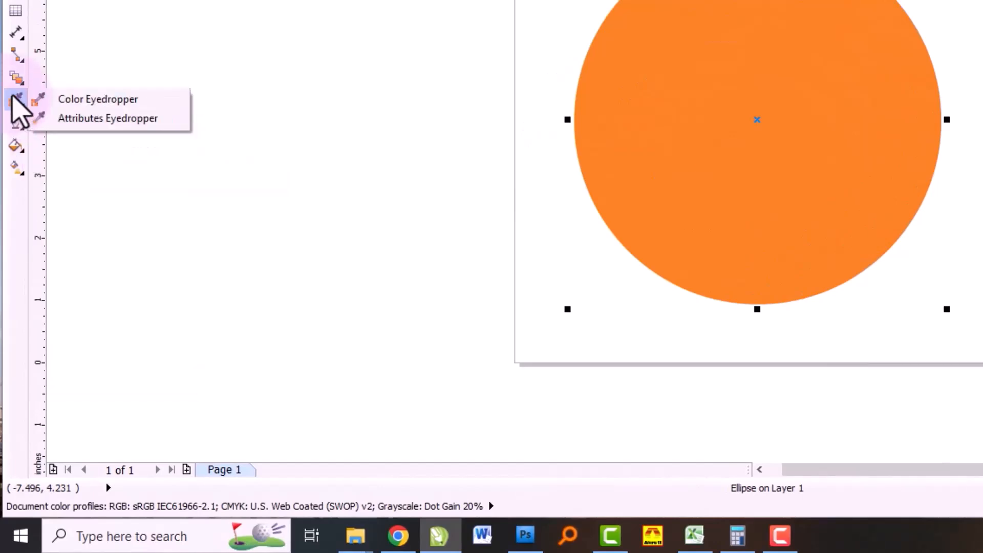
{"action": "mouse_move", "coordinate": [14, 79]}
{"action": "mouse_move", "coordinate": [17, 148]}
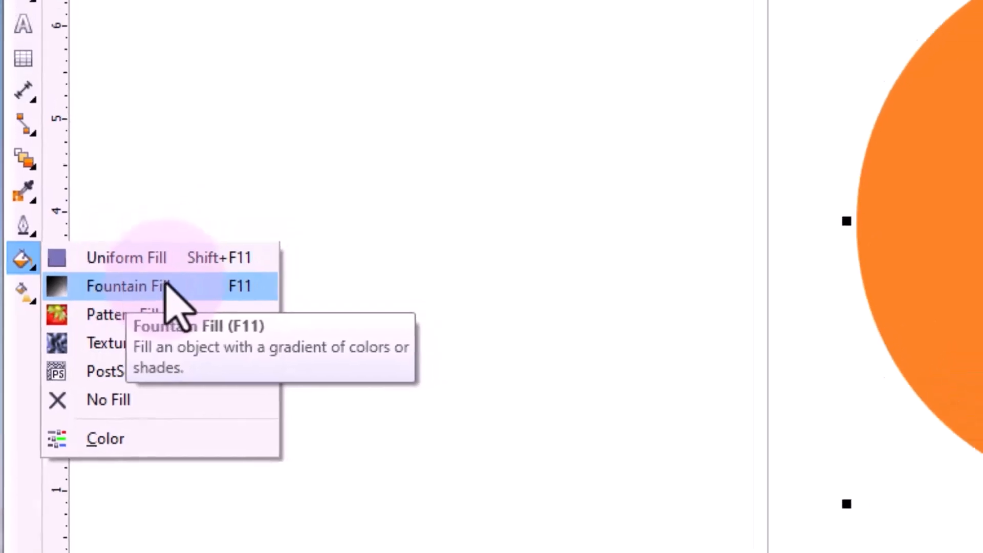
{"action": "left_click", "coordinate": [165, 286]}
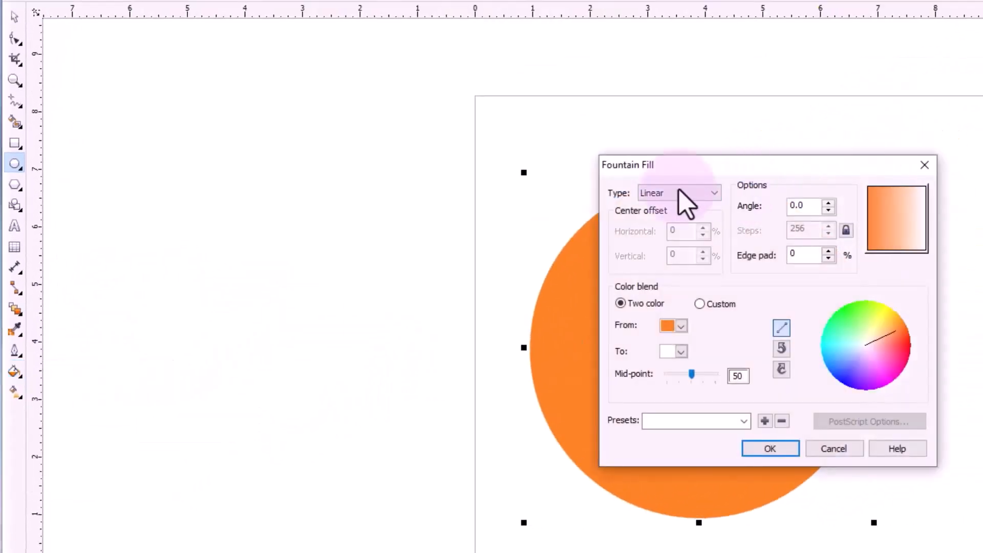
{"action": "left_click_drag", "start_coordinate": [773, 176], "coordinate": [347, 176]}
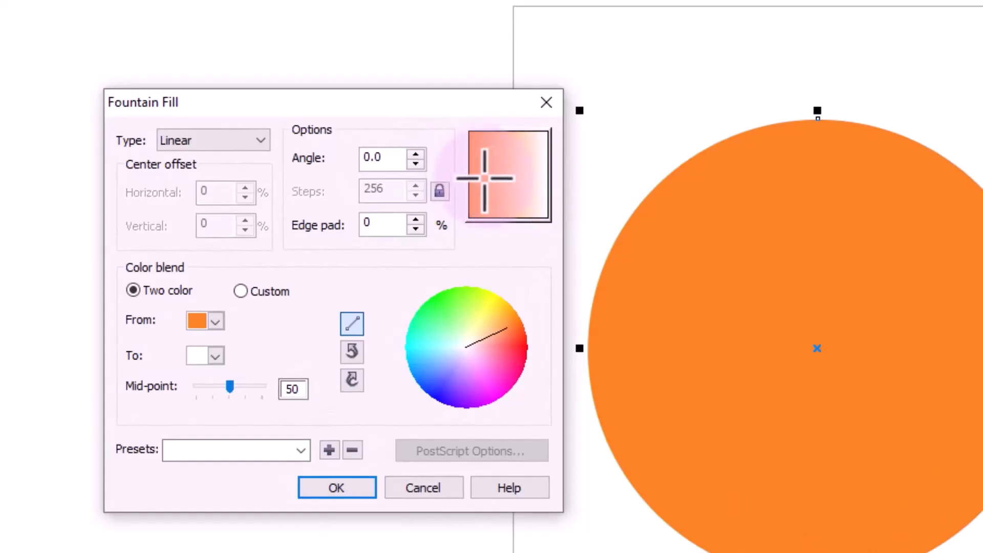
{"action": "left_click_drag", "start_coordinate": [483, 167], "coordinate": [509, 193]}
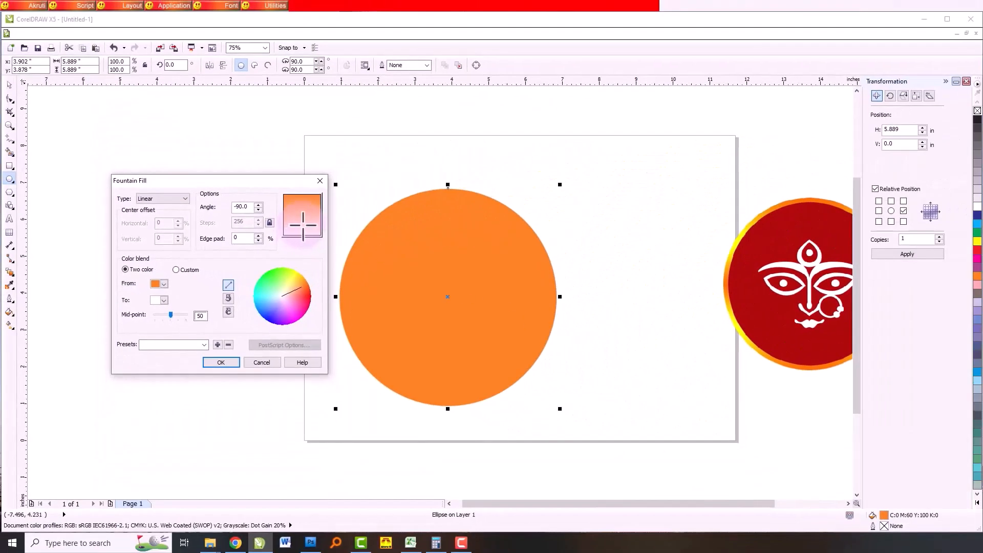
{"action": "left_click", "coordinate": [221, 363]}
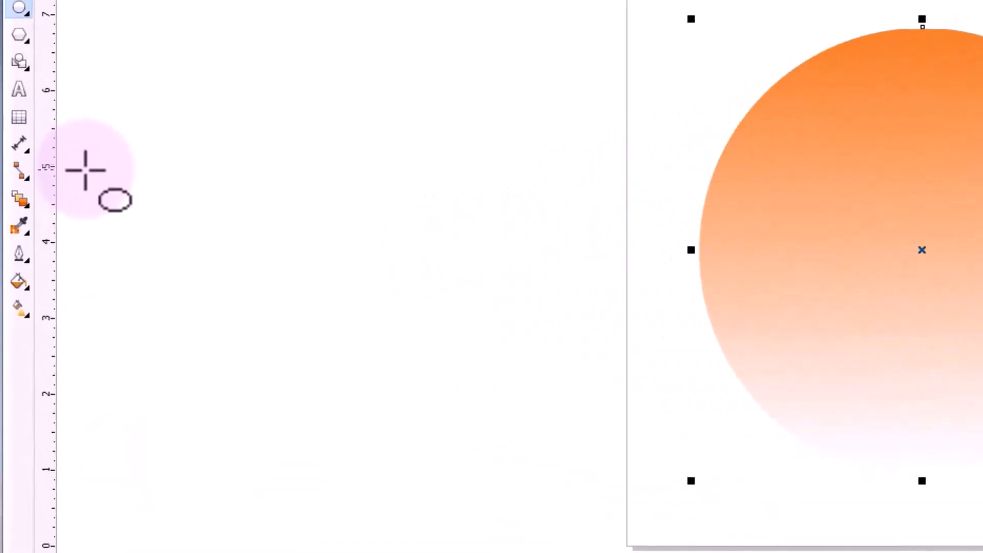
- Reopen the circle's fountain fill settings and switch the color blend from two-color to Custom
{"action": "left_click", "coordinate": [20, 281]}
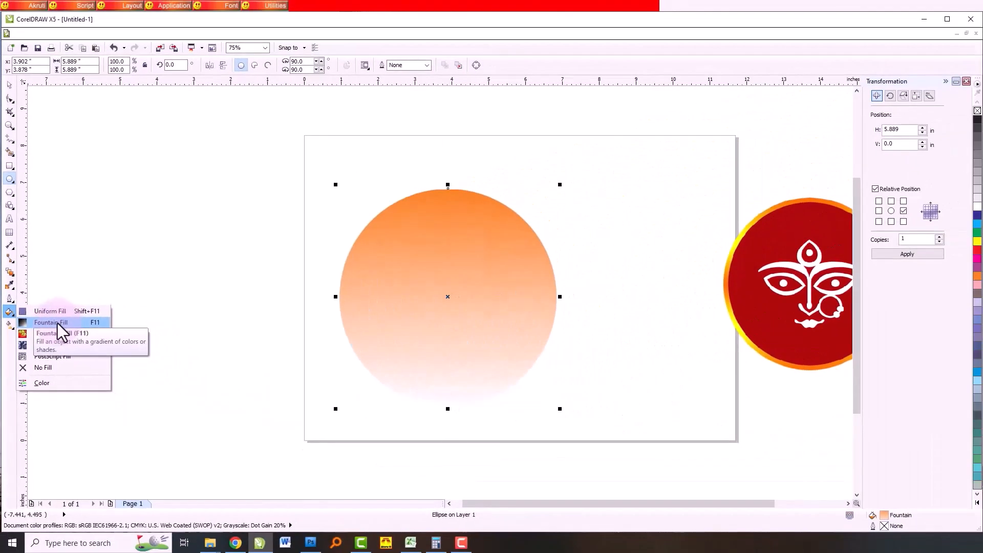
{"action": "left_click", "coordinate": [75, 319]}
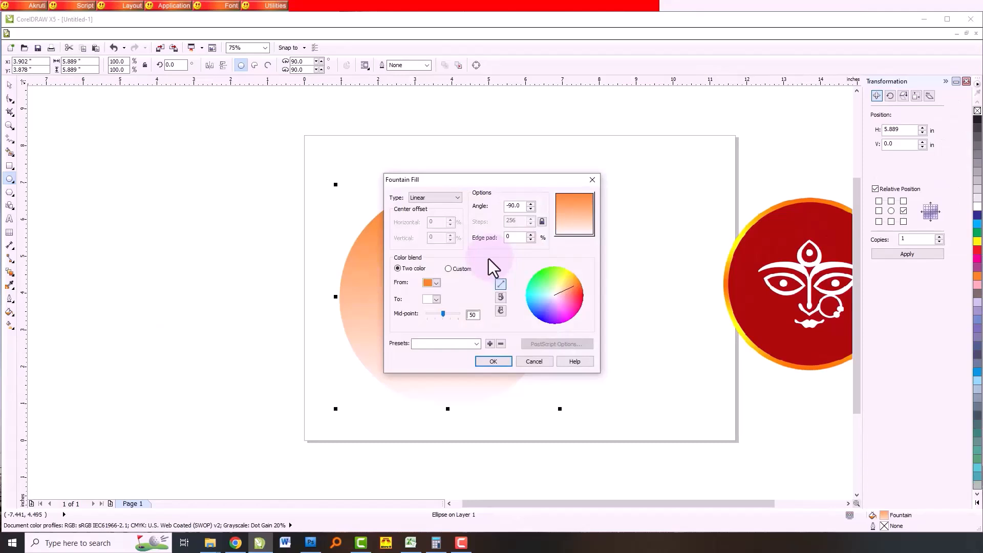
{"action": "left_click_drag", "start_coordinate": [484, 183], "coordinate": [215, 170]}
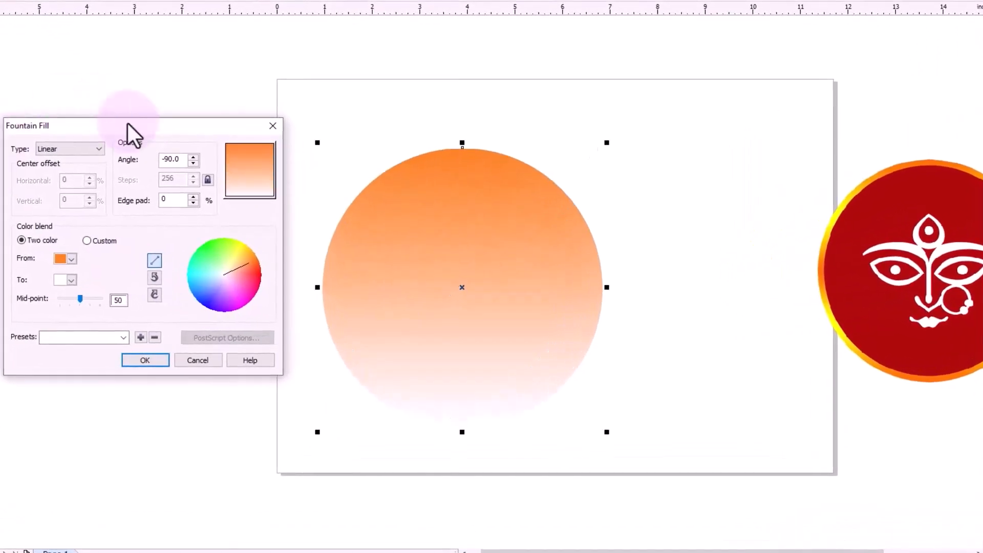
{"action": "left_click_drag", "start_coordinate": [189, 170], "coordinate": [211, 169]}
{"action": "left_click_drag", "start_coordinate": [156, 123], "coordinate": [130, 143]}
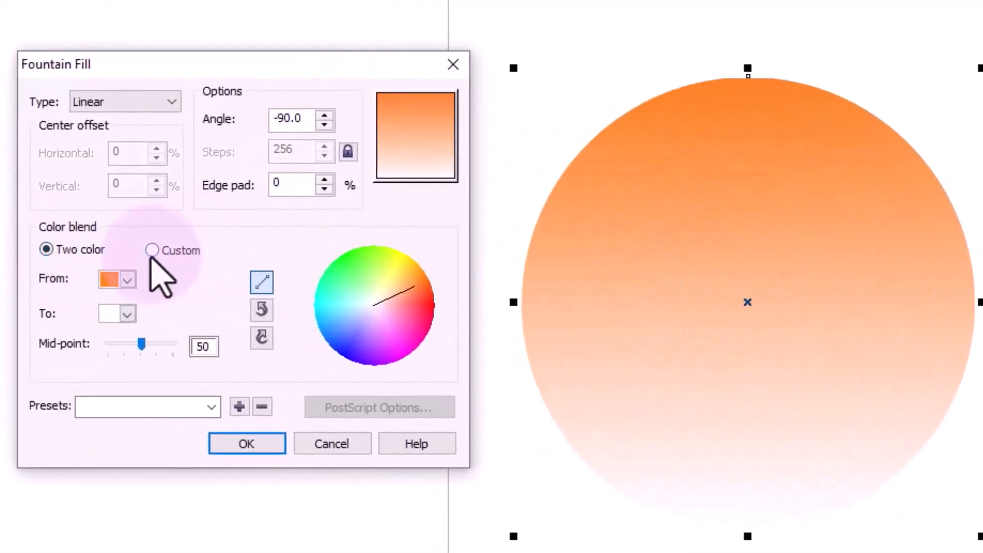
{"action": "left_click", "coordinate": [153, 251]}
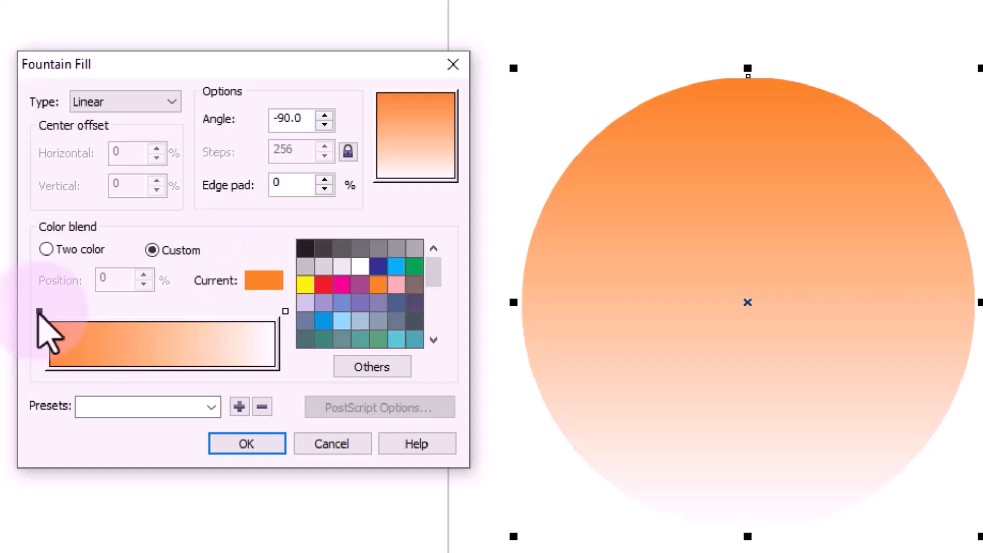
- Set the gradient's start color to the orange #FF7300 sampled from the top of the image's ring, and apply the fill
{"action": "left_click", "coordinate": [39, 312]}
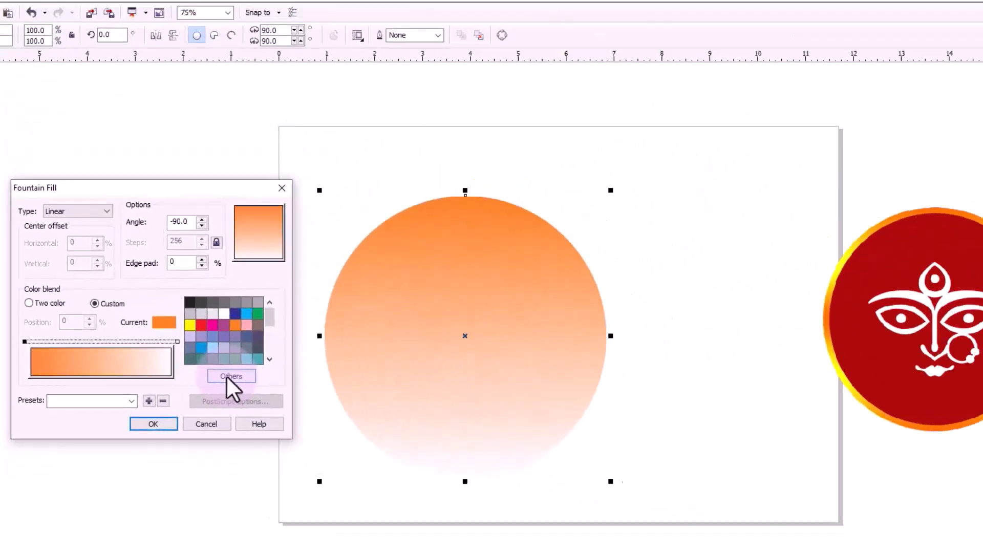
{"action": "left_click", "coordinate": [356, 369]}
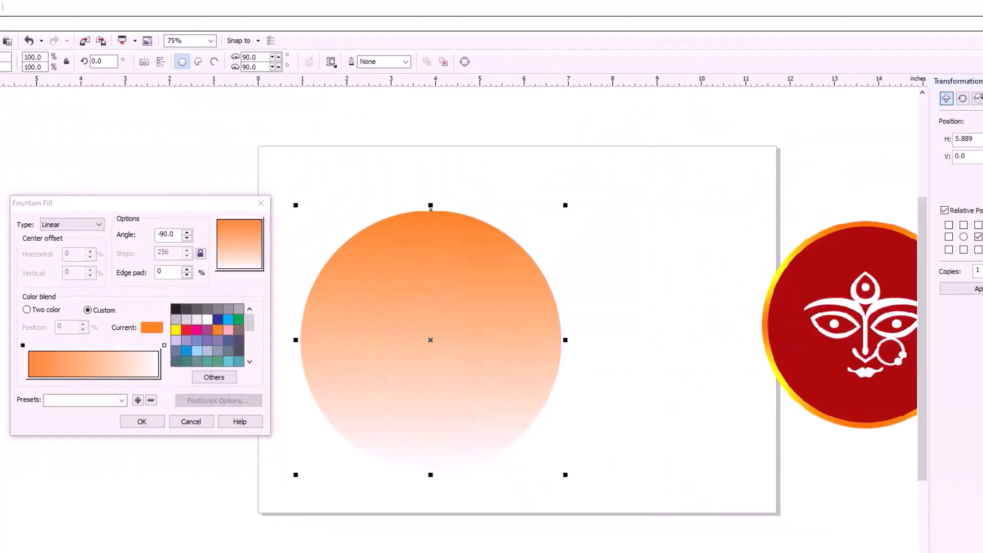
{"action": "left_click_drag", "start_coordinate": [657, 195], "coordinate": [583, 209]}
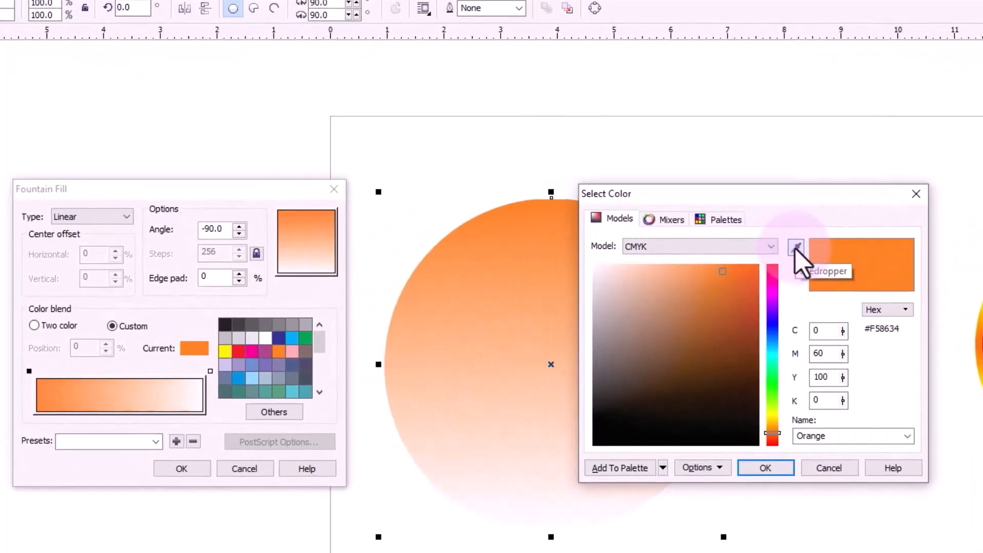
{"action": "left_click", "coordinate": [796, 248]}
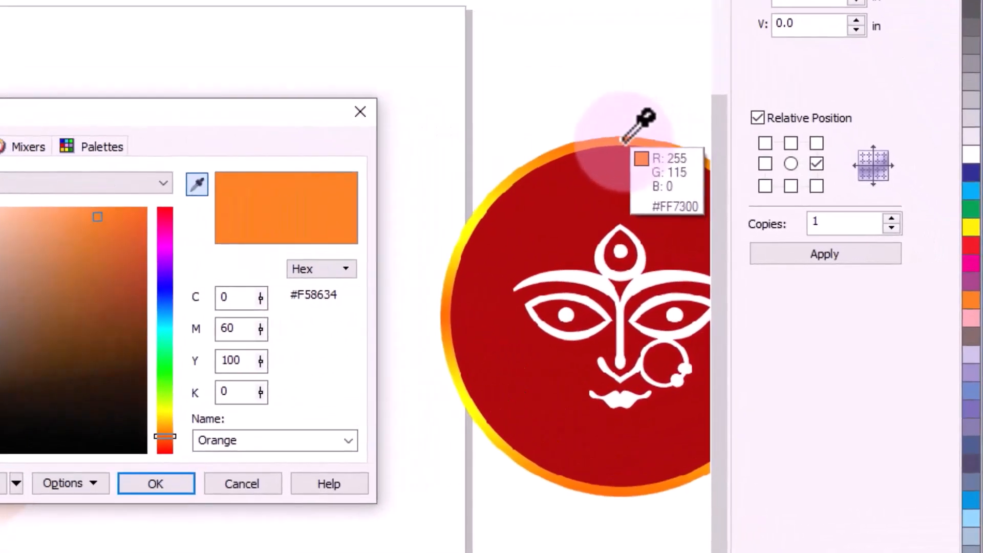
{"action": "left_click", "coordinate": [623, 141]}
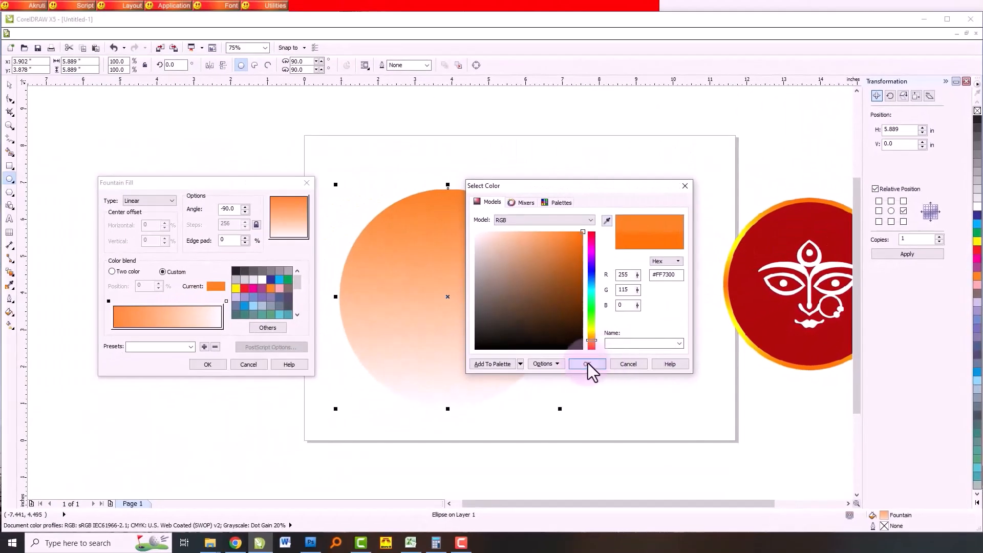
{"action": "left_click", "coordinate": [588, 364]}
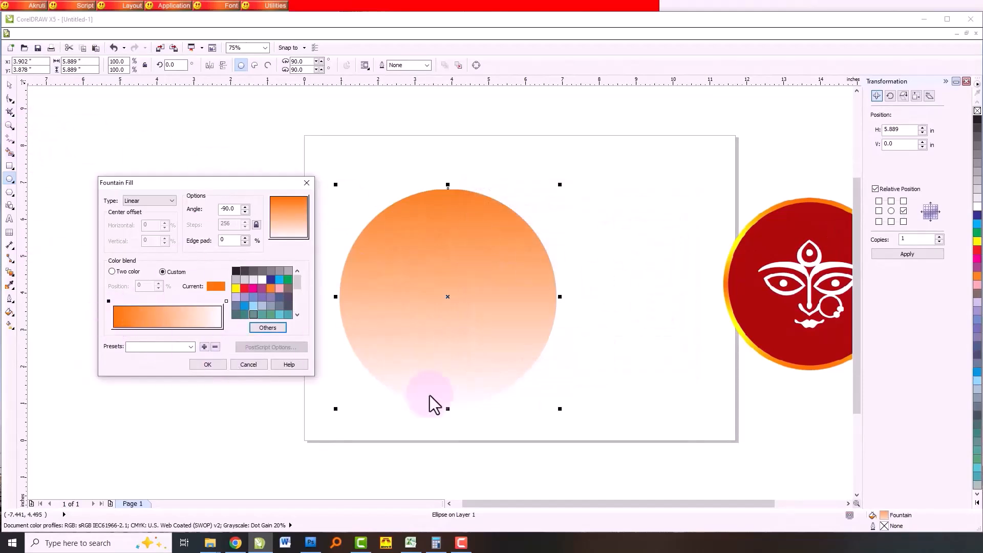
{"action": "left_click", "coordinate": [210, 366]}
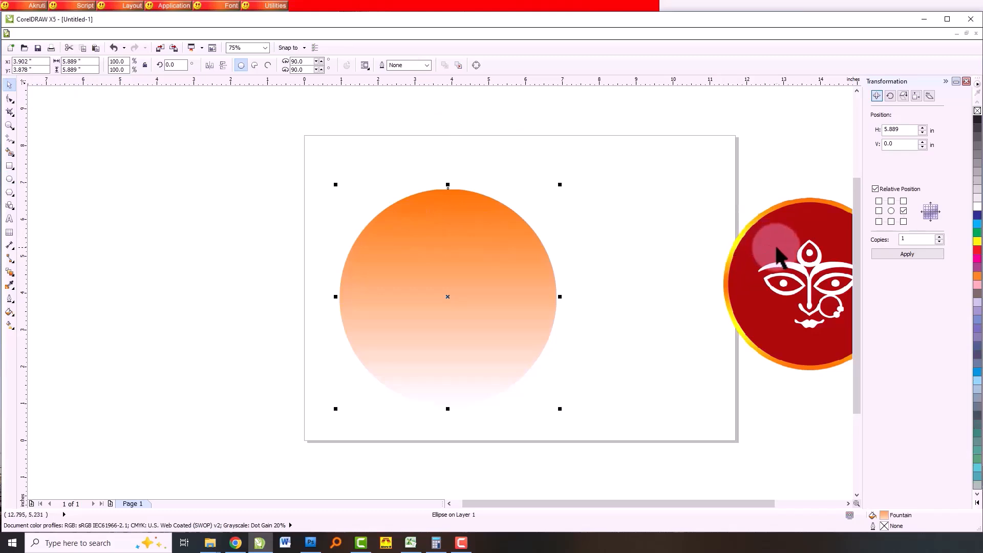
- Move the Durga image closer to the gradient circle so that its whole ring is visible
{"action": "mouse_move", "coordinate": [779, 266]}
{"action": "left_mouse_down"}
{"action": "mouse_move", "coordinate": [669, 273]}
{"action": "mouse_move", "coordinate": [656, 287]}
{"action": "left_mouse_up"}
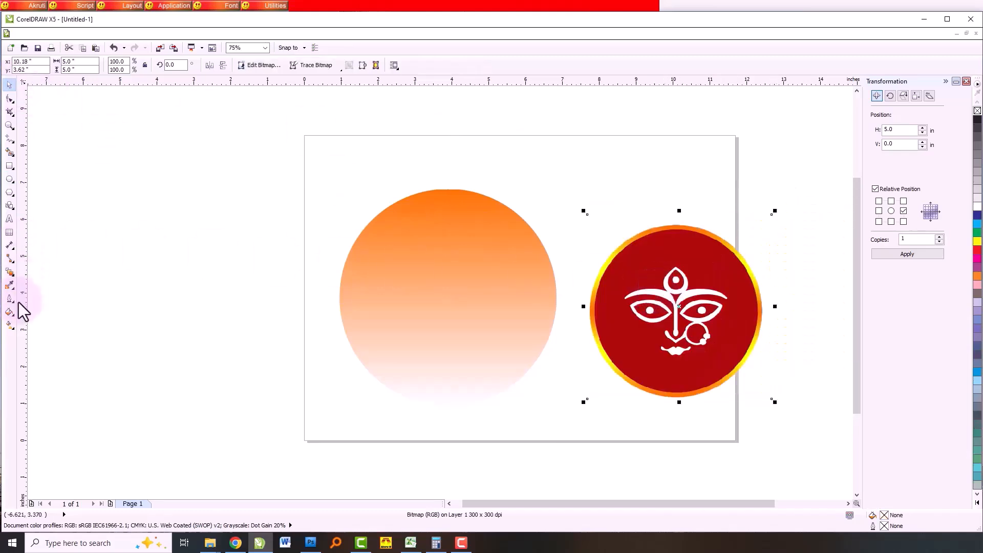
{"action": "left_click", "coordinate": [9, 312]}
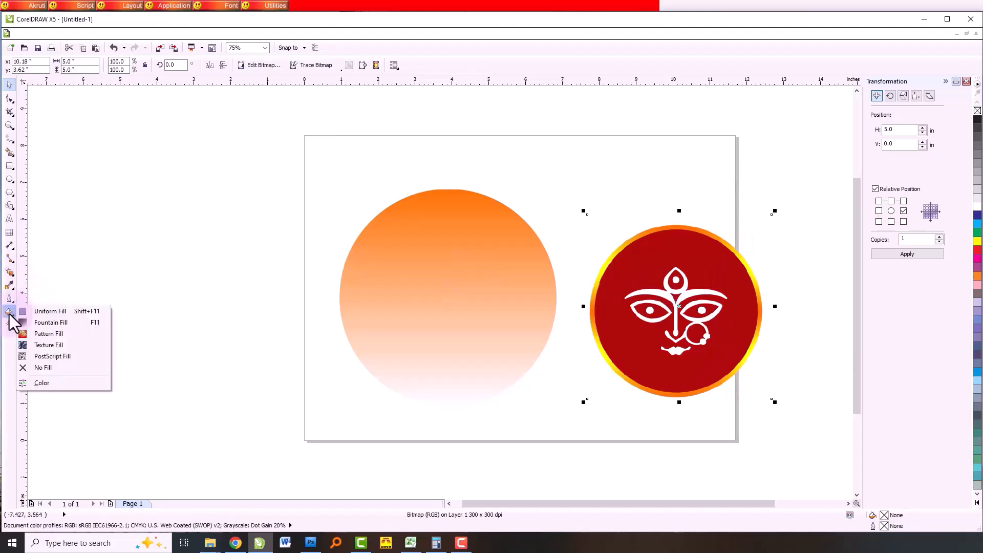
{"action": "left_click", "coordinate": [92, 323]}
{"action": "left_click", "coordinate": [172, 278]}
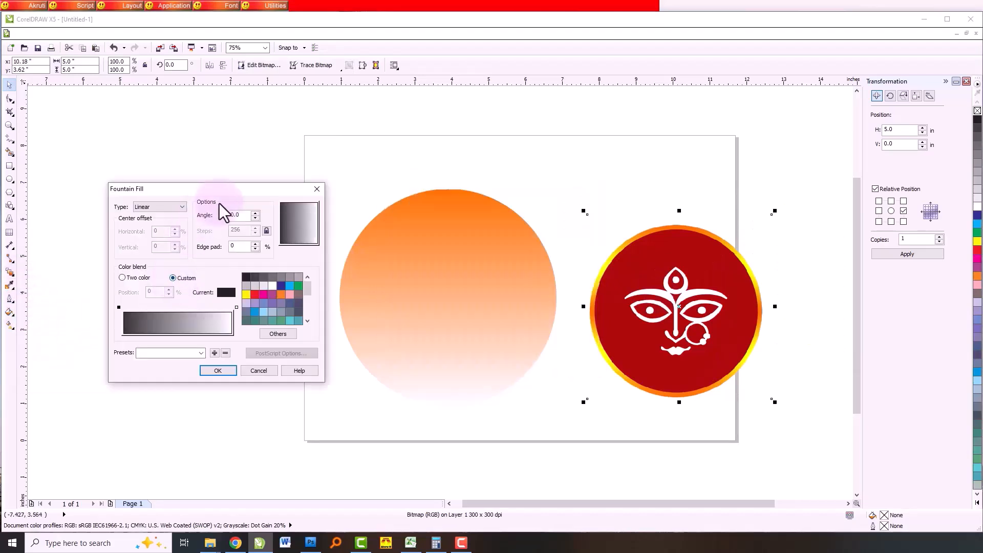
{"action": "left_click_drag", "start_coordinate": [230, 193], "coordinate": [213, 163]}
{"action": "key", "text": "Escape"}
- Add an intermediate color stop at 30% to the circle's custom fountain fill
{"action": "left_click", "coordinate": [451, 257]}
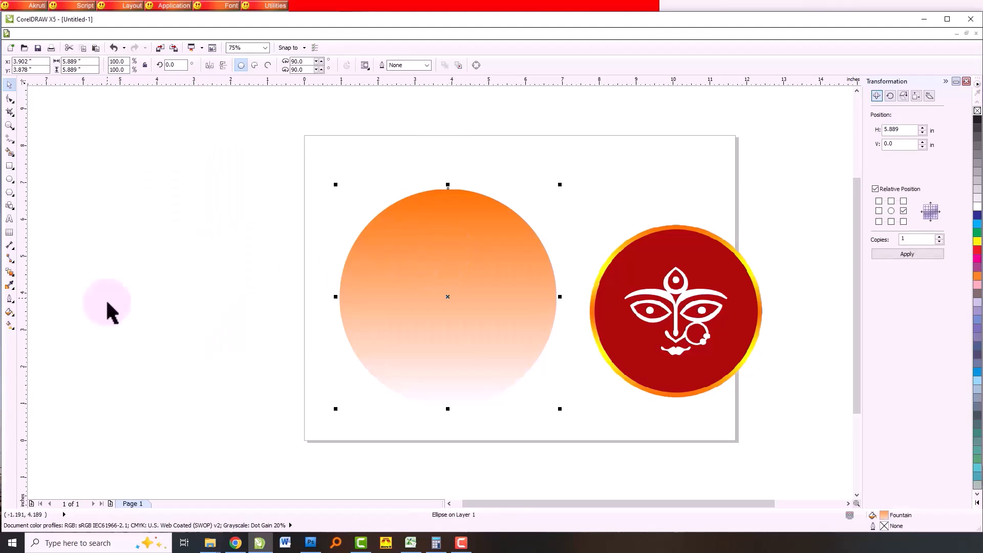
{"action": "left_click", "coordinate": [12, 312]}
{"action": "left_click", "coordinate": [40, 324]}
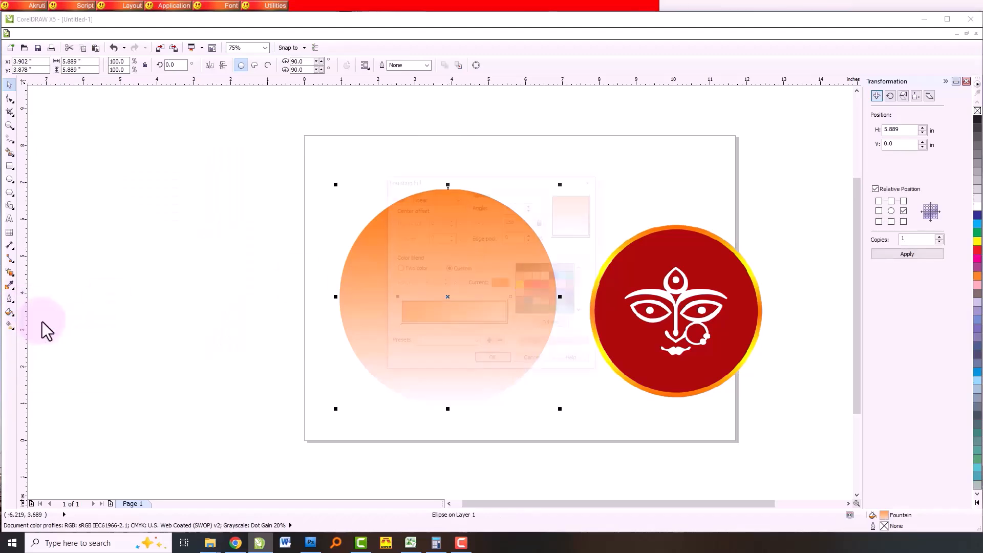
{"action": "left_click_drag", "start_coordinate": [512, 181], "coordinate": [238, 189]}
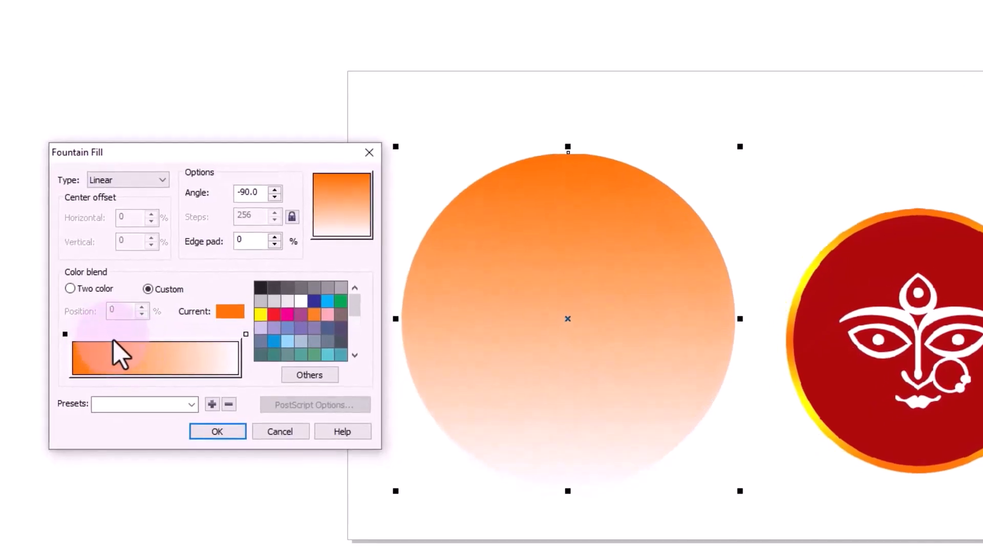
{"action": "left_click", "coordinate": [115, 339]}
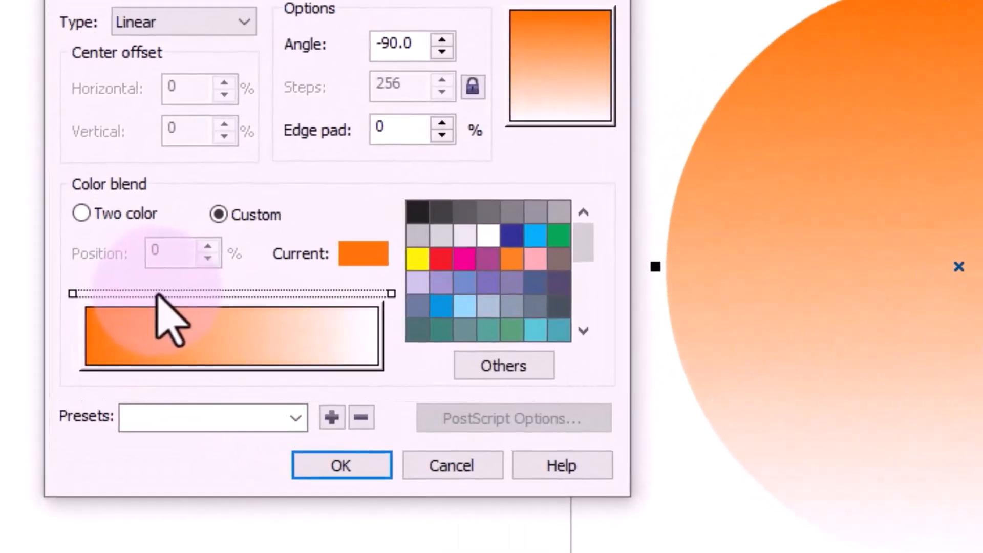
{"action": "double_click", "coordinate": [114, 334]}
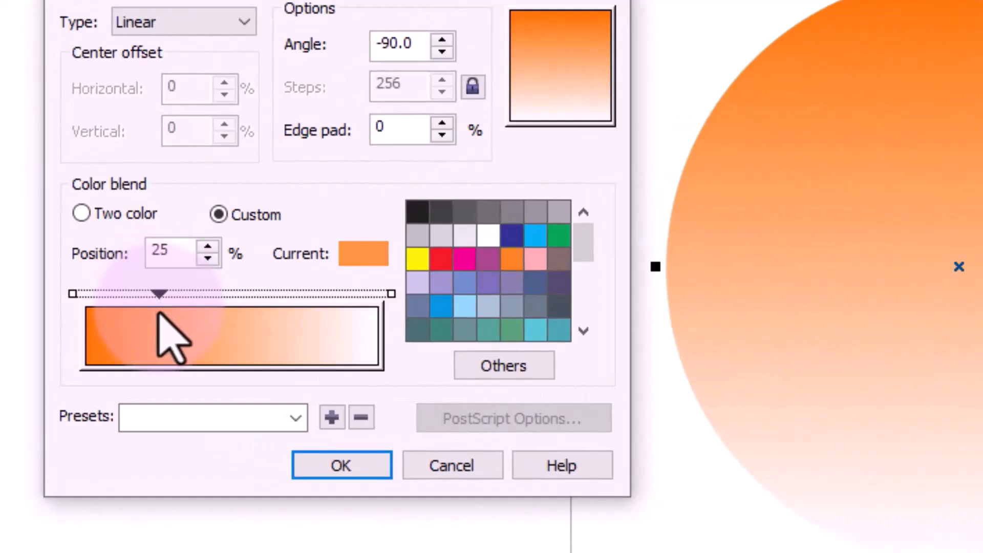
{"action": "mouse_move", "coordinate": [159, 295]}
{"action": "left_mouse_down"}
{"action": "mouse_move", "coordinate": [212, 294]}
{"action": "mouse_move", "coordinate": [134, 293]}
{"action": "mouse_move", "coordinate": [174, 293]}
{"action": "left_mouse_up"}
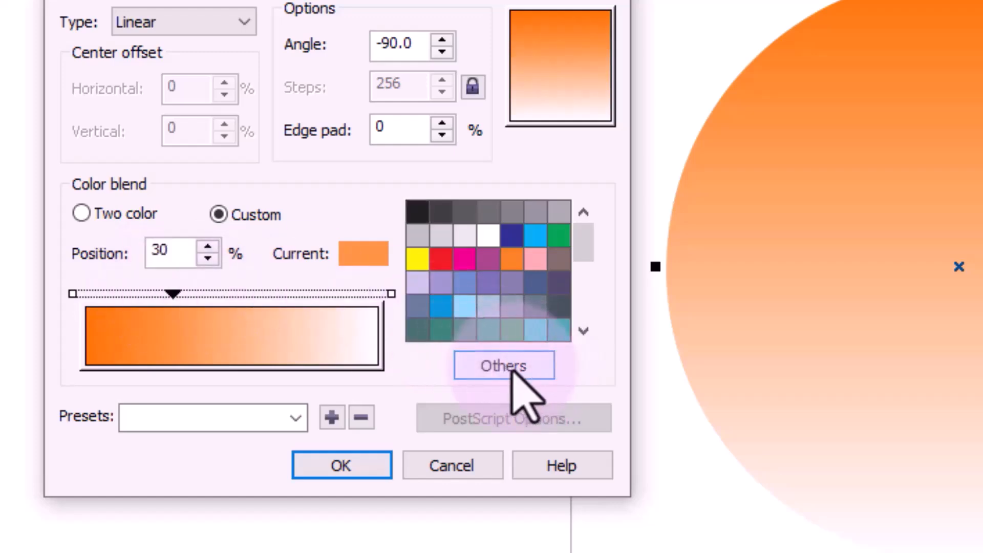
- Color the 30% gradient stop with the yellow #FFF600 sampled from the image's ring
{"action": "left_click", "coordinate": [505, 366]}
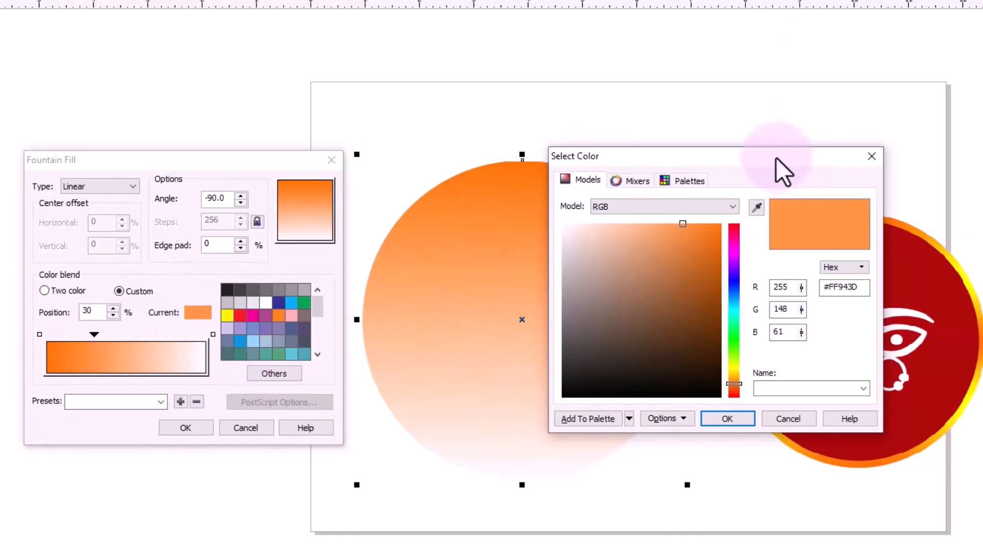
{"action": "left_click_drag", "start_coordinate": [777, 158], "coordinate": [644, 120]}
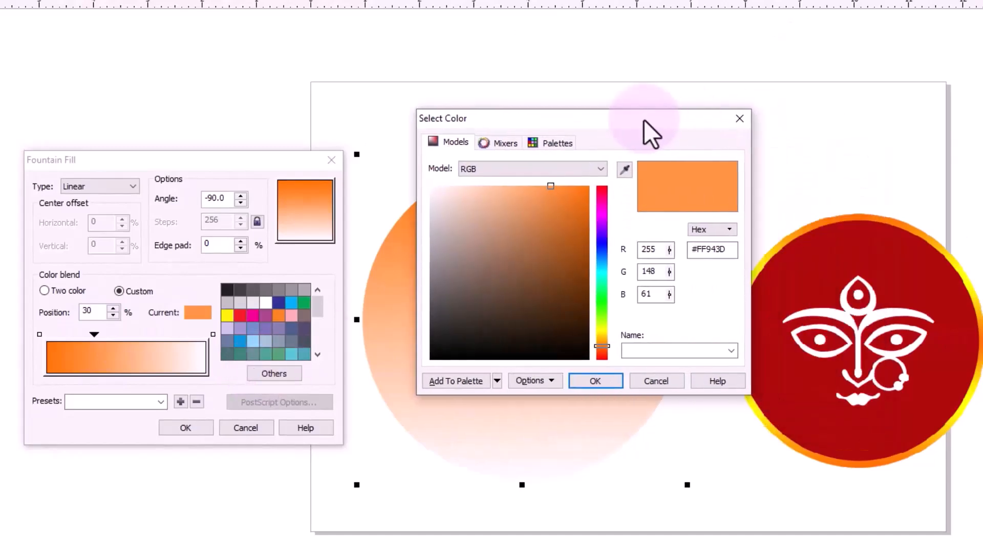
{"action": "left_click", "coordinate": [624, 169]}
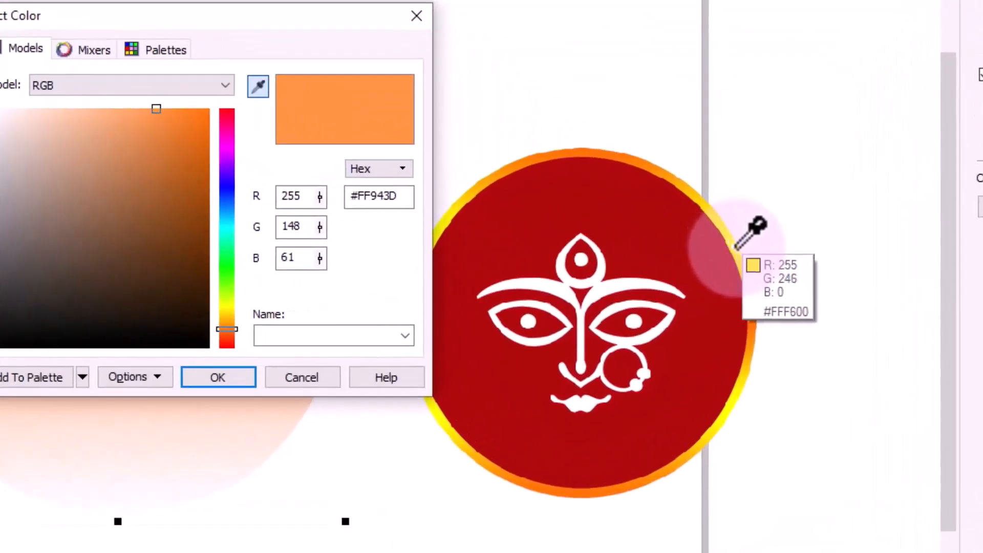
{"action": "left_click", "coordinate": [737, 245]}
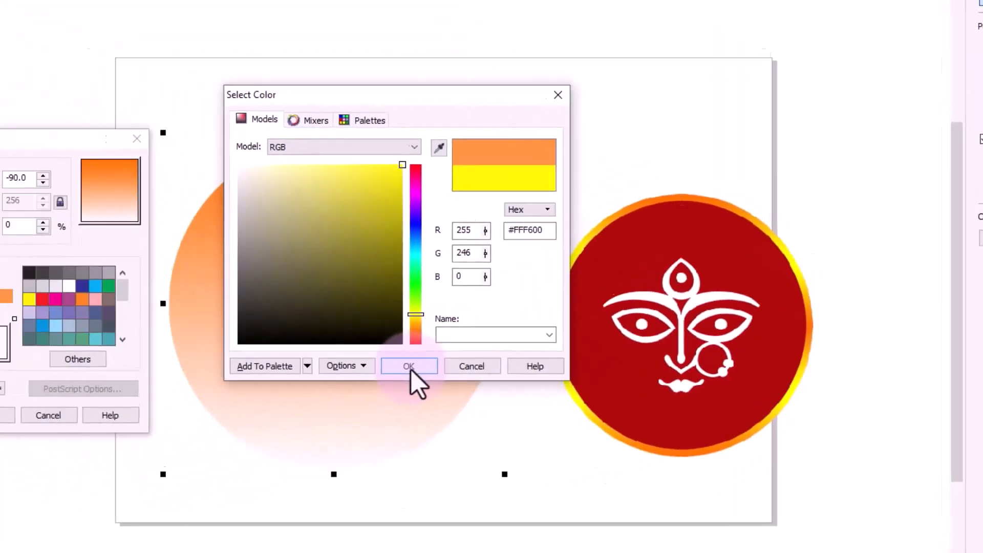
{"action": "left_click", "coordinate": [221, 378]}
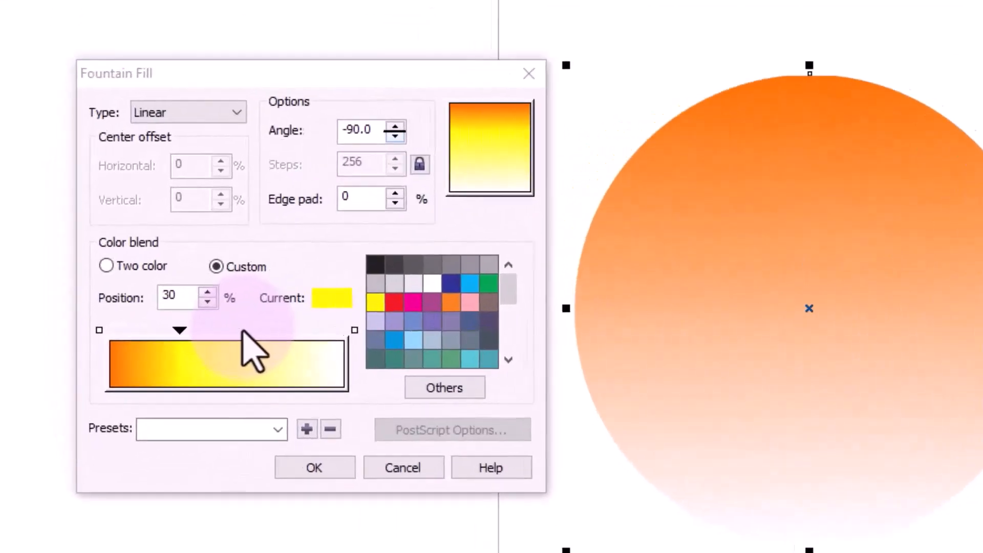
- Add a gradient stop at 57% and color it with the orange #FF7702 sampled from the image's ring
{"action": "left_click", "coordinate": [145, 322]}
{"action": "double_click", "coordinate": [251, 332]}
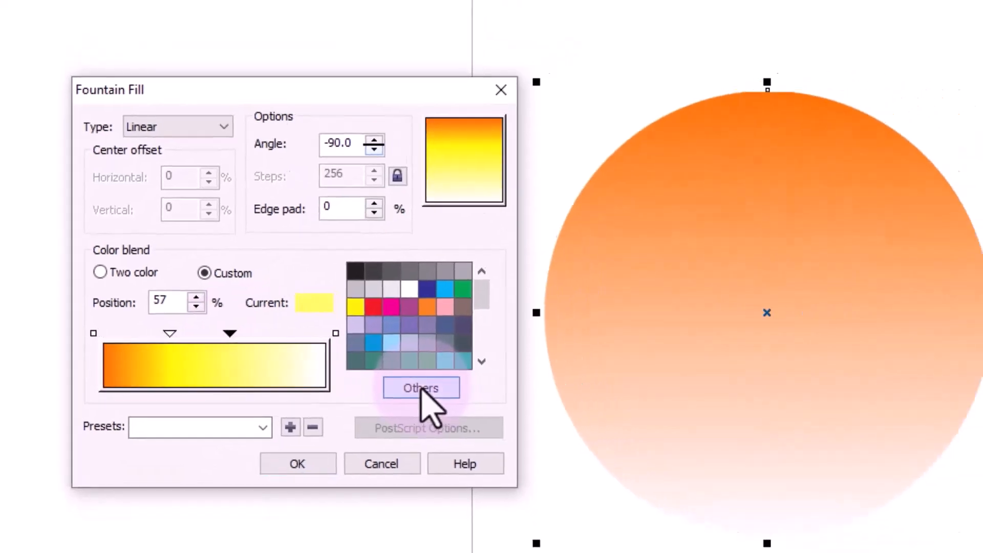
{"action": "left_click", "coordinate": [461, 391]}
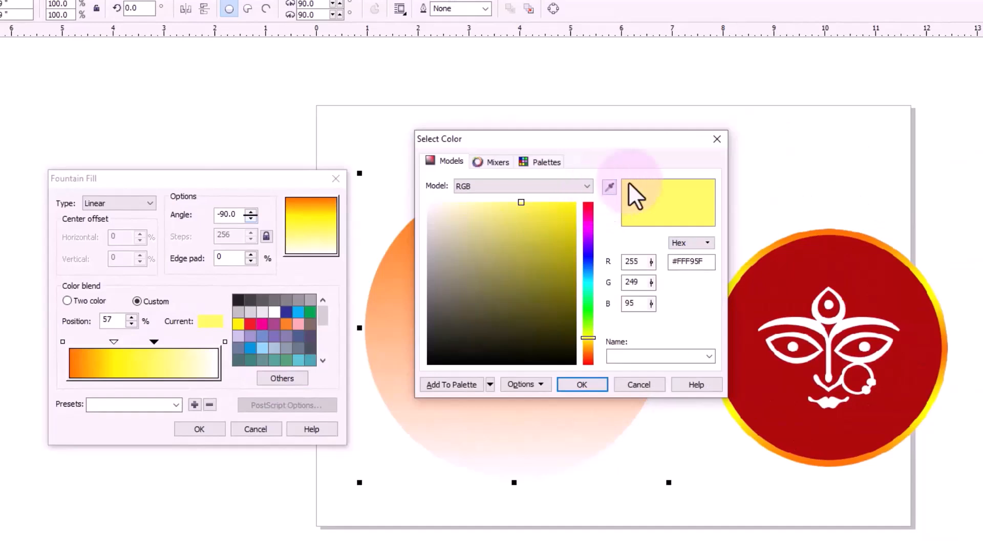
{"action": "left_click", "coordinate": [609, 186]}
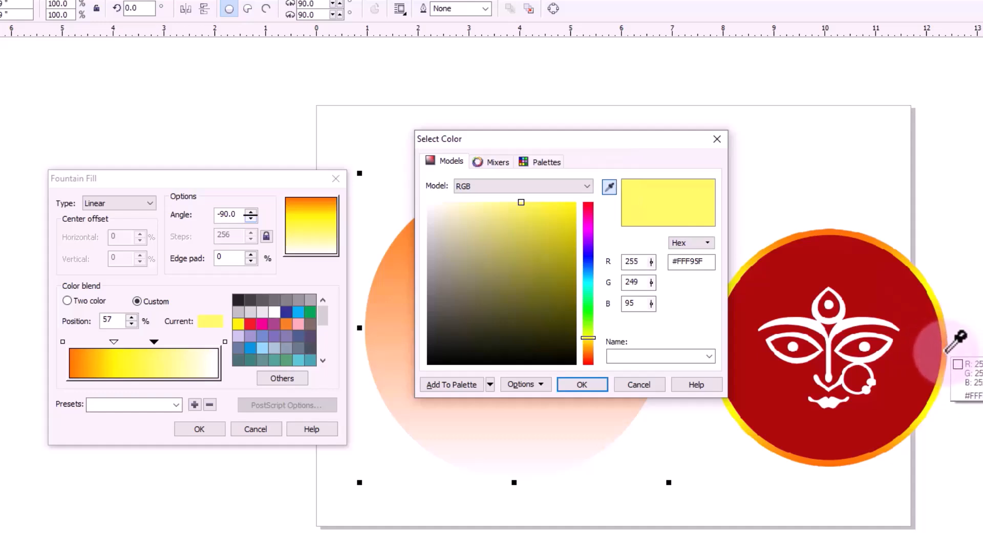
{"action": "left_click", "coordinate": [955, 340]}
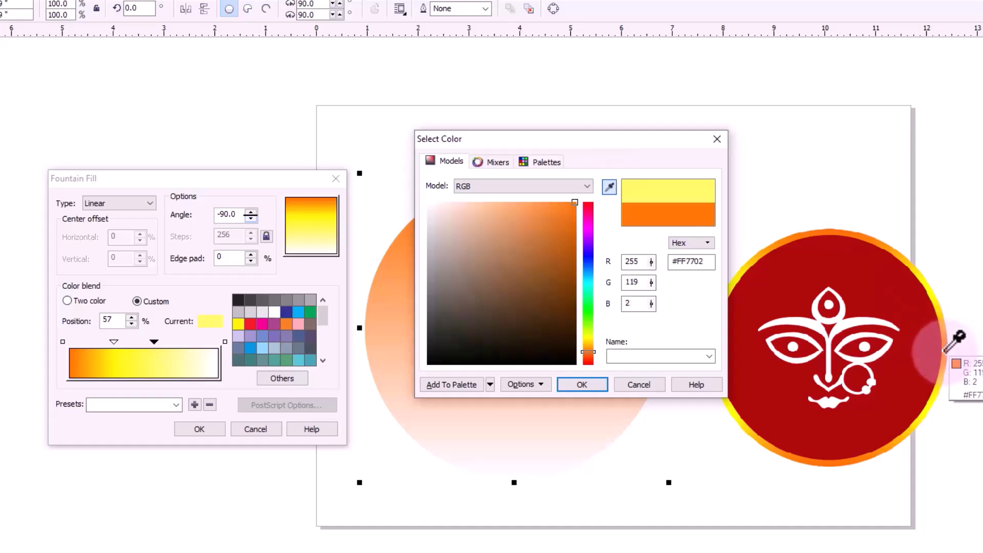
{"action": "left_click", "coordinate": [580, 387]}
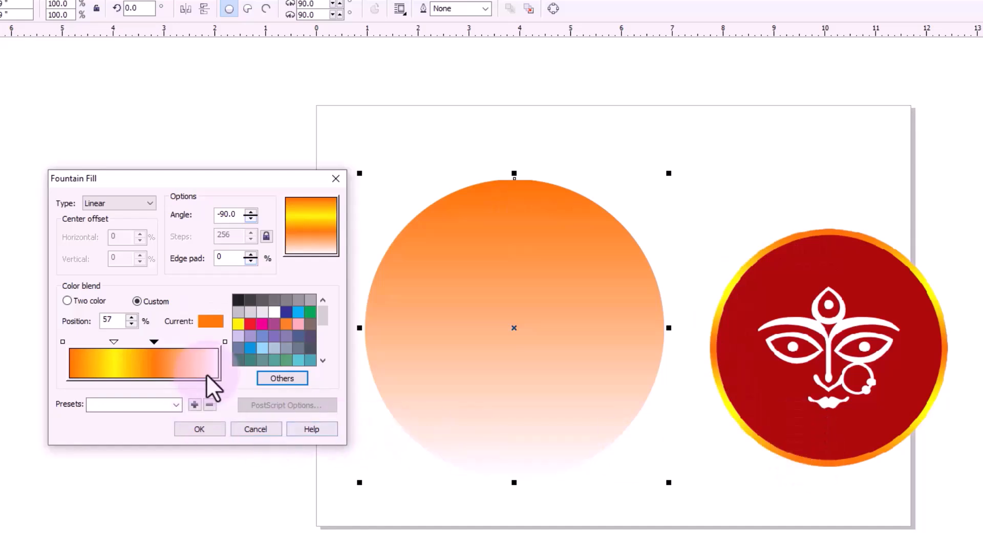
- Add a gradient stop at 81% to the custom fountain fill and color it with the yellow #FFFD00 sampled from the image's ring
{"action": "double_click", "coordinate": [190, 342]}
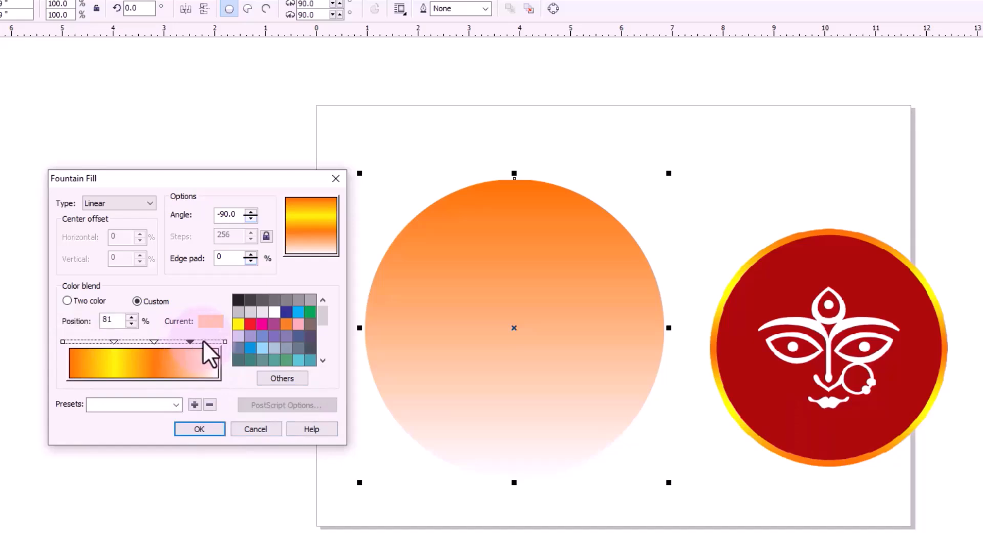
{"action": "left_click", "coordinate": [282, 378]}
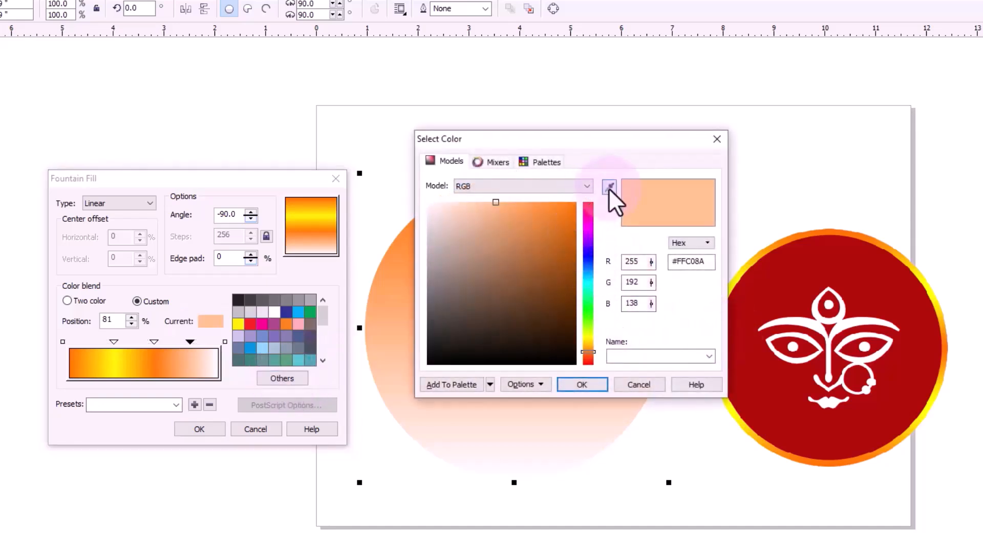
{"action": "left_click", "coordinate": [610, 187]}
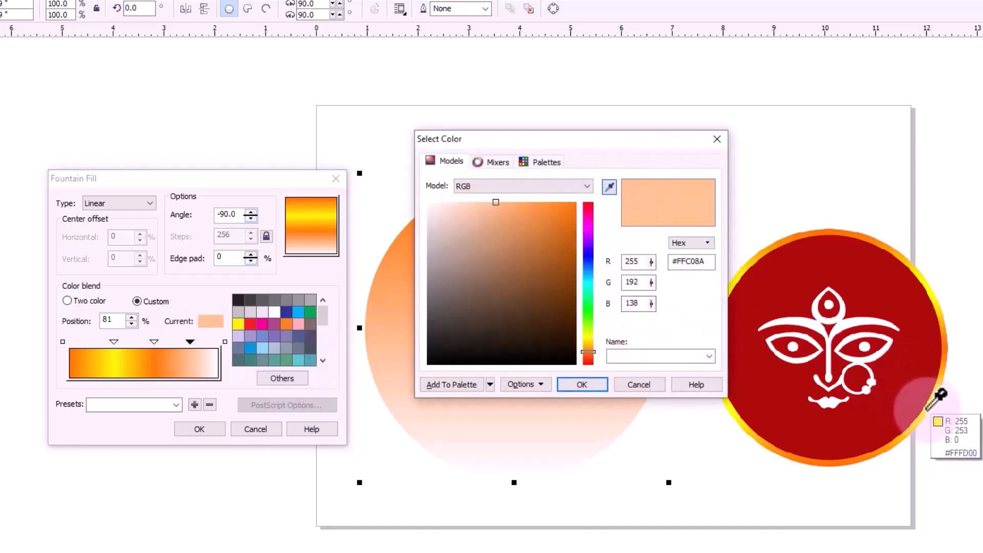
{"action": "left_click", "coordinate": [926, 408]}
{"action": "left_click", "coordinate": [583, 384]}
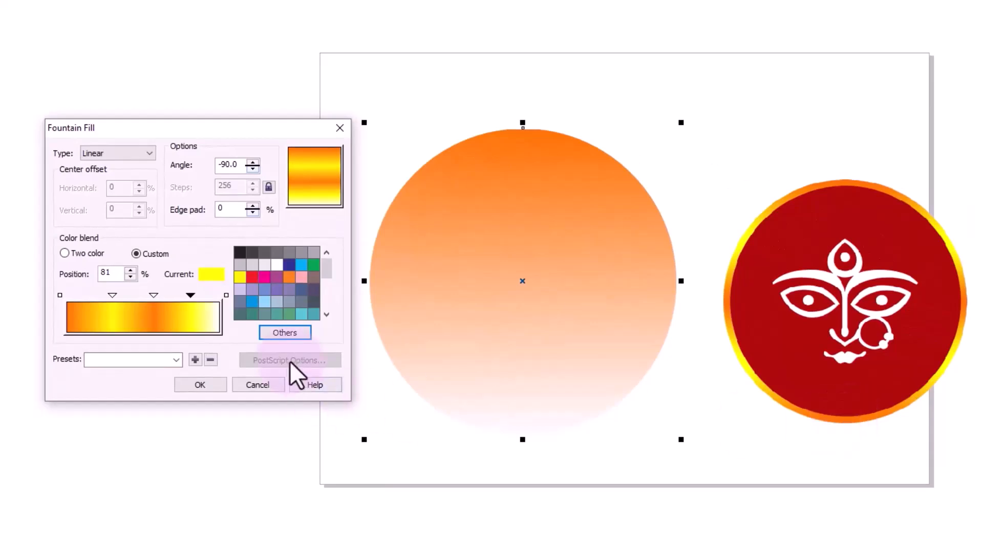
- Color the 100% end stop with the orange #FF6E00 sampled from the image's ring and apply the fountain fill to the circle
{"action": "left_click", "coordinate": [226, 296]}
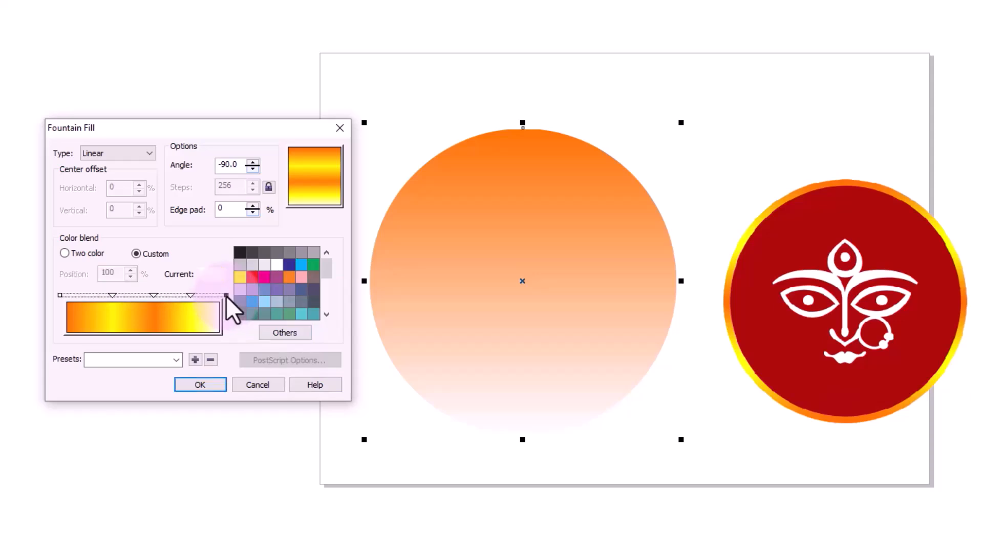
{"action": "left_click", "coordinate": [278, 332]}
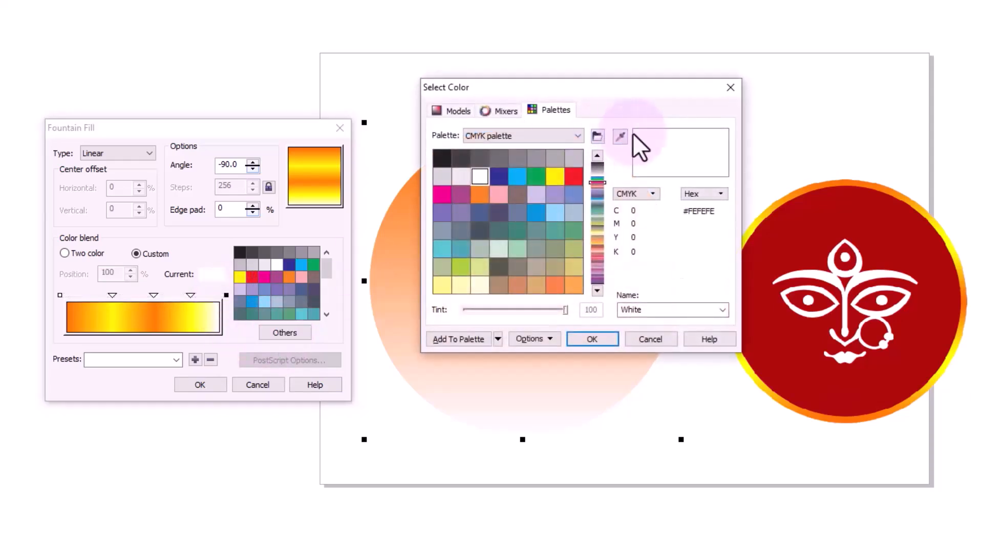
{"action": "left_click", "coordinate": [620, 137]}
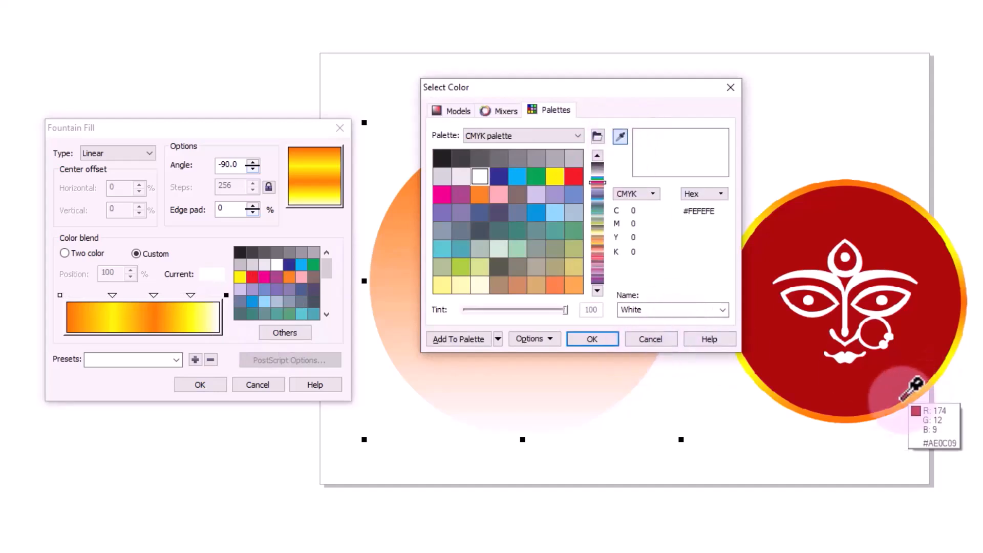
{"action": "left_click", "coordinate": [840, 419]}
{"action": "left_click", "coordinate": [599, 336]}
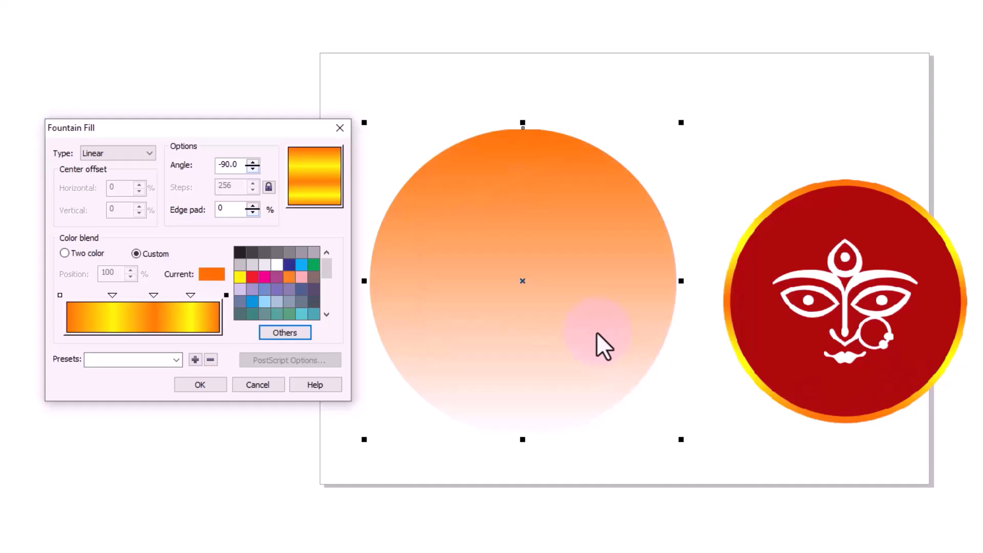
{"action": "left_click", "coordinate": [199, 385]}
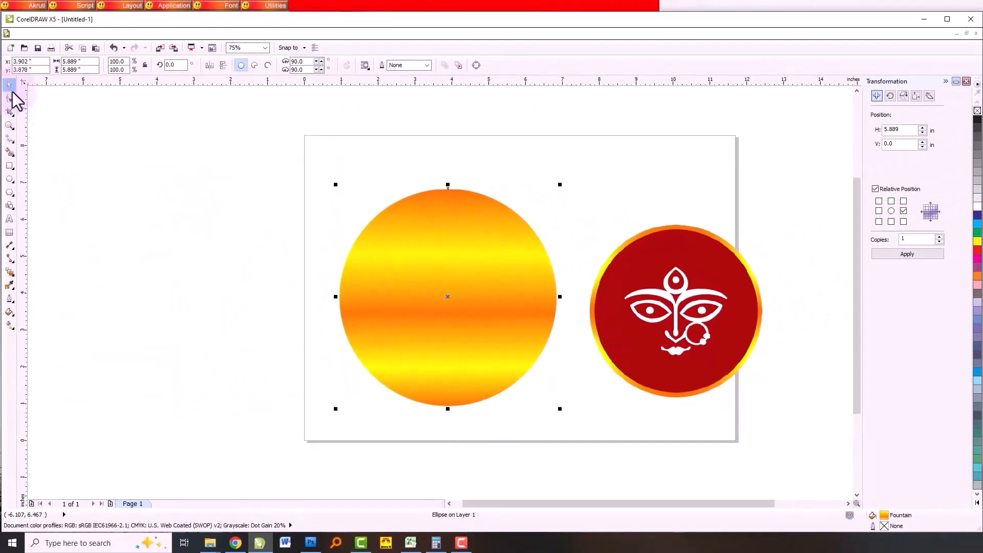
{"action": "left_click", "coordinate": [550, 337]}
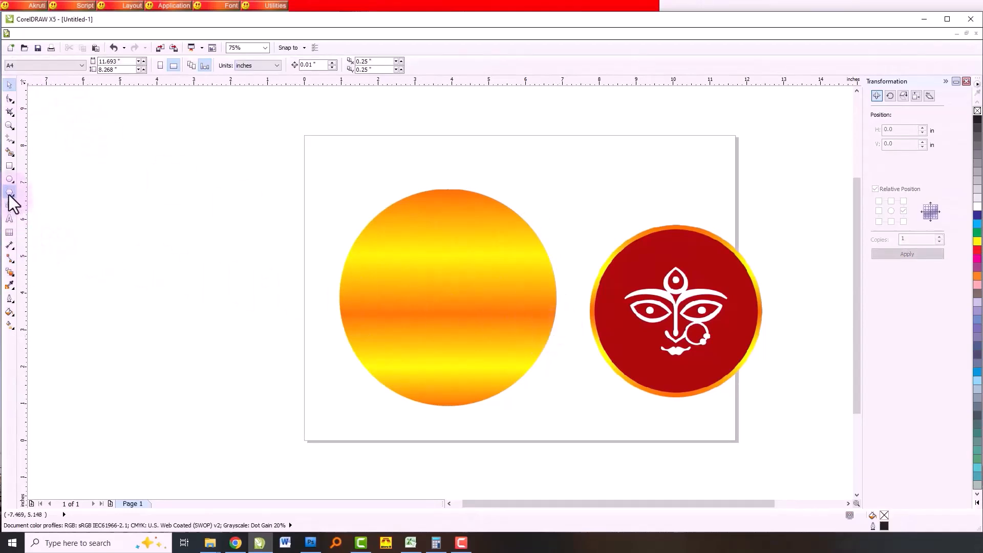
- Draw a second circle and fit it concentrically inside the gradient circle at about 5.32 inches in diameter
{"action": "left_click", "coordinate": [9, 179]}
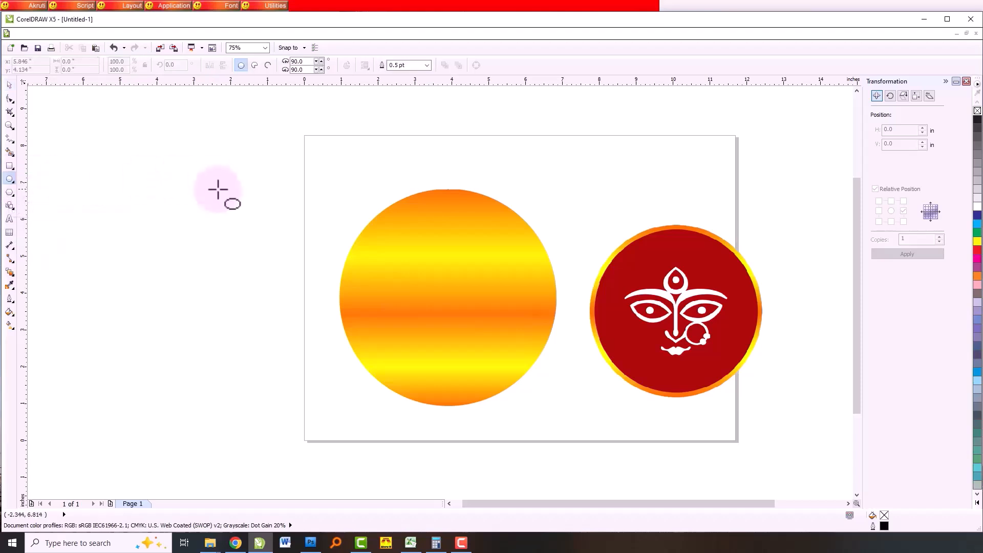
{"action": "left_click_drag", "start_coordinate": [160, 185], "coordinate": [330, 336]}
{"action": "left_click", "coordinate": [9, 86]}
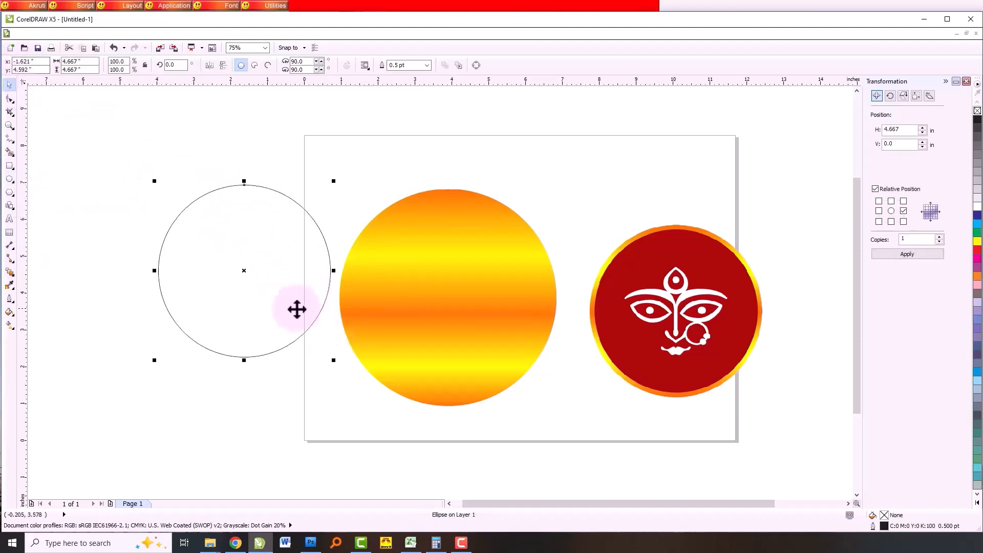
{"action": "left_click_drag", "start_coordinate": [244, 270], "coordinate": [447, 297]}
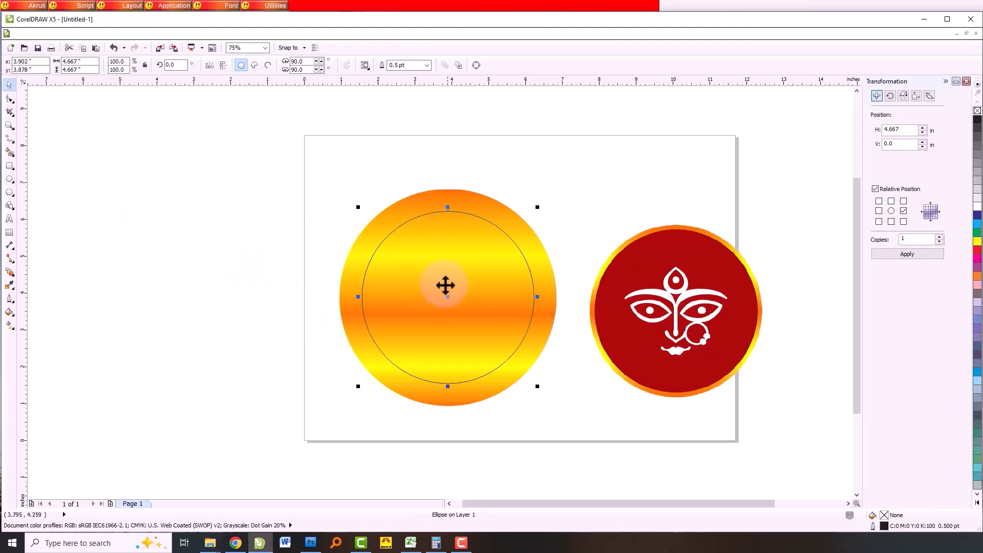
{"action": "left_click_drag", "start_coordinate": [539, 386], "coordinate": [558, 397]}
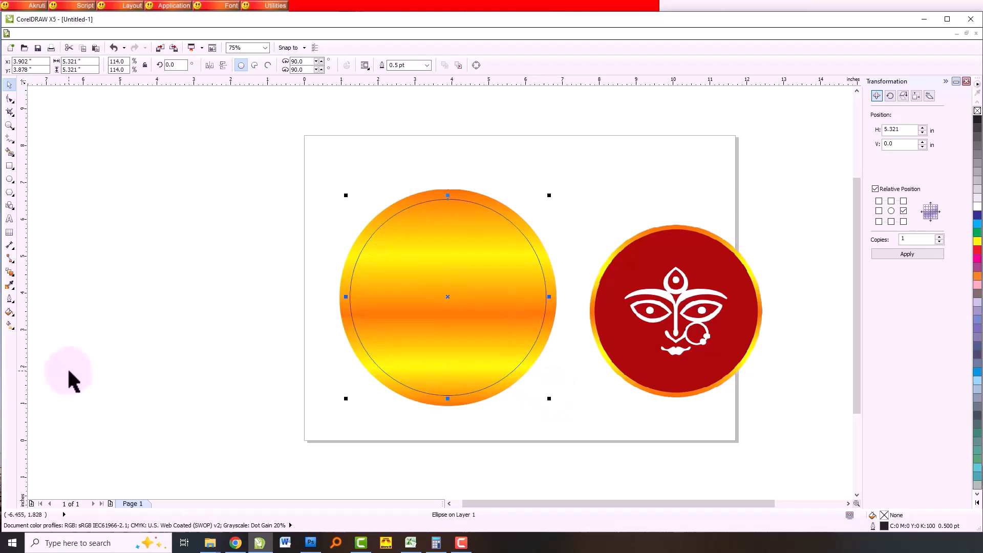
- Move the inner circle partly off the gradient circle and fill it with the dark red #AD0909 sampled from the image
{"action": "left_click_drag", "start_coordinate": [445, 306], "coordinate": [313, 304]}
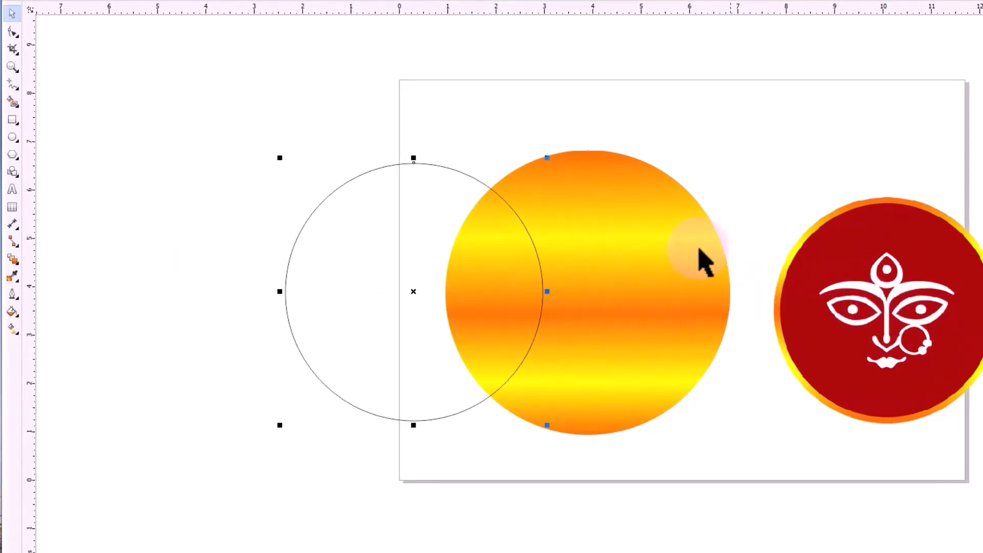
{"action": "left_click", "coordinate": [411, 95]}
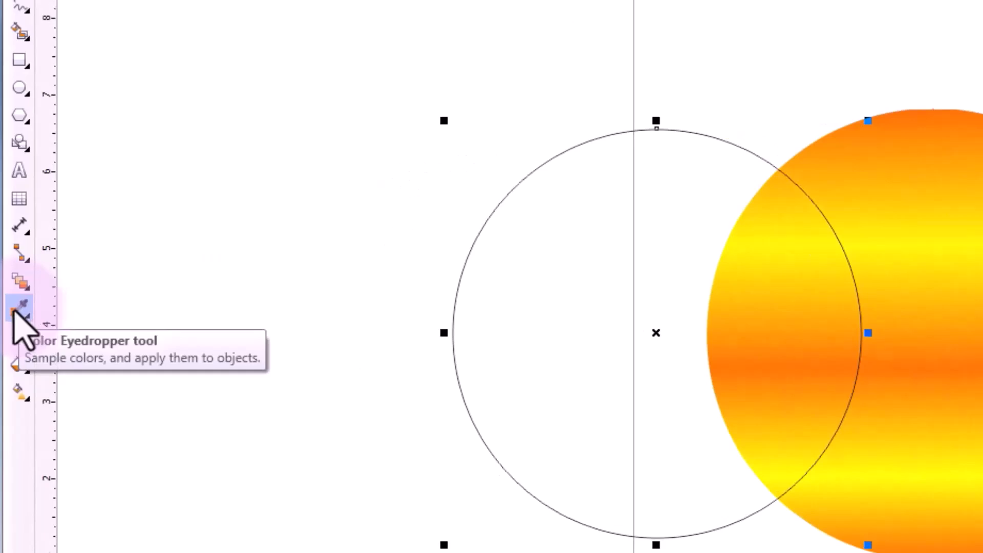
{"action": "left_click", "coordinate": [19, 309]}
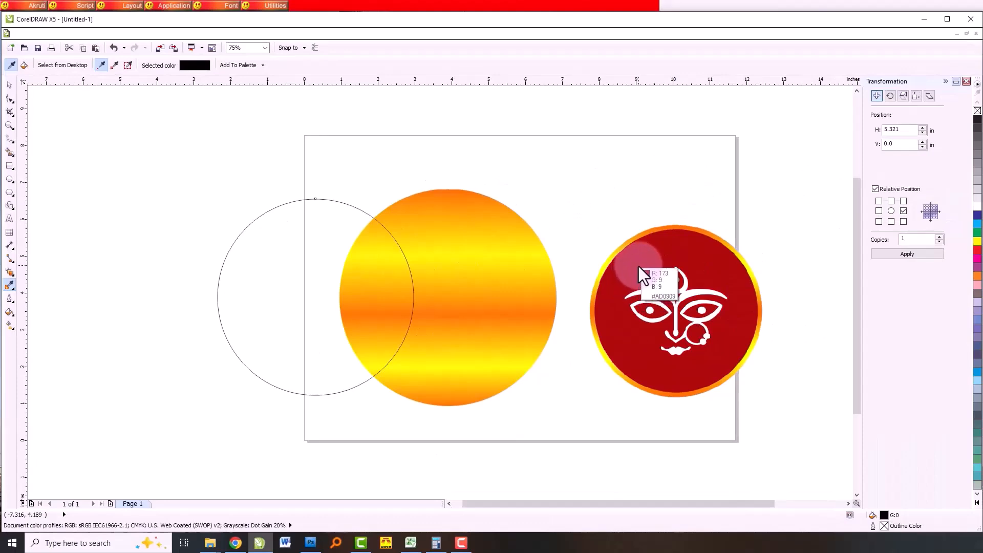
{"action": "left_click", "coordinate": [640, 273]}
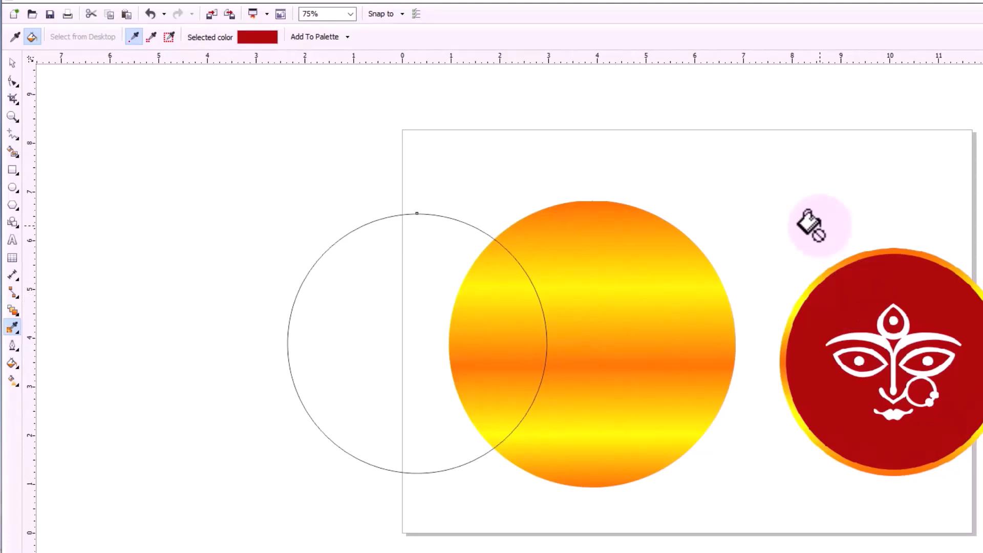
{"action": "left_click", "coordinate": [352, 273]}
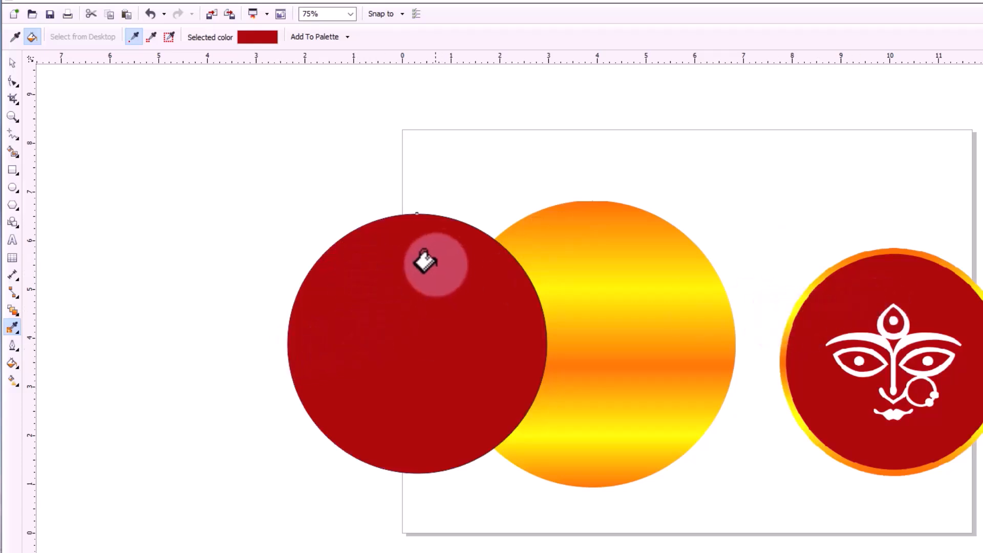
- Remove the outline from the red circle
{"action": "scroll", "coordinate": [451, 219], "scroll_direction": "up", "scroll_amount": 8}
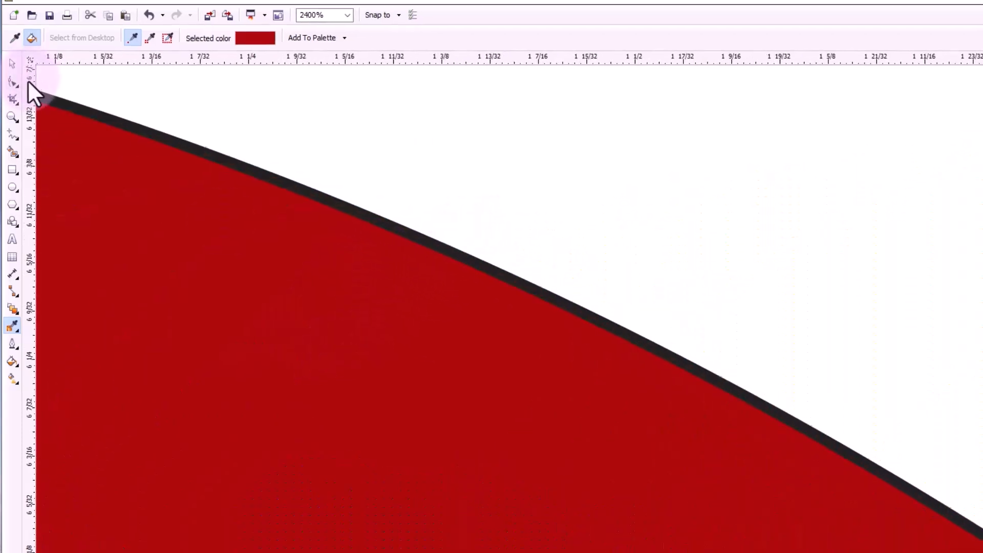
{"action": "left_click", "coordinate": [12, 62]}
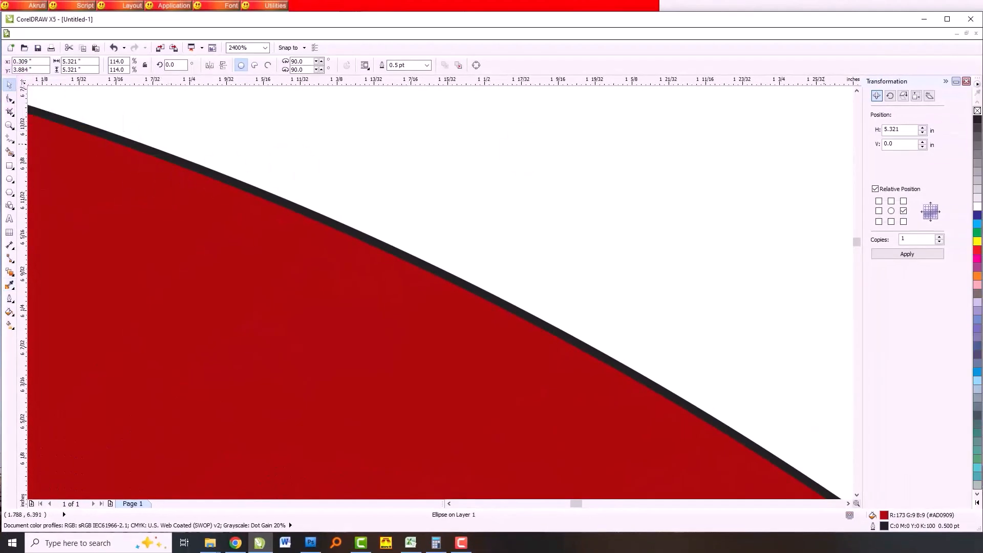
{"action": "right_click", "coordinate": [977, 111]}
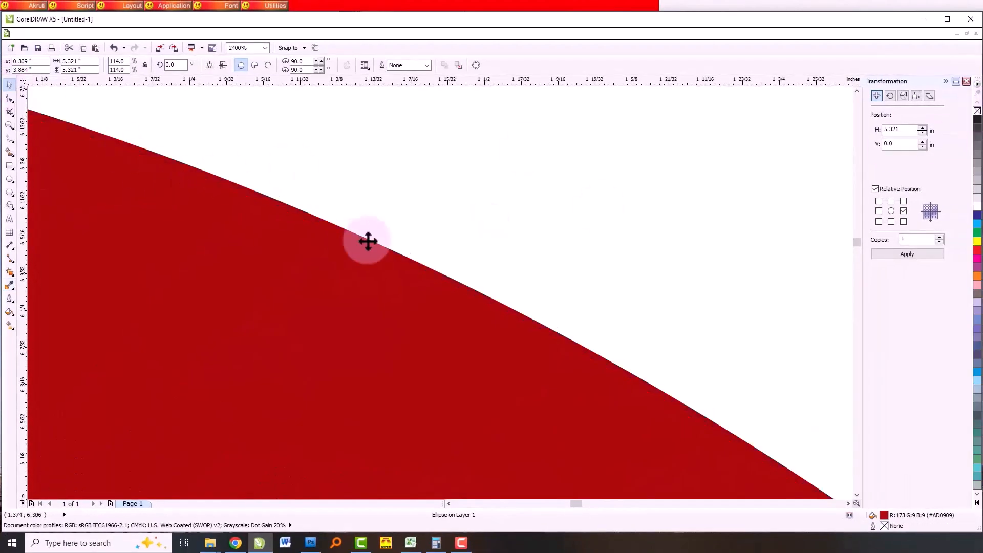
{"action": "scroll", "coordinate": [356, 241], "scroll_direction": "down", "scroll_amount": 10}
{"action": "scroll", "coordinate": [451, 251], "scroll_direction": "up", "scroll_amount": 2}
{"action": "left_click", "coordinate": [386, 285]}
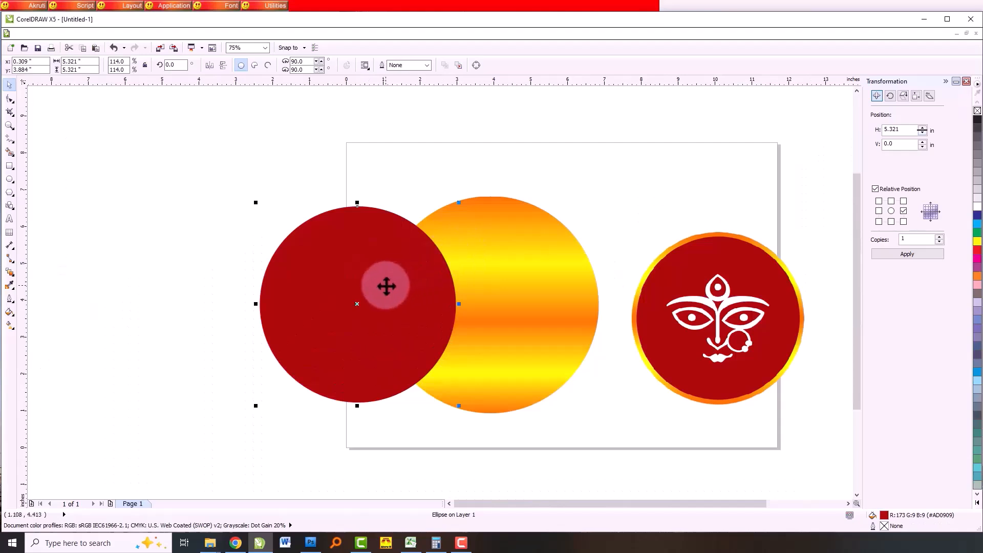
- Move the red circle clear of the gradient circle, and align its center horizontally and vertically to the gradient circle
{"action": "left_click_drag", "start_coordinate": [373, 268], "coordinate": [310, 265]}
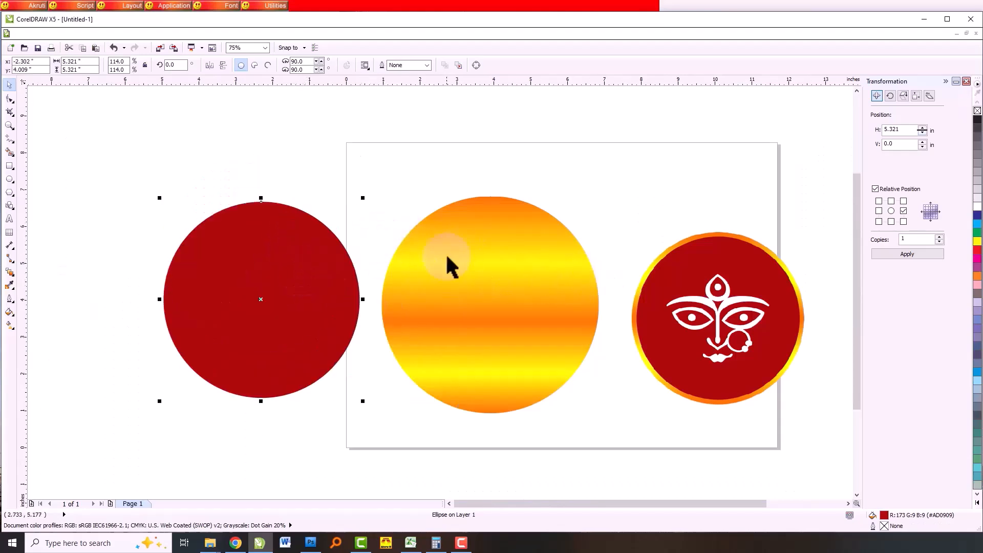
{"action": "left_click", "coordinate": [492, 243], "text": "shift"}
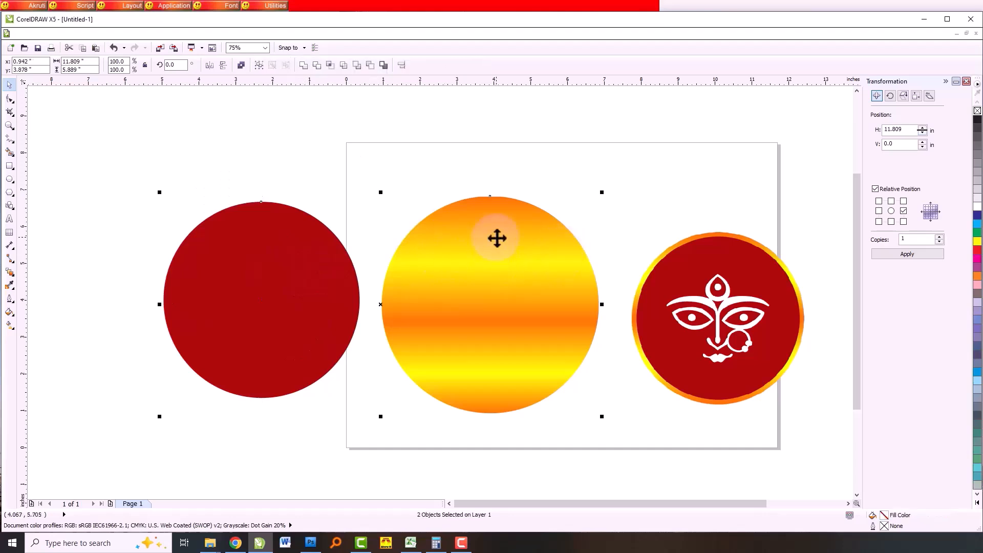
{"action": "left_click", "coordinate": [271, 136]}
{"action": "left_click", "coordinate": [274, 251]}
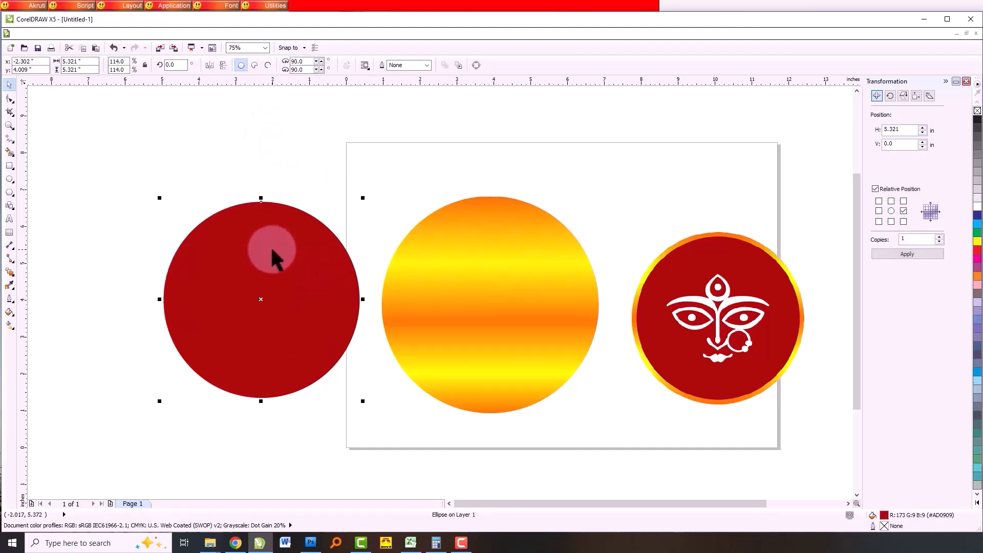
{"action": "left_click", "coordinate": [466, 260], "text": "shift"}
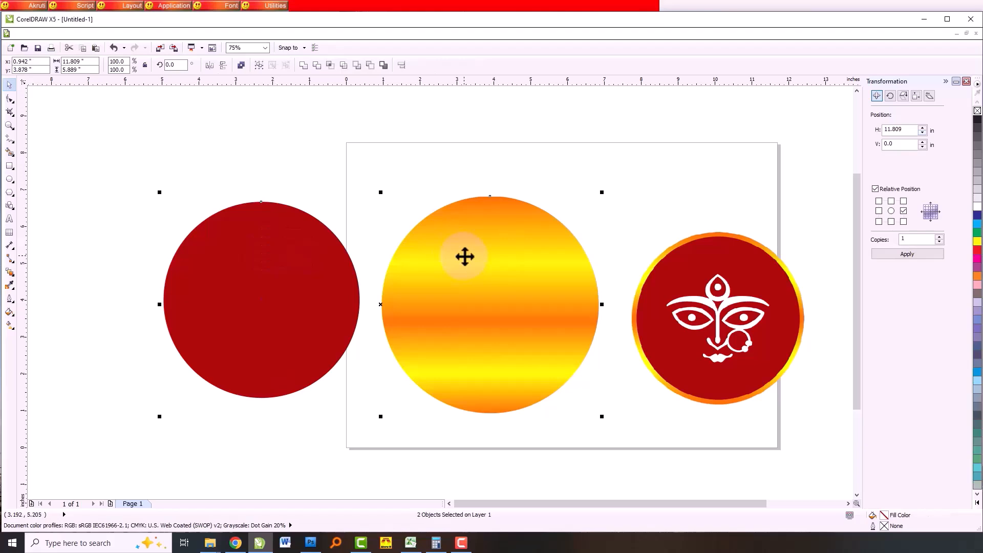
{"action": "key", "text": "e"}
{"action": "key", "text": "c"}
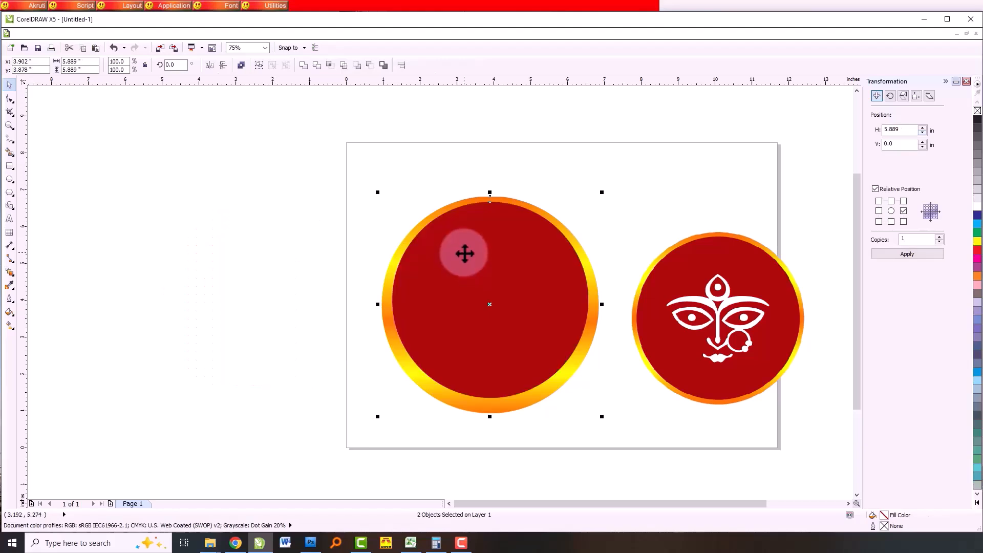
{"action": "left_click", "coordinate": [236, 244]}
- Enlarge the red circle slightly about its center to narrow the gradient ring around it
{"action": "left_click", "coordinate": [540, 302]}
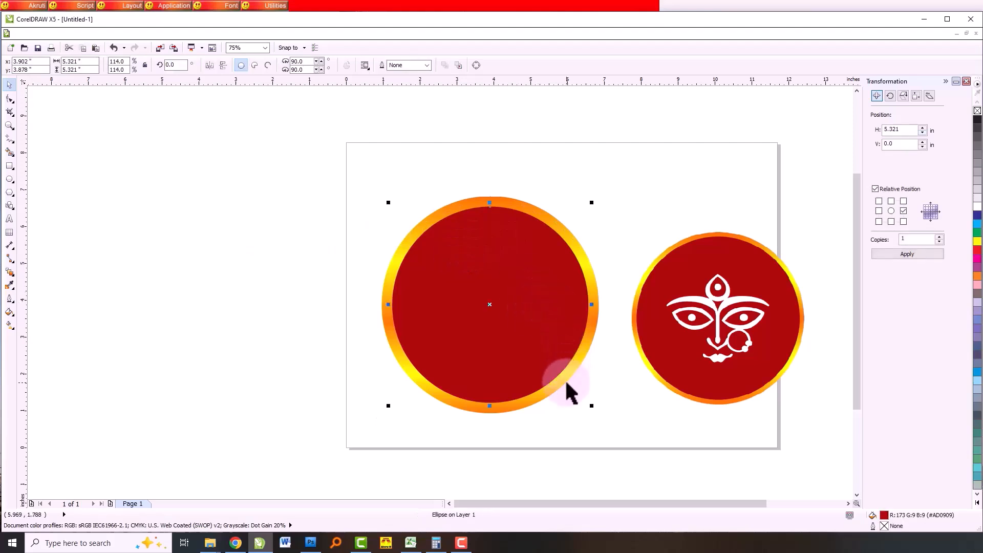
{"action": "scroll", "coordinate": [594, 380], "scroll_direction": "up", "scroll_amount": 1}
{"action": "left_click_drag", "start_coordinate": [589, 436], "coordinate": [596, 441]}
{"action": "scroll", "coordinate": [596, 441], "scroll_direction": "down", "scroll_amount": 1}
{"action": "left_click", "coordinate": [121, 306]}
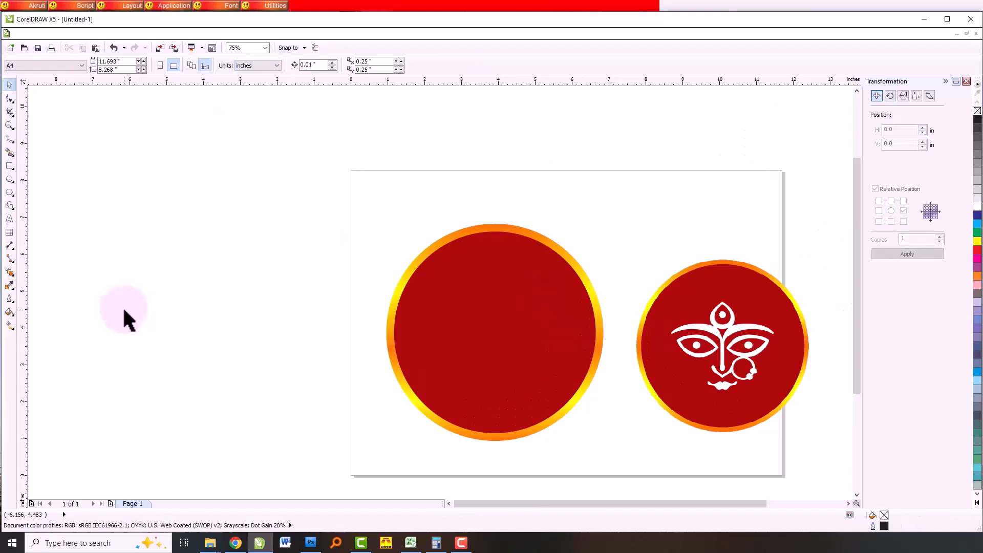
{"action": "left_click_drag", "start_coordinate": [318, 189], "coordinate": [637, 467]}
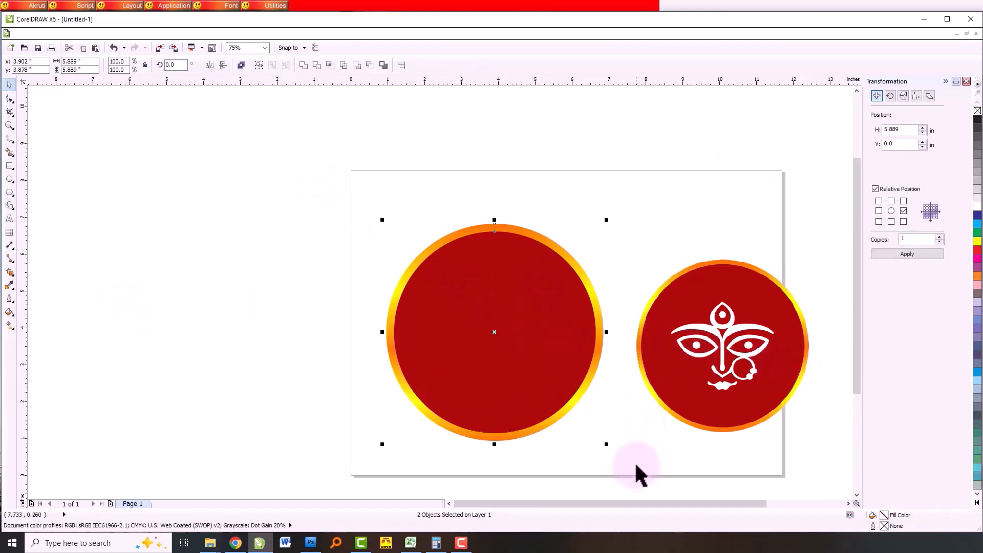
{"action": "left_click", "coordinate": [299, 278]}
{"action": "left_click_drag", "start_coordinate": [325, 208], "coordinate": [633, 445]}
{"action": "left_click", "coordinate": [221, 328]}
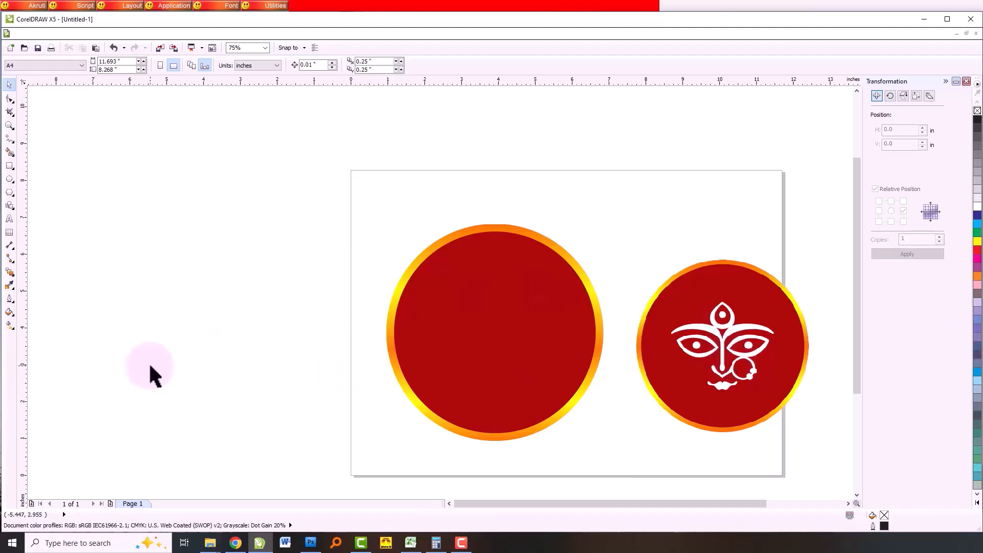
- Bring the line art image Durga (25) from the Durga_ Line art folder into the drawing
{"action": "mouse_move", "coordinate": [210, 544]}
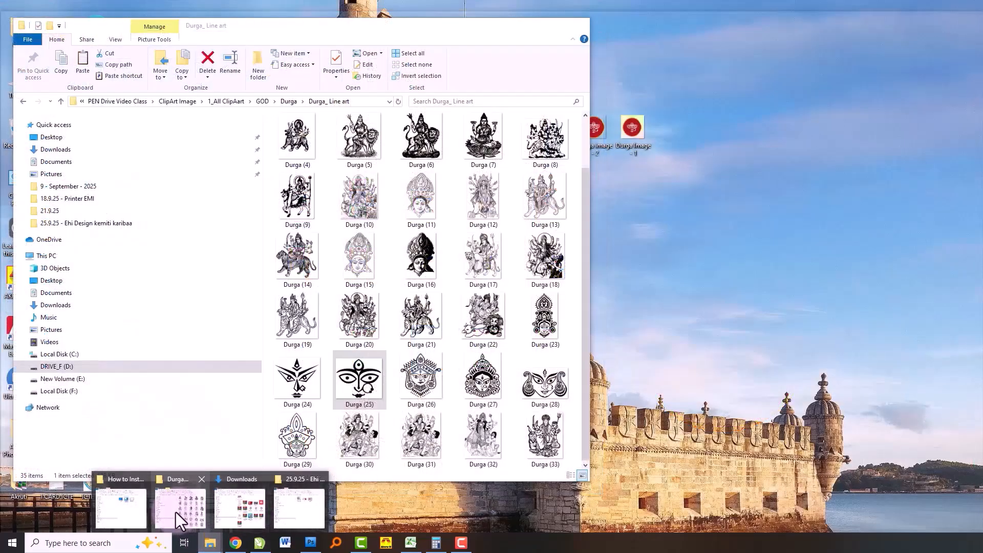
{"action": "left_click", "coordinate": [176, 513]}
{"action": "left_click_drag", "start_coordinate": [358, 383], "coordinate": [668, 196]}
{"action": "left_click", "coordinate": [617, 256]}
{"action": "scroll", "coordinate": [617, 256], "scroll_direction": "down", "scroll_amount": 6}
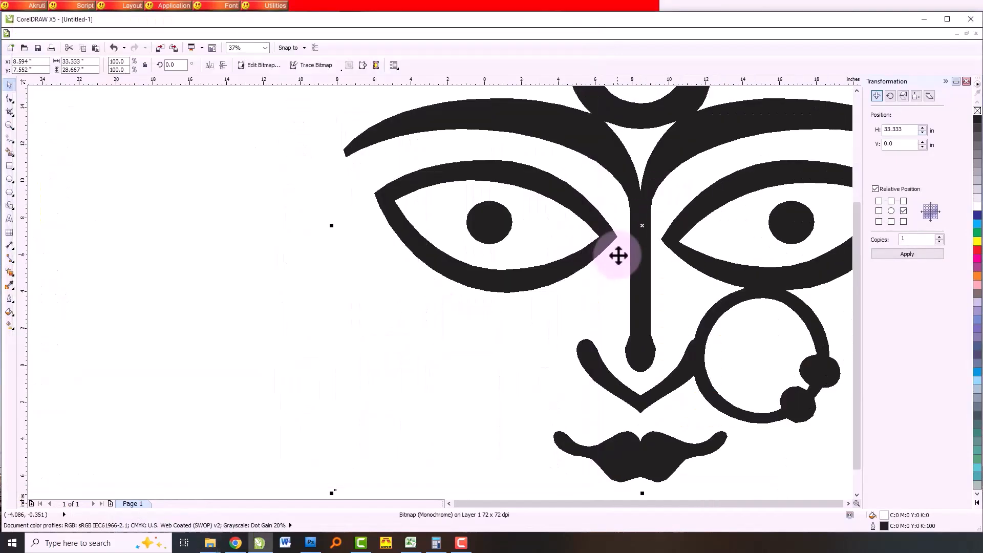
- Scale the imported Durga line art down proportionally and position it inside the red circle
{"action": "left_click_drag", "start_coordinate": [532, 256], "coordinate": [340, 281]}
{"action": "left_click_drag", "start_coordinate": [462, 206], "coordinate": [542, 268]}
{"action": "scroll", "coordinate": [542, 268], "scroll_direction": "up", "scroll_amount": 4}
{"action": "left_click_drag", "start_coordinate": [565, 181], "coordinate": [467, 267]}
{"action": "left_click_drag", "start_coordinate": [431, 285], "coordinate": [520, 220]}
{"action": "scroll", "coordinate": [520, 219], "scroll_direction": "up", "scroll_amount": 1}
{"action": "left_click", "coordinate": [176, 230]}
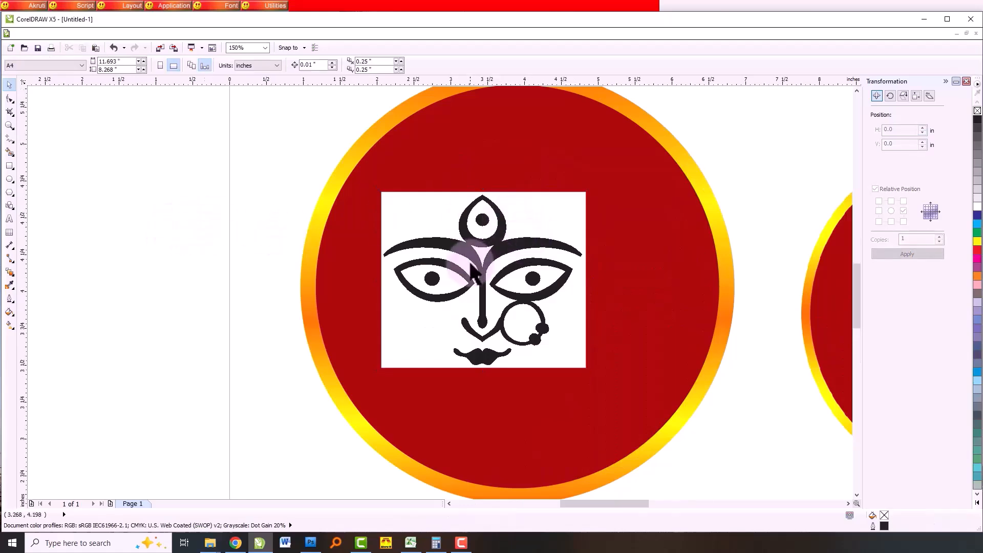
{"action": "scroll", "coordinate": [464, 254], "scroll_direction": "up", "scroll_amount": 5}
{"action": "scroll", "coordinate": [463, 243], "scroll_direction": "down", "scroll_amount": 5}
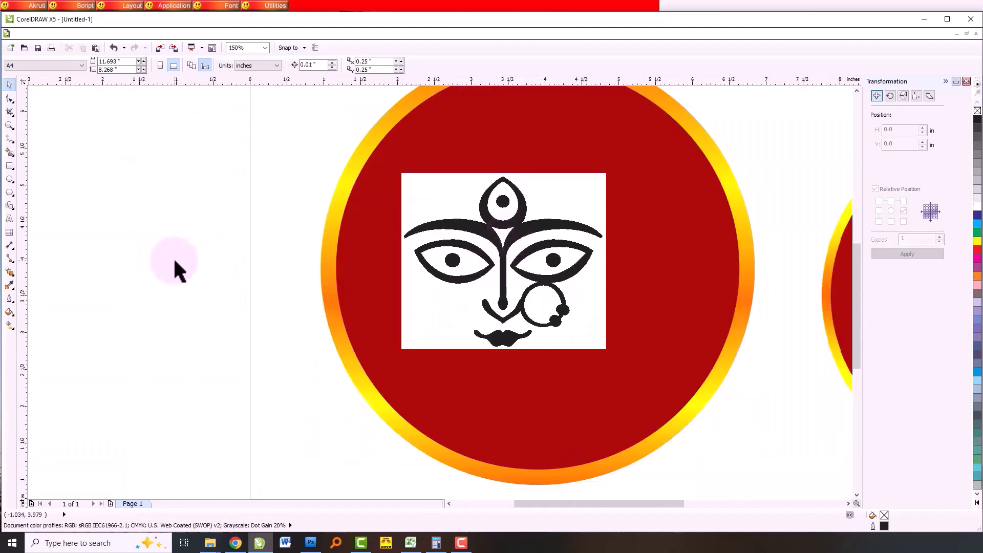
{"action": "scroll", "coordinate": [408, 267], "scroll_direction": "down", "scroll_amount": 1}
{"action": "scroll", "coordinate": [405, 251], "scroll_direction": "up", "scroll_amount": 1}
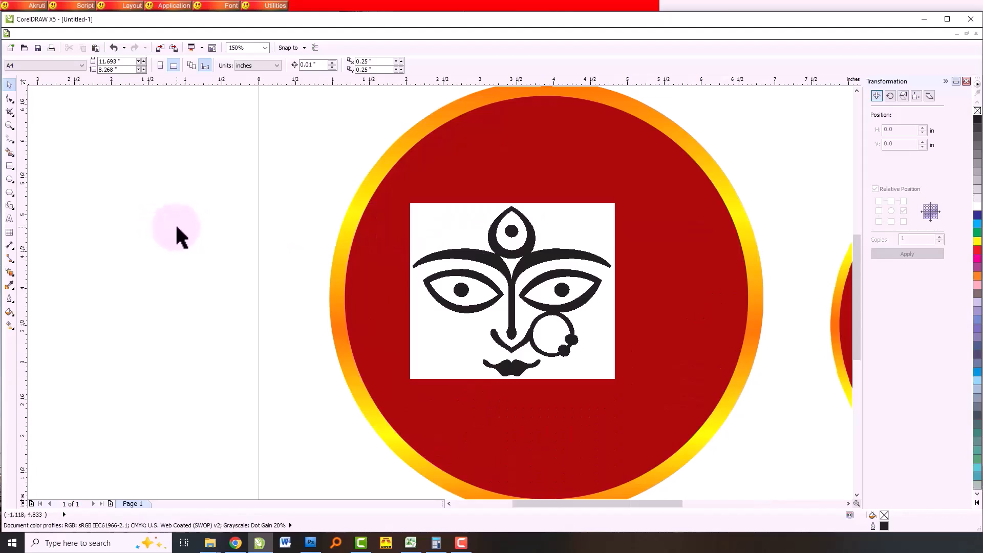
{"action": "left_click", "coordinate": [469, 242]}
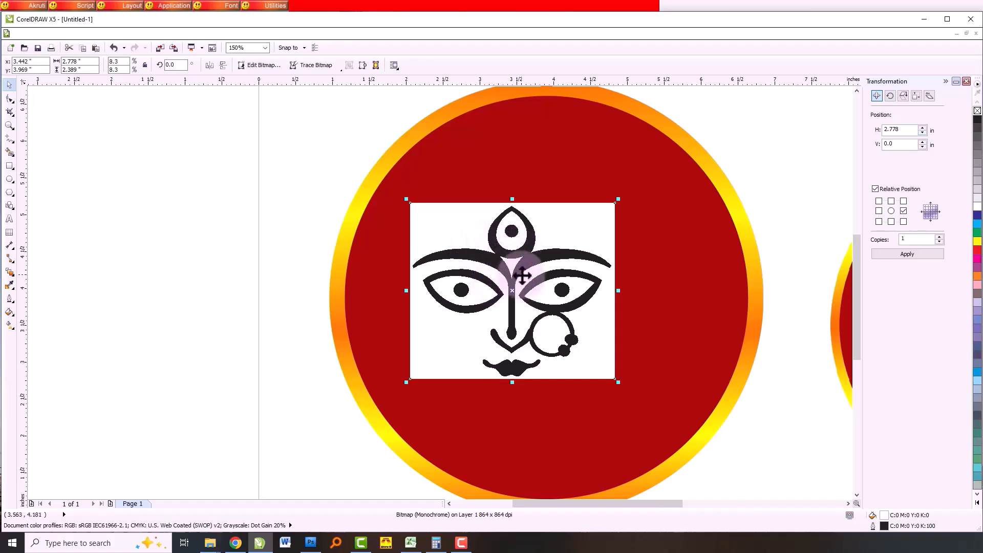
{"action": "left_click", "coordinate": [160, 293]}
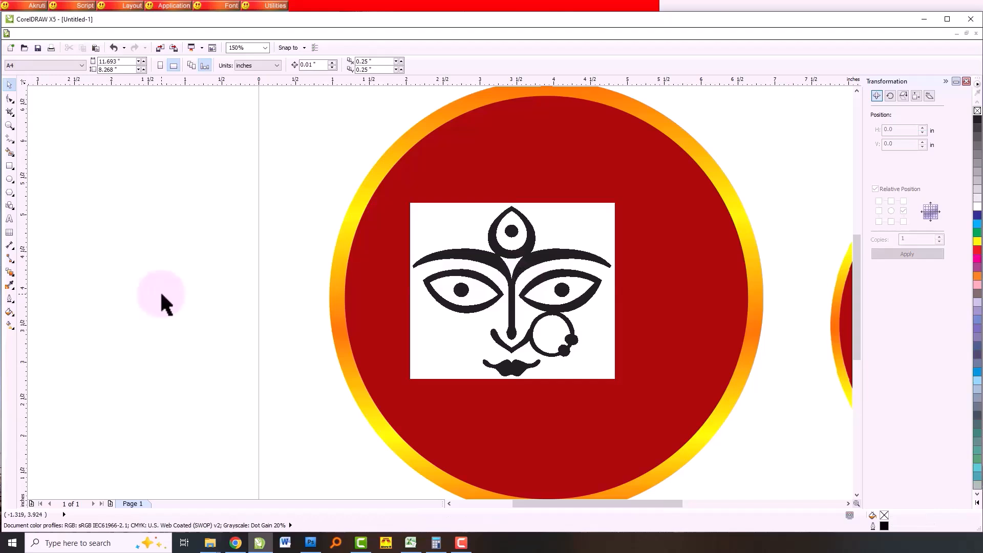
{"action": "left_click", "coordinate": [446, 225]}
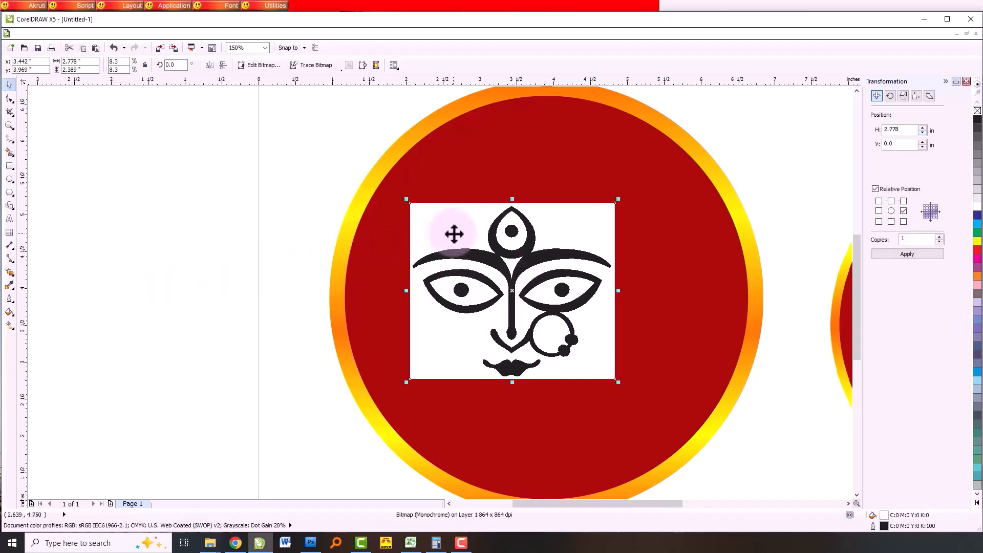
{"action": "left_click", "coordinate": [236, 171]}
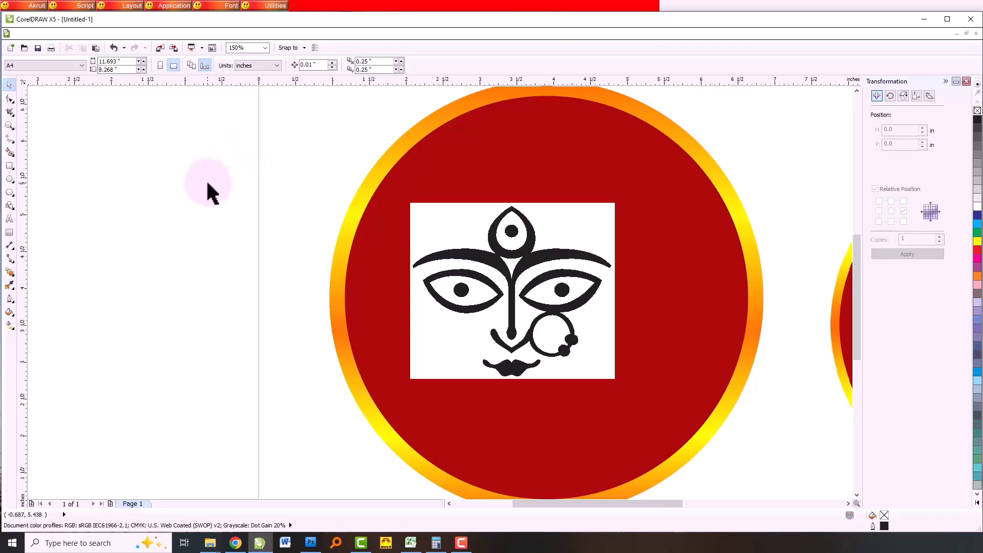
{"action": "left_click", "coordinate": [467, 237]}
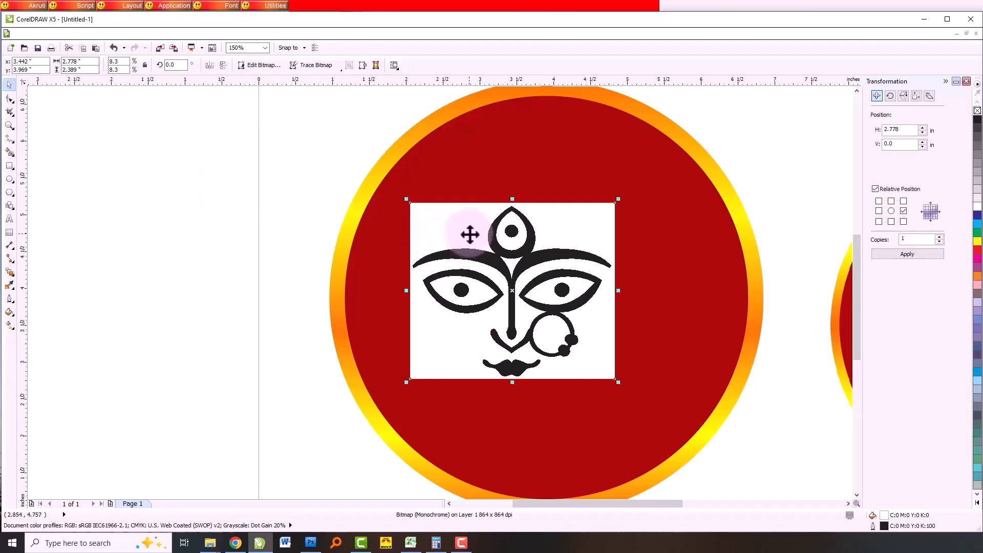
{"action": "right_click", "coordinate": [462, 223]}
{"action": "left_click", "coordinate": [270, 241]}
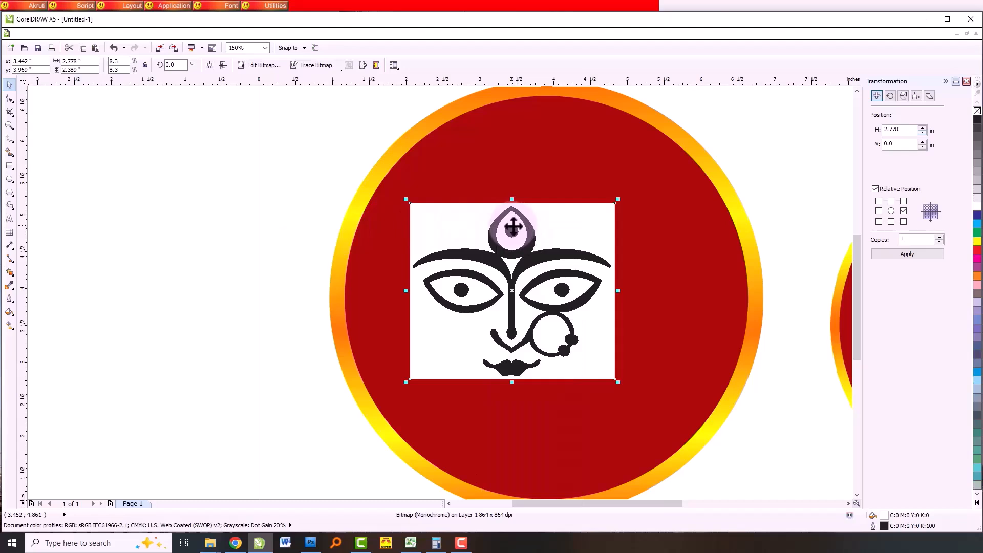
{"action": "scroll", "coordinate": [501, 255], "scroll_direction": "up", "scroll_amount": 1}
{"action": "scroll", "coordinate": [493, 251], "scroll_direction": "down", "scroll_amount": 1}
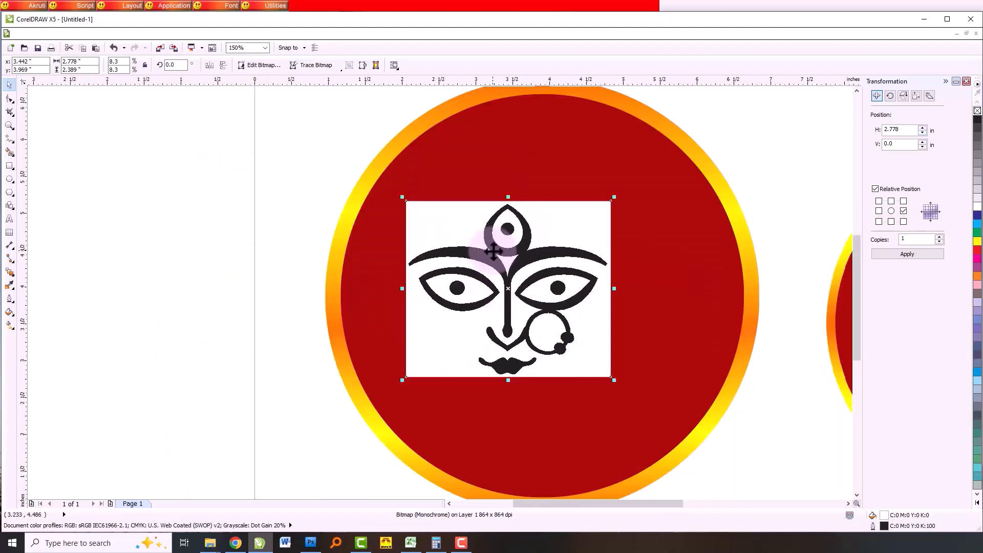
{"action": "left_click", "coordinate": [164, 277]}
- Try several palette colours as the background of the Durga line art bitmap, then restore the white background
{"action": "left_click", "coordinate": [457, 238]}
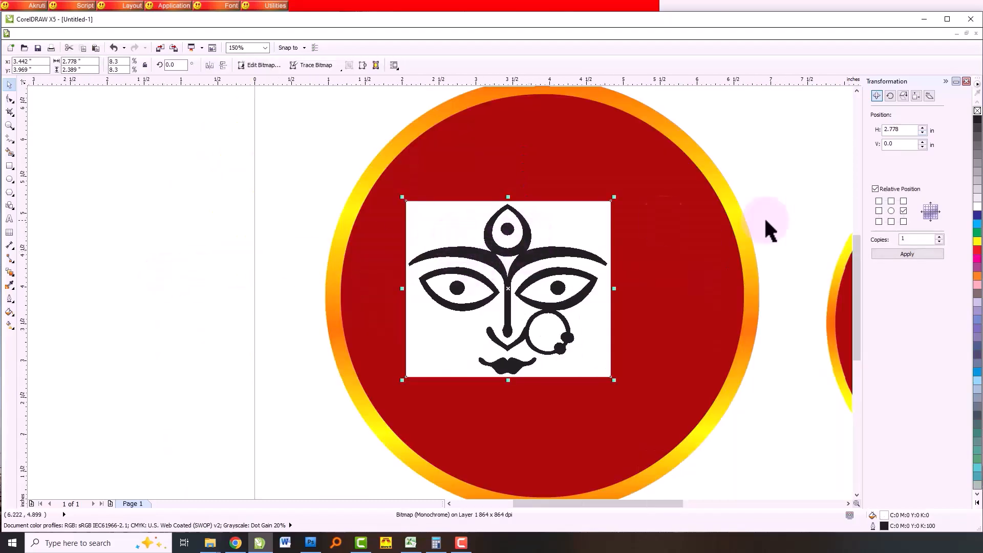
{"action": "left_click", "coordinate": [978, 242]}
{"action": "left_click", "coordinate": [979, 223]}
{"action": "left_click", "coordinate": [978, 216]}
{"action": "left_click", "coordinate": [978, 207]}
{"action": "left_click", "coordinate": [977, 249]}
{"action": "left_click", "coordinate": [978, 258]}
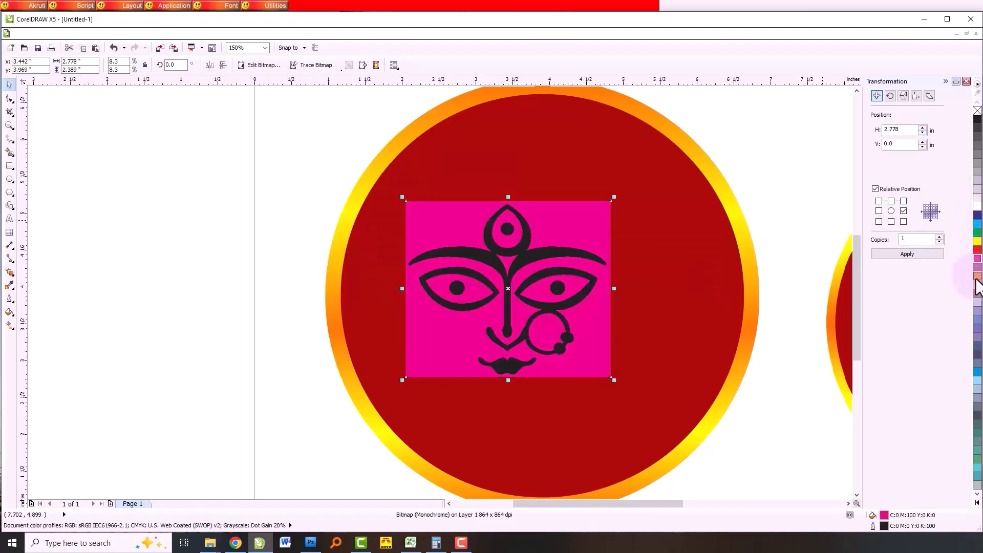
{"action": "left_click", "coordinate": [977, 276]}
{"action": "left_click", "coordinate": [977, 312]}
{"action": "left_click", "coordinate": [978, 320]}
{"action": "left_click", "coordinate": [978, 302]}
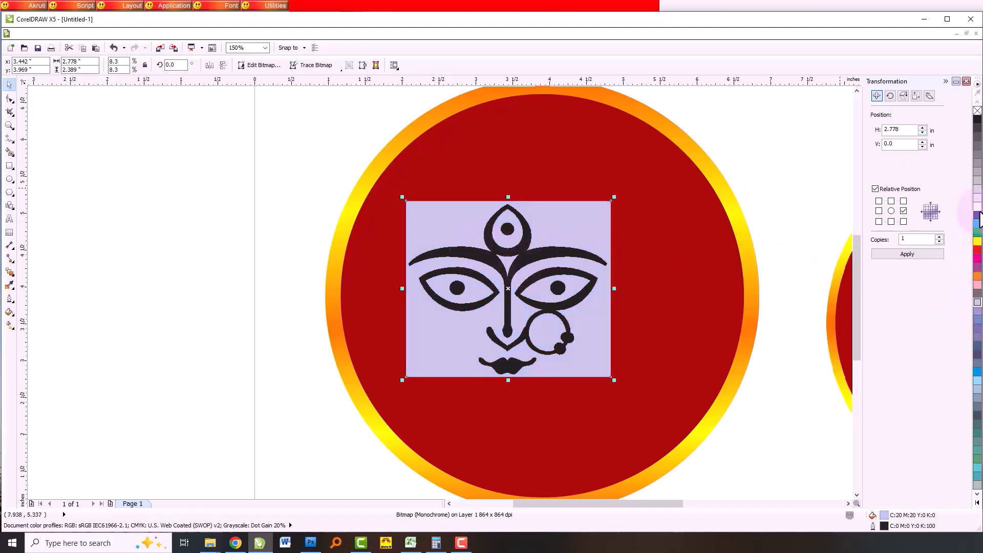
{"action": "left_click", "coordinate": [978, 207]}
{"action": "left_click", "coordinate": [978, 199]}
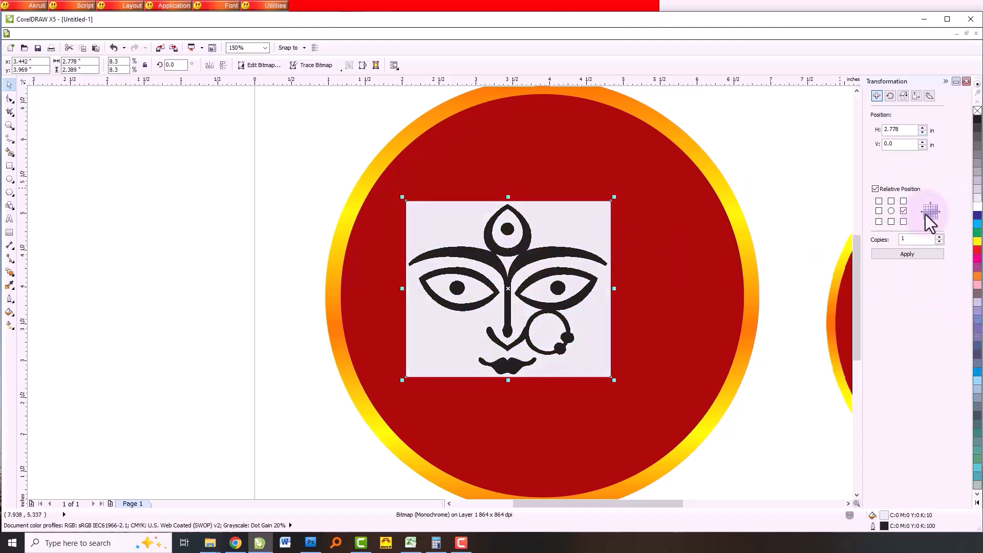
{"action": "left_click", "coordinate": [978, 208]}
{"action": "key", "text": "Escape"}
- Convert the Durga line art bitmap to vector shapes with Quick Trace, choosing to reduce the bitmap
{"action": "scroll", "coordinate": [469, 250], "scroll_direction": "up", "scroll_amount": 1}
{"action": "scroll", "coordinate": [429, 207], "scroll_direction": "down", "scroll_amount": 1}
{"action": "right_click", "coordinate": [418, 191]}
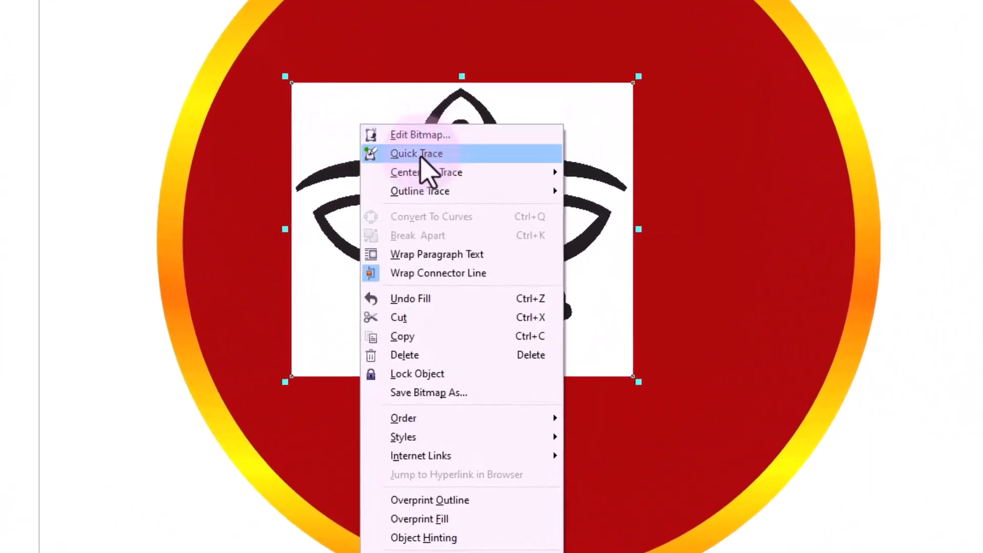
{"action": "left_click", "coordinate": [470, 157]}
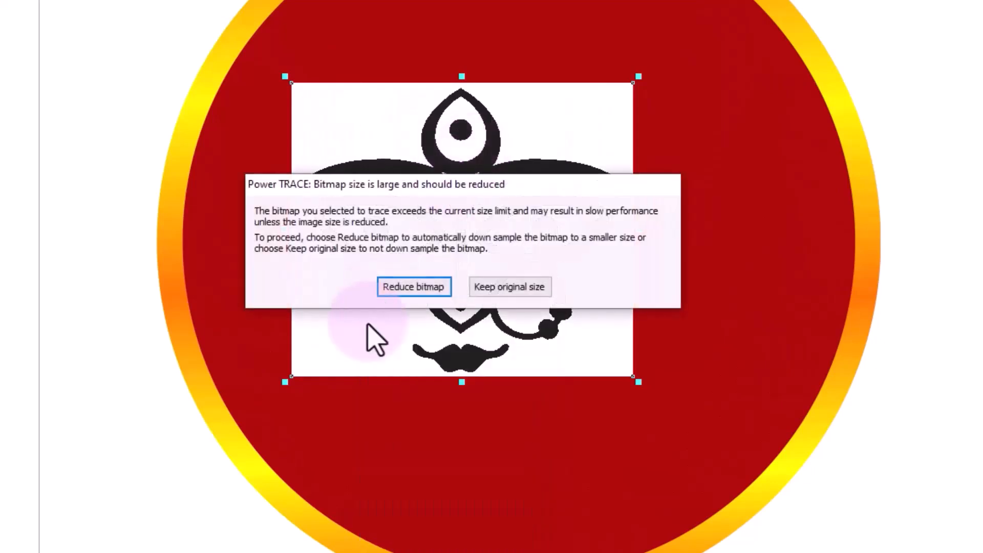
{"action": "left_click", "coordinate": [414, 287]}
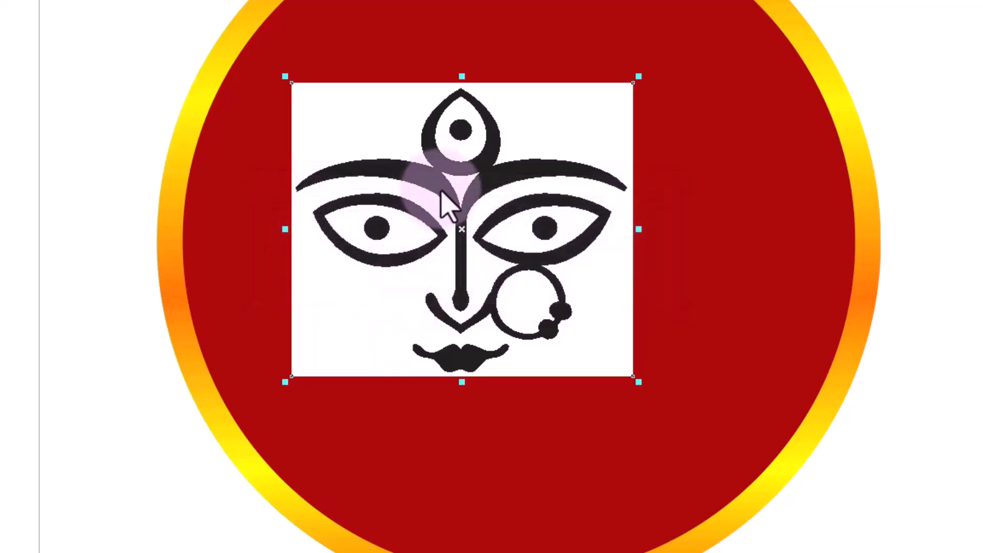
- Delete the original line art bitmap from under the traced face and reposition the traced face inside the red circle
{"action": "scroll", "coordinate": [442, 193], "scroll_direction": "up", "scroll_amount": 2}
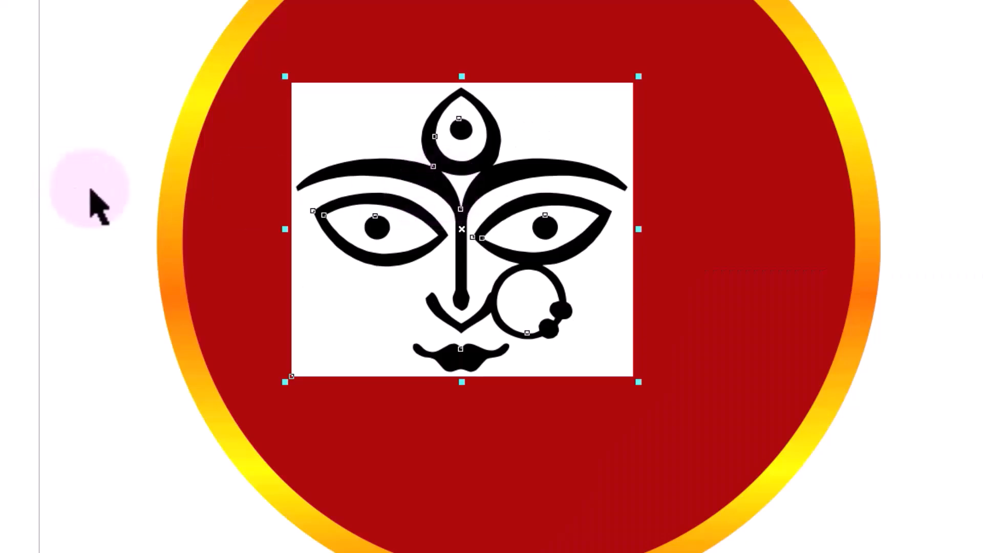
{"action": "left_click_drag", "start_coordinate": [404, 122], "coordinate": [138, 169]}
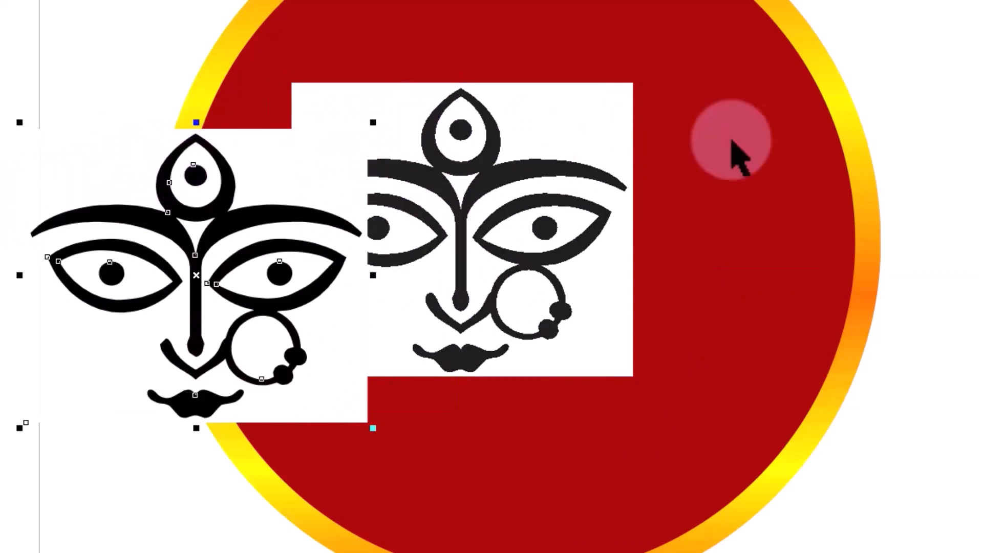
{"action": "scroll", "coordinate": [299, 185], "scroll_direction": "up", "scroll_amount": 3}
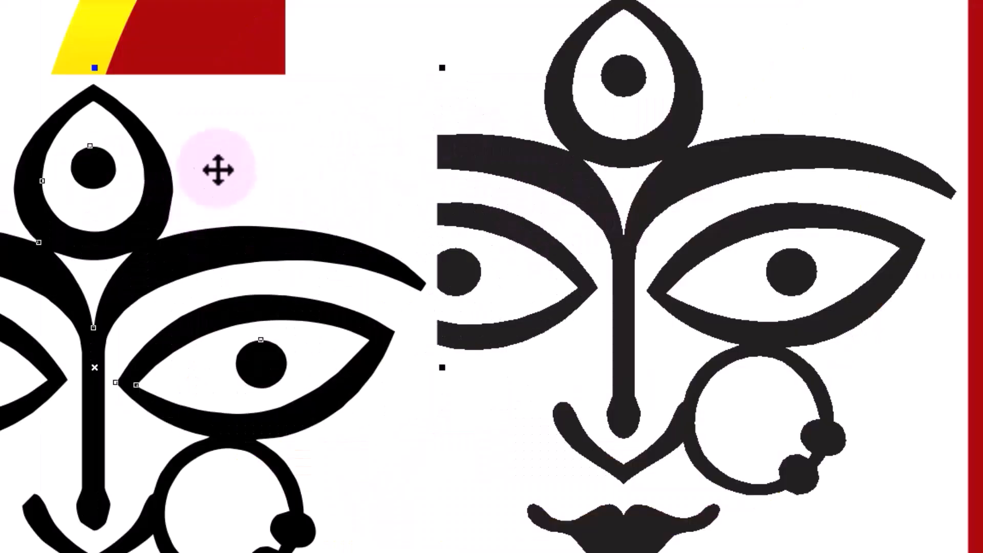
{"action": "left_click", "coordinate": [506, 47]}
{"action": "key", "text": "Delete"}
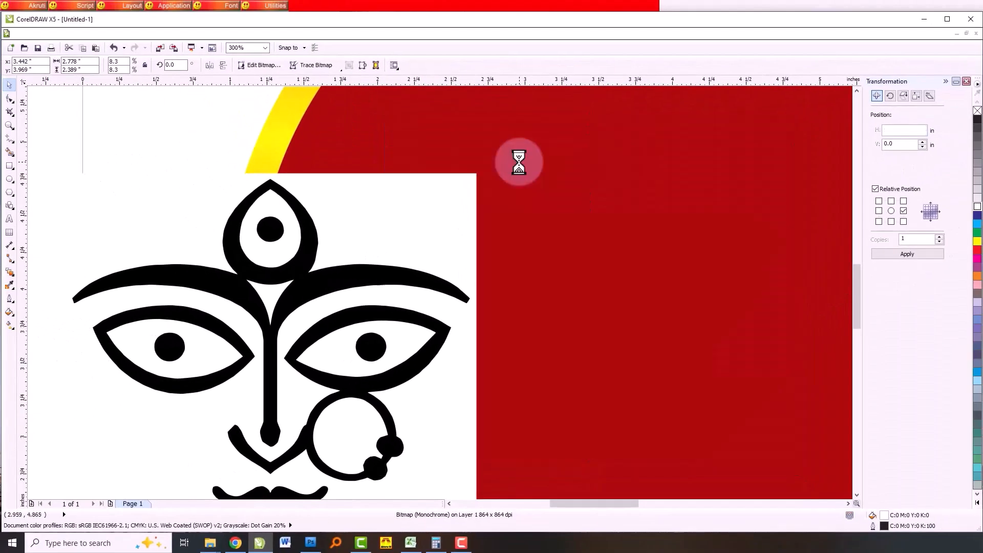
{"action": "left_click_drag", "start_coordinate": [362, 253], "coordinate": [599, 193]}
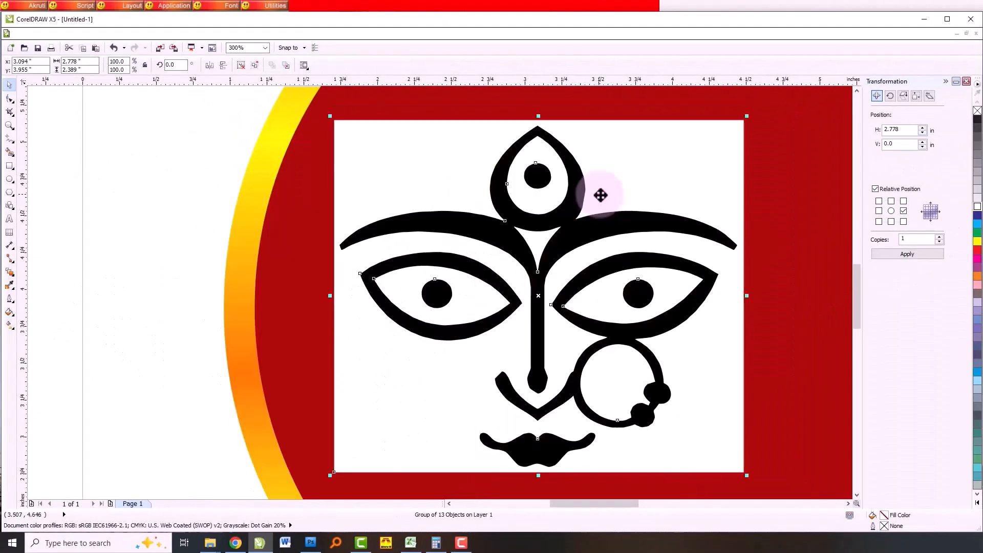
{"action": "scroll", "coordinate": [597, 193], "scroll_direction": "down", "scroll_amount": 2}
{"action": "left_click", "coordinate": [301, 253]}
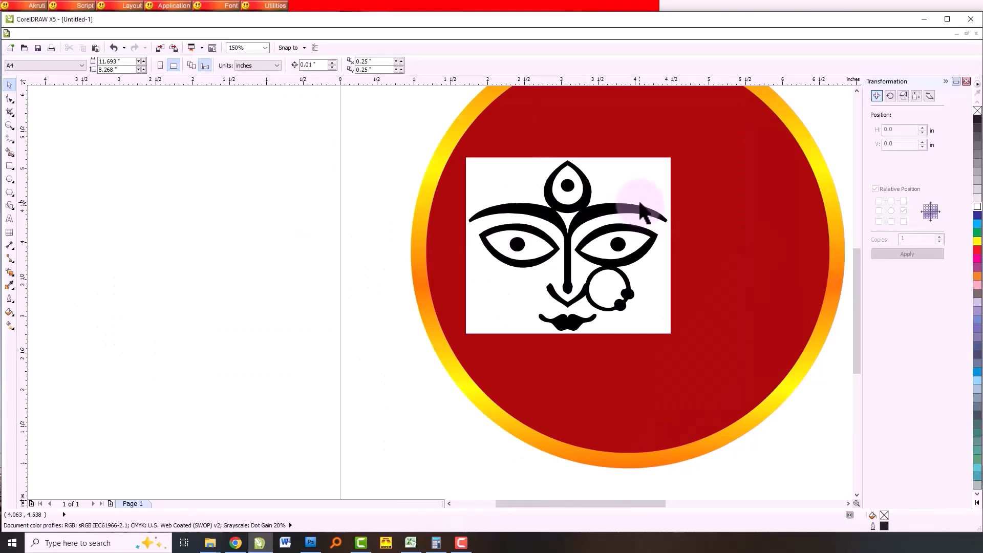
- Ungroup the traced face and delete its white background rectangle
{"action": "left_click", "coordinate": [618, 183]}
{"action": "left_click", "coordinate": [292, 200]}
{"action": "left_click", "coordinate": [604, 198]}
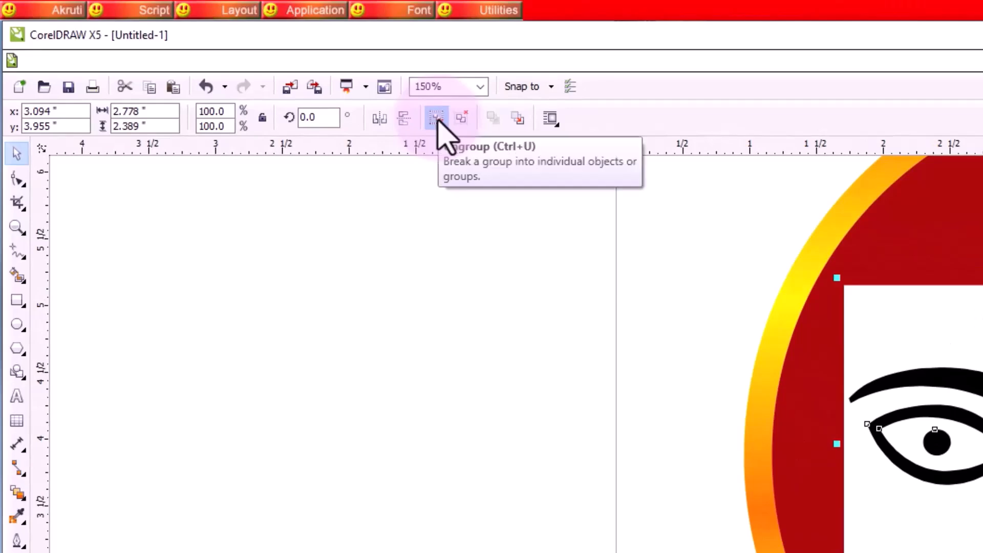
{"action": "left_click", "coordinate": [439, 123]}
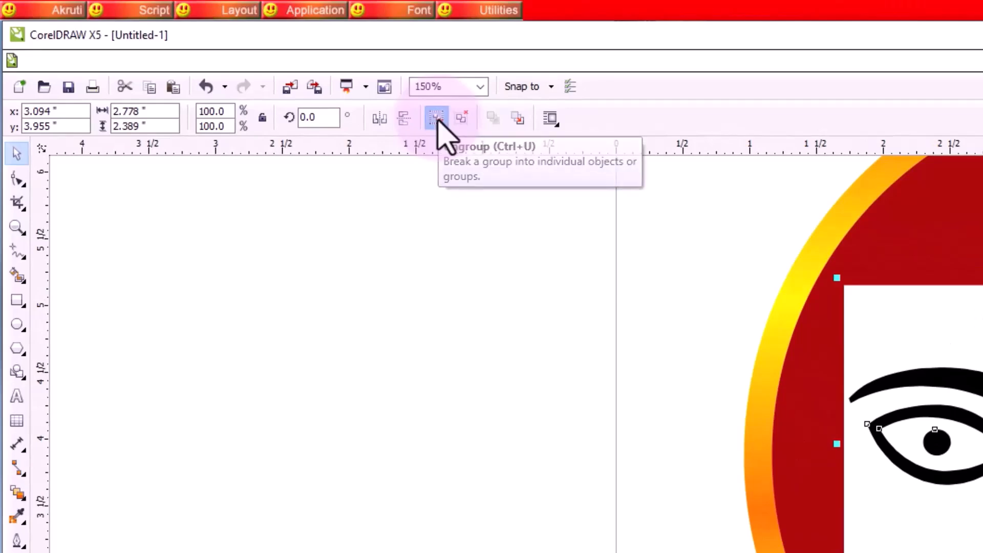
{"action": "left_click", "coordinate": [469, 304]}
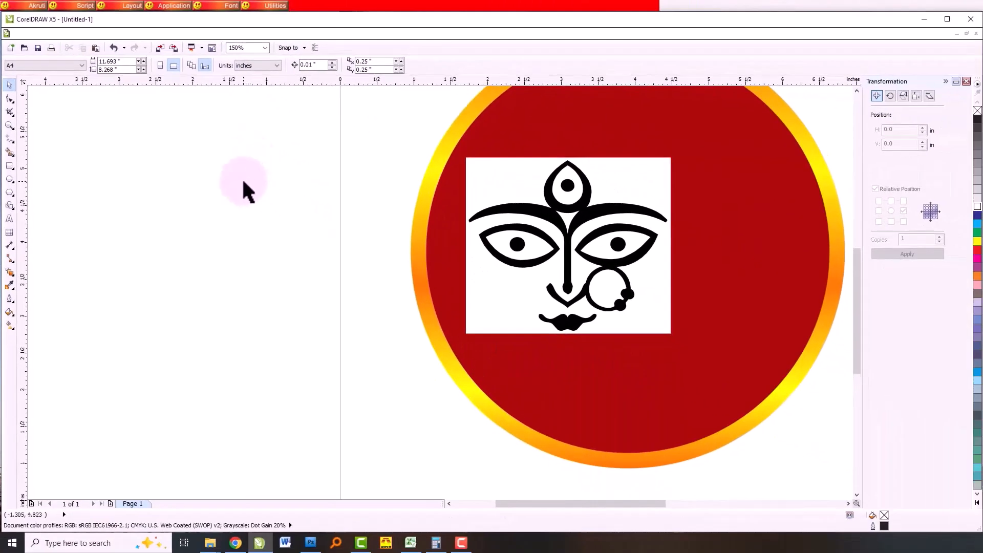
{"action": "left_click_drag", "start_coordinate": [501, 185], "coordinate": [276, 200]}
{"action": "key", "text": "Delete"}
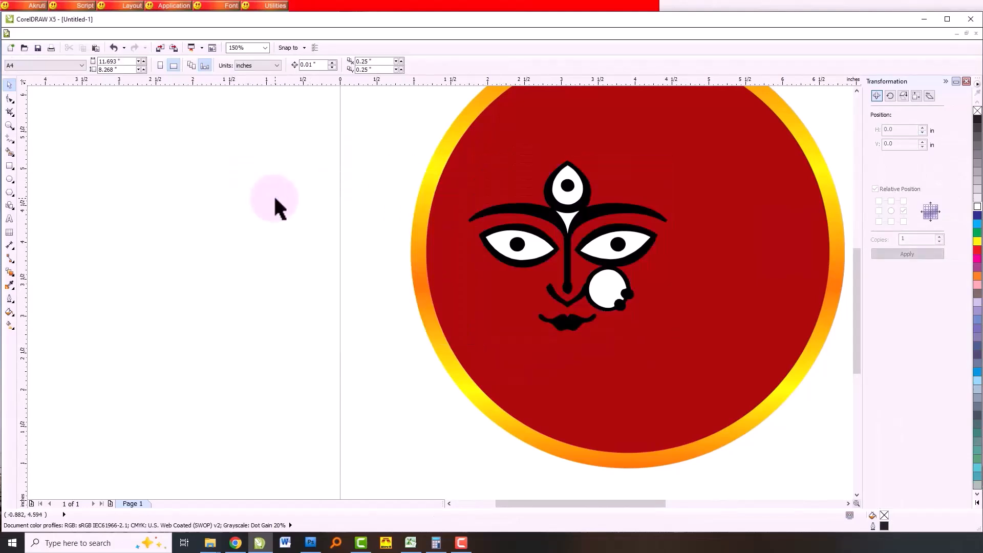
- Test-move the white forehead shapes, the left eye's white and its pupil separately, undoing each move
{"action": "scroll", "coordinate": [574, 203], "scroll_direction": "up", "scroll_amount": 2}
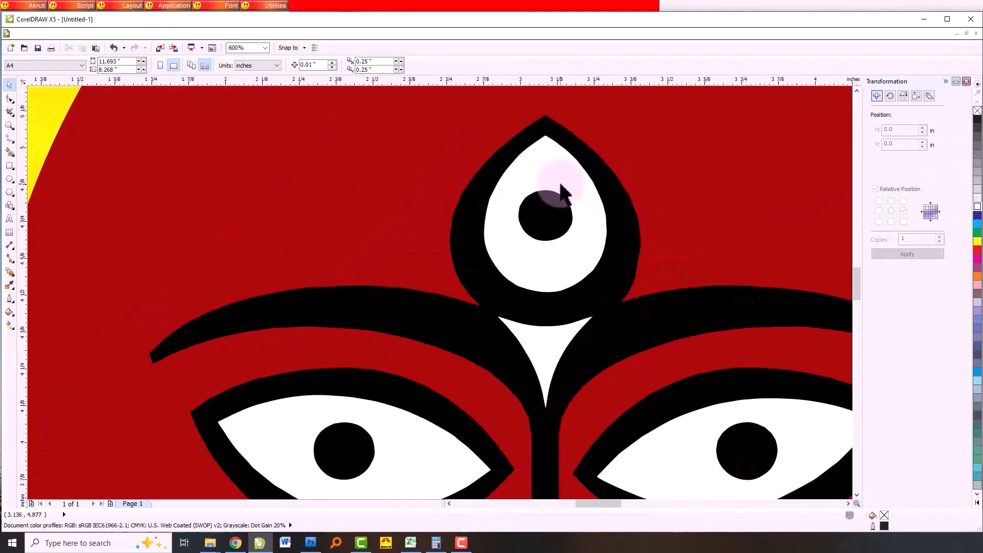
{"action": "scroll", "coordinate": [564, 205], "scroll_direction": "down", "scroll_amount": 1}
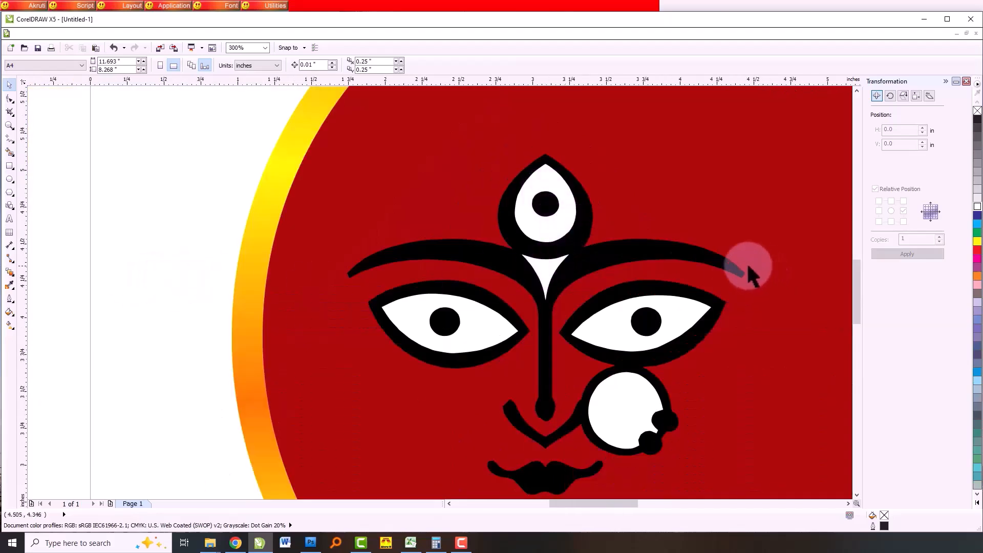
{"action": "left_click_drag", "start_coordinate": [546, 271], "coordinate": [454, 230]}
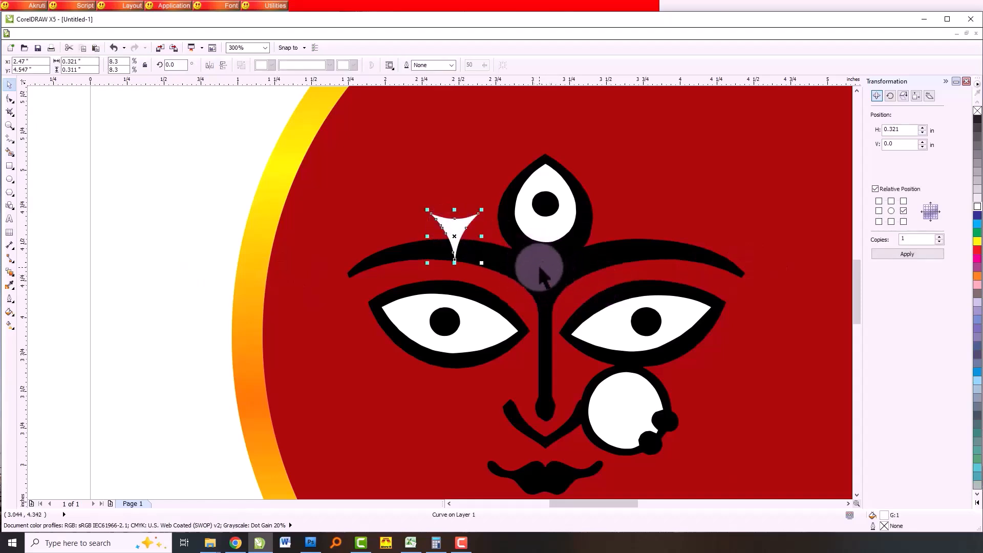
{"action": "key", "text": "ctrl+z"}
{"action": "key", "text": "Escape"}
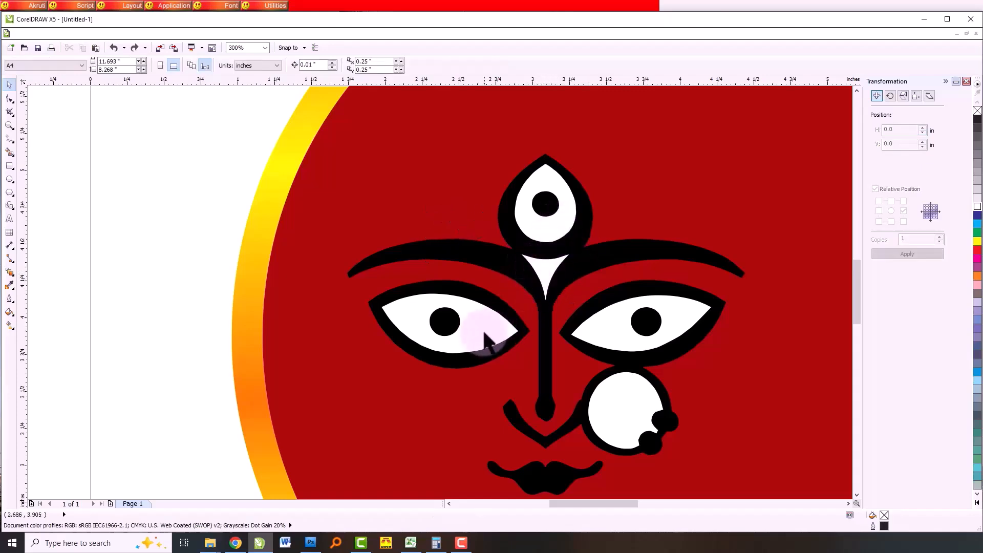
{"action": "left_click_drag", "start_coordinate": [484, 338], "coordinate": [242, 296]}
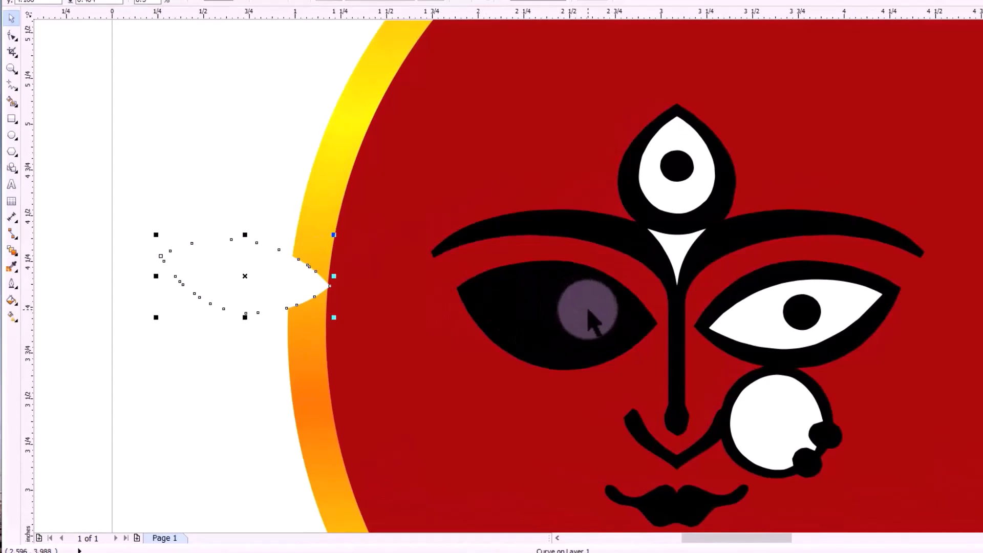
{"action": "key", "text": "ctrl+z"}
{"action": "left_click_drag", "start_coordinate": [693, 193], "coordinate": [434, 191]}
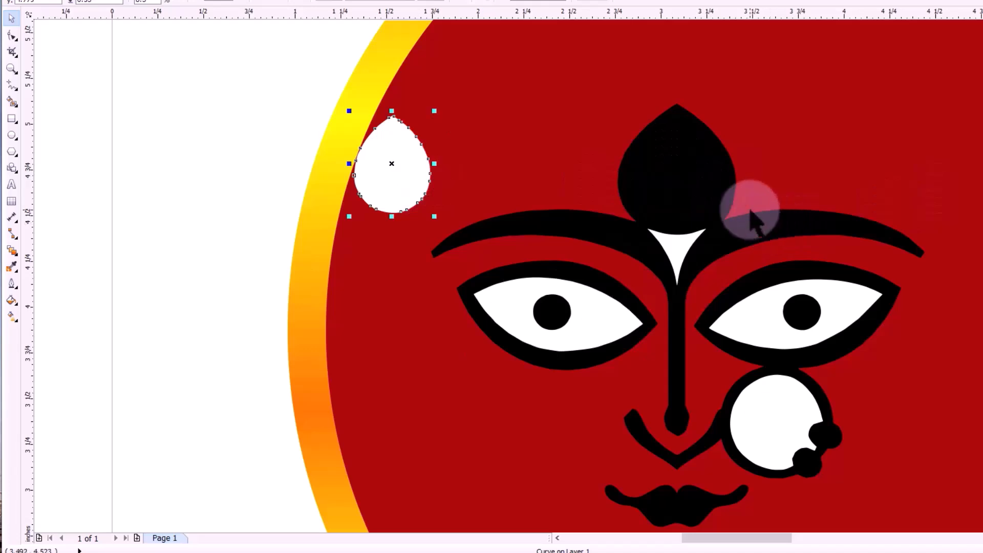
{"action": "key", "text": "ctrl+z"}
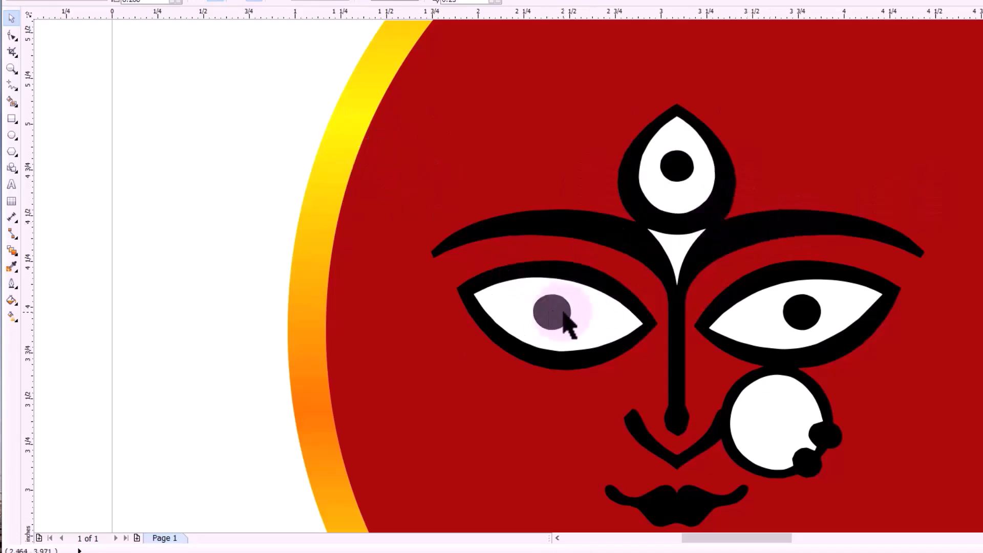
{"action": "left_click_drag", "start_coordinate": [557, 313], "coordinate": [532, 185]}
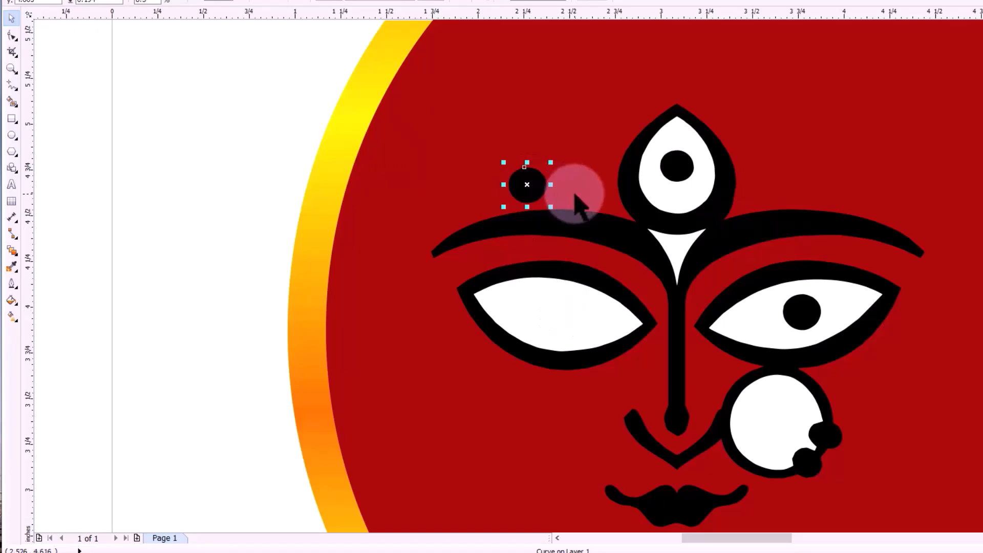
{"action": "key", "text": "ctrl+z"}
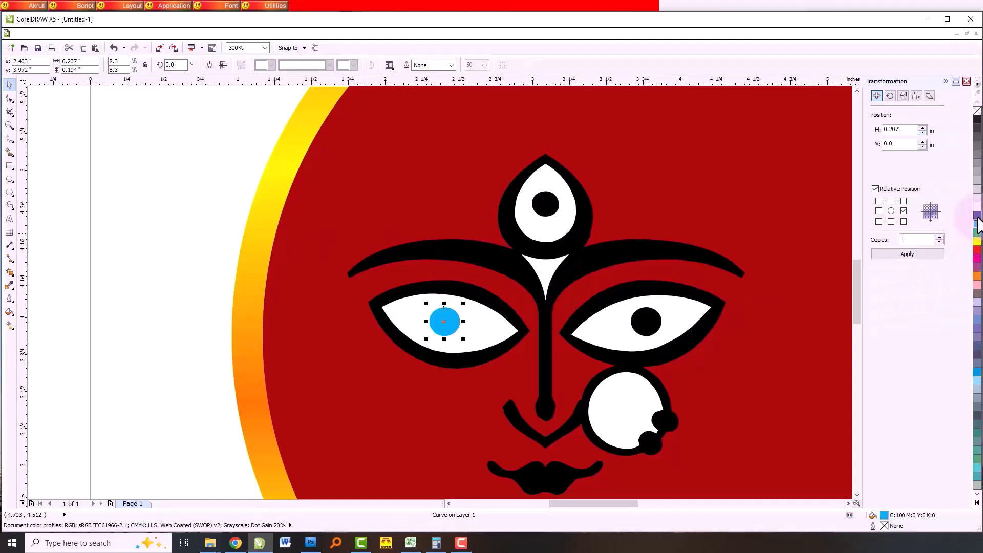
- Recolour the right eye's black pupil with the same cyan fill as the left one
{"action": "left_click", "coordinate": [645, 321]}
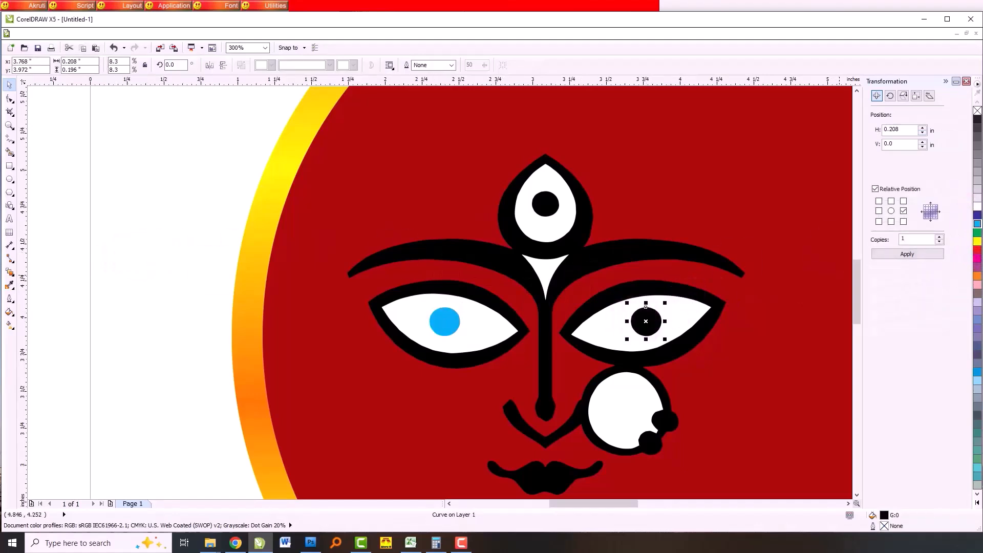
{"action": "key", "text": "ctrl+d"}
{"action": "key", "text": "Escape"}
{"action": "key", "text": "ctrl+r"}
{"action": "key", "text": "Escape"}
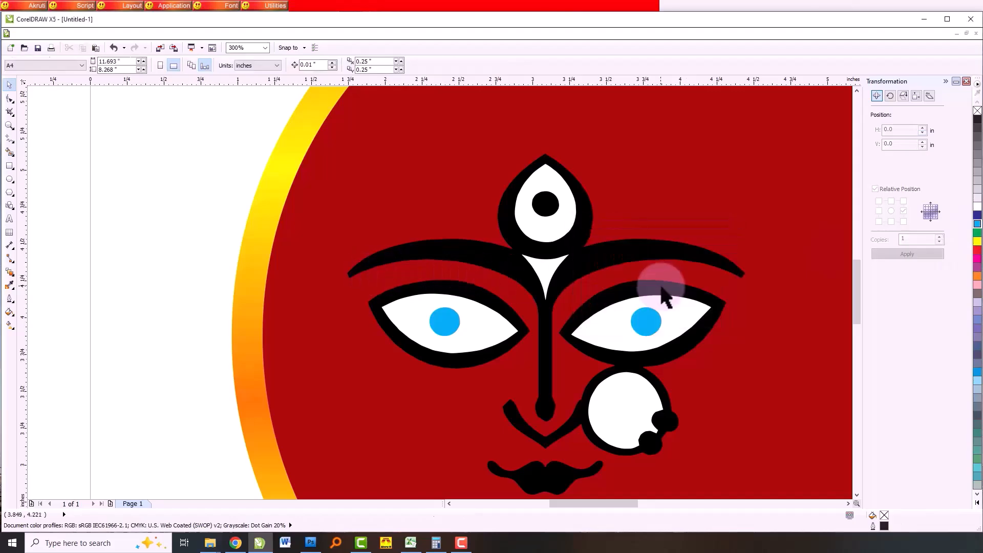
- Trim the left eye's white shape out of its black outline and delete the white shape
{"action": "left_click", "coordinate": [489, 336]}
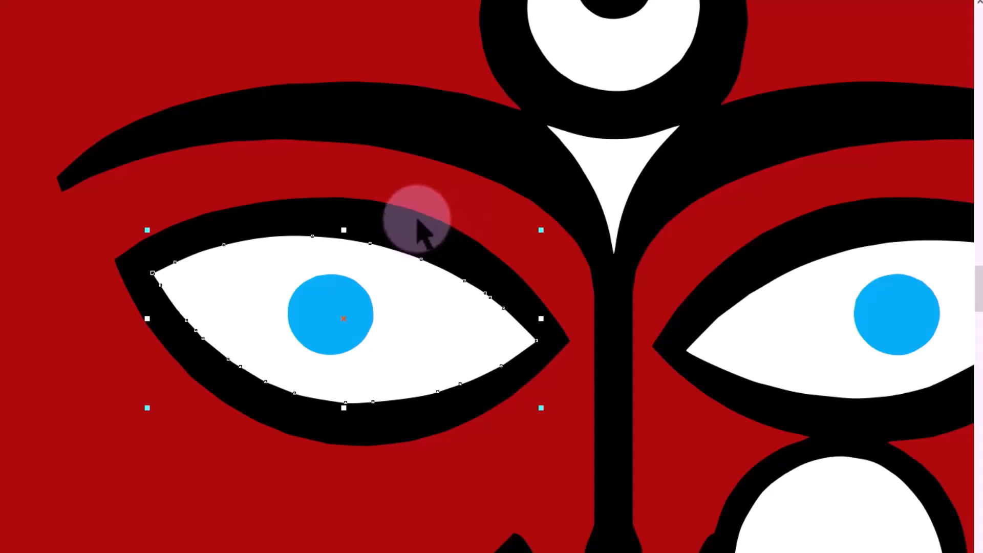
{"action": "left_click", "coordinate": [428, 234], "text": "shift"}
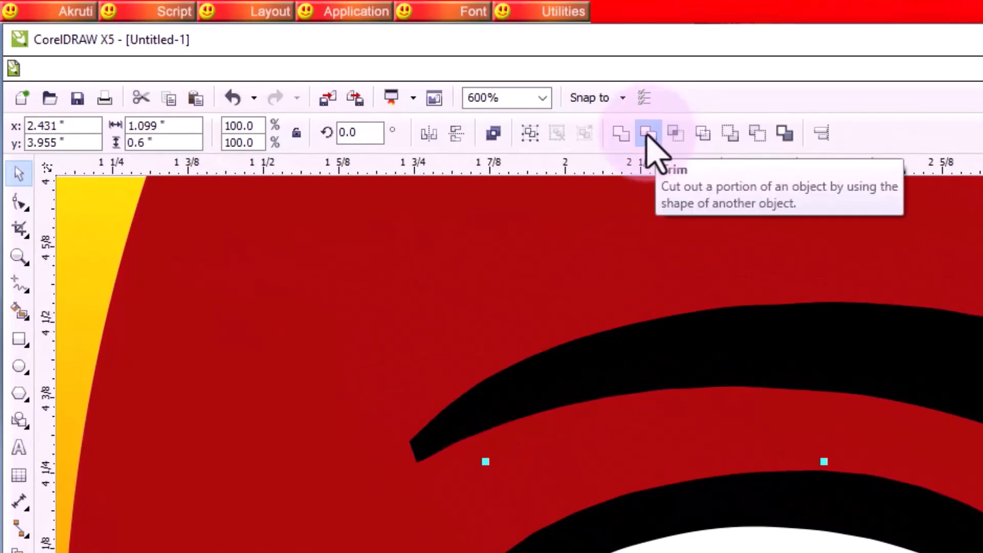
{"action": "left_click", "coordinate": [648, 135]}
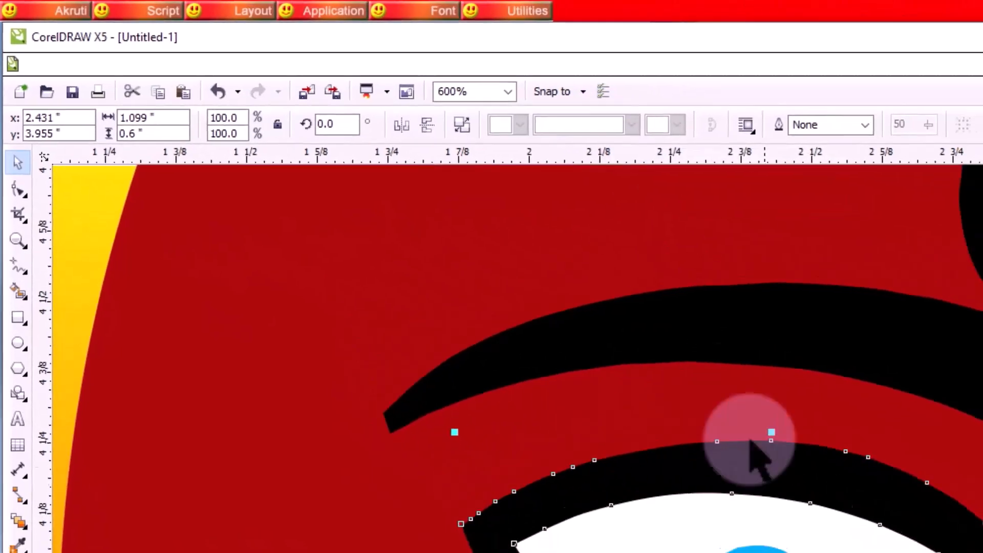
{"action": "scroll", "coordinate": [951, 478], "scroll_direction": "down", "scroll_amount": 1}
{"action": "left_click", "coordinate": [198, 365]}
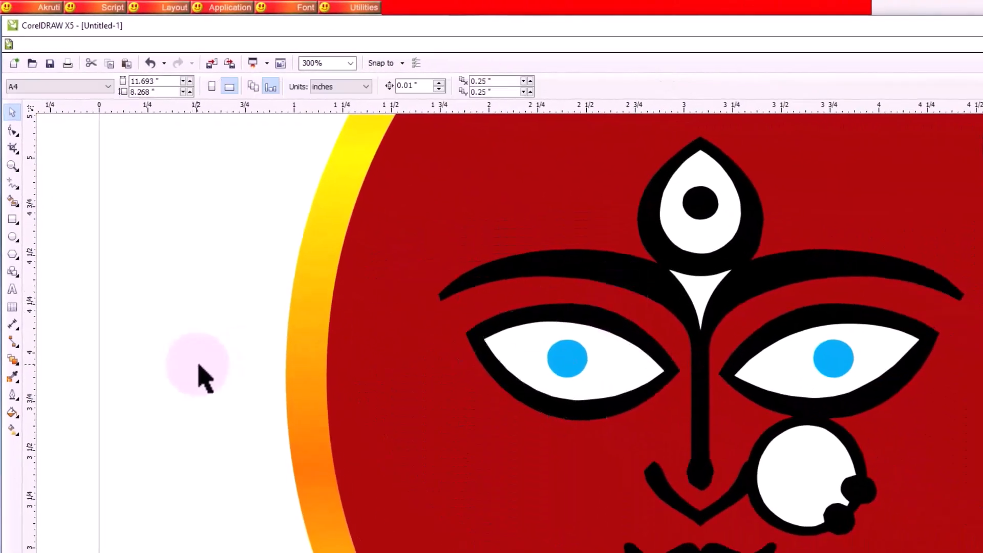
{"action": "left_click", "coordinate": [620, 375]}
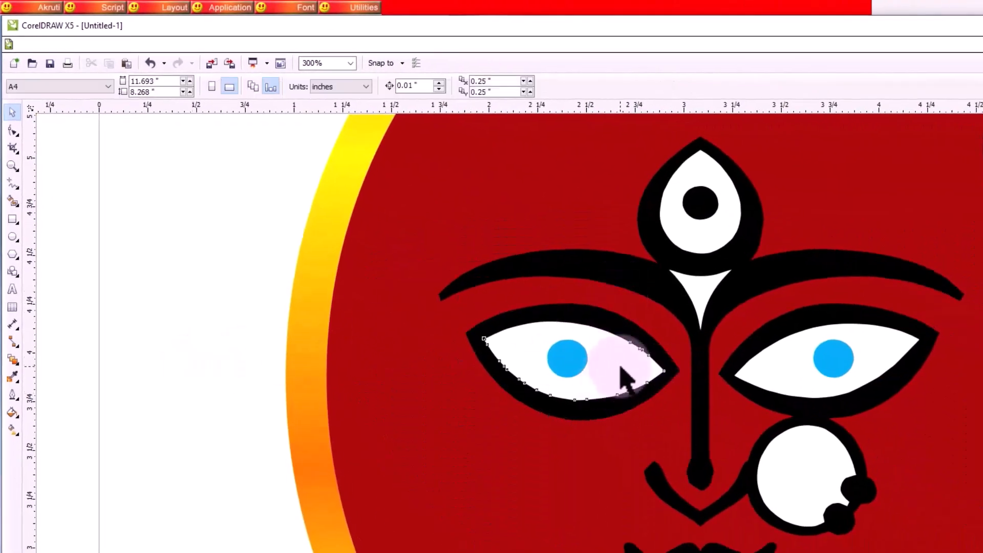
{"action": "key", "text": "Delete"}
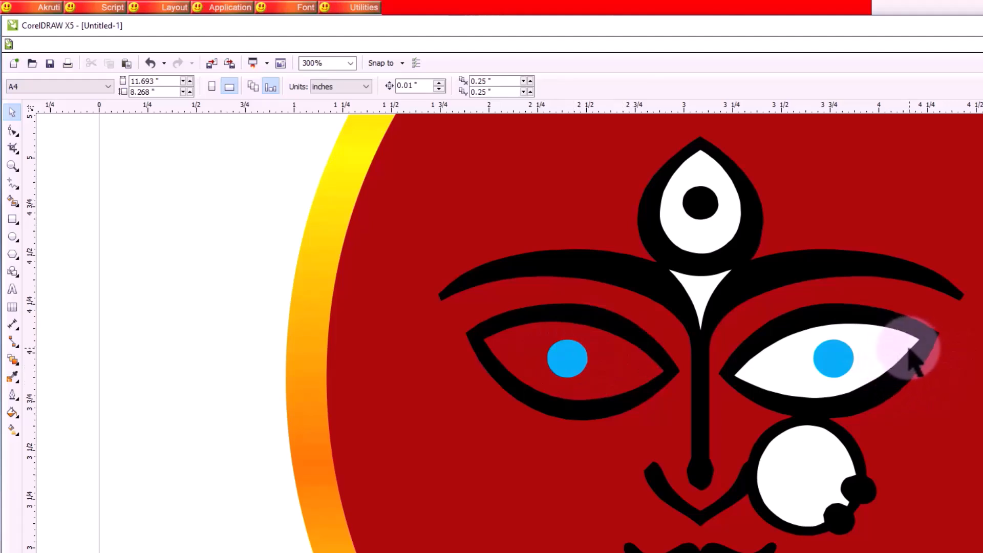
- Trim the right eye's white shape out of the black eye-and-nose-ring outline and delete the white shape
{"action": "left_click", "coordinate": [820, 389]}
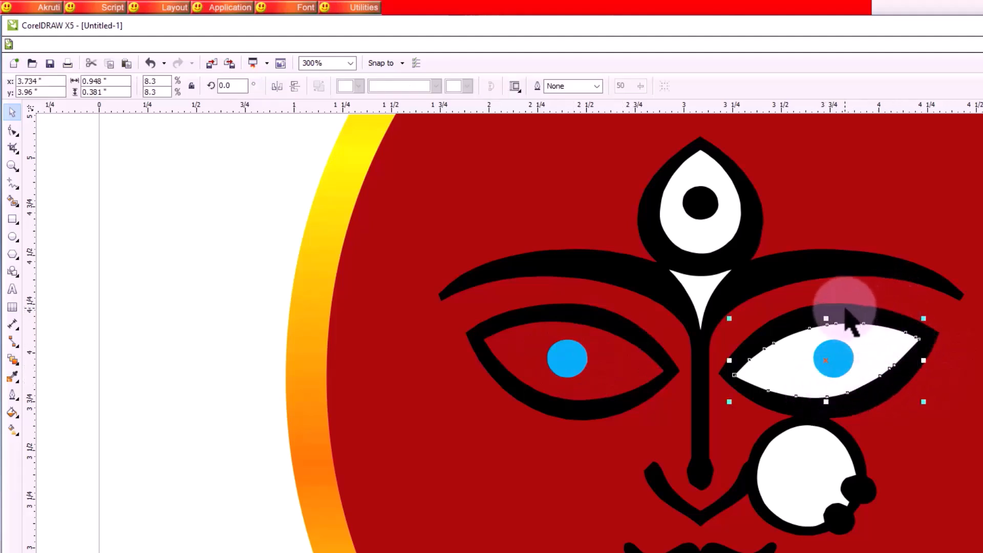
{"action": "left_click", "coordinate": [929, 322], "text": "shift"}
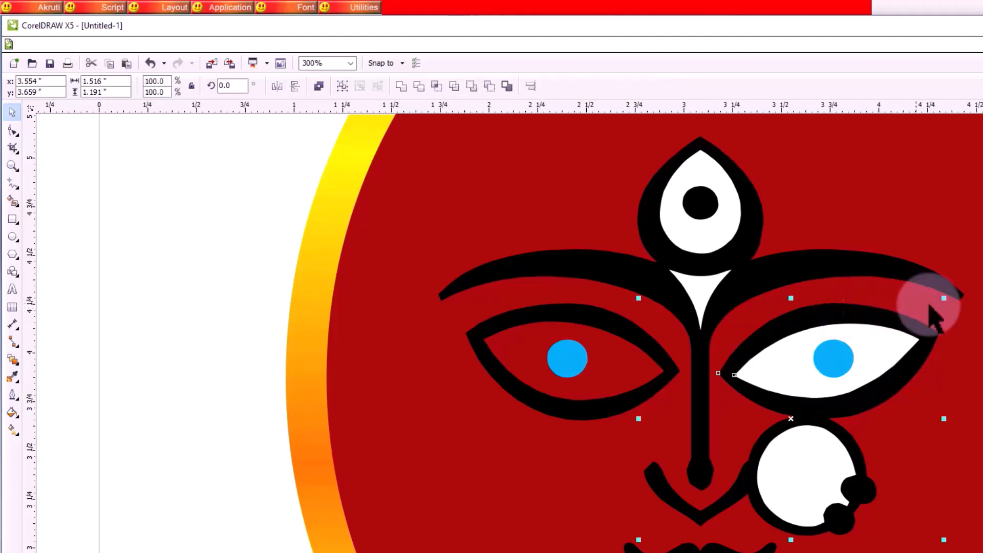
{"action": "left_click", "coordinate": [419, 88]}
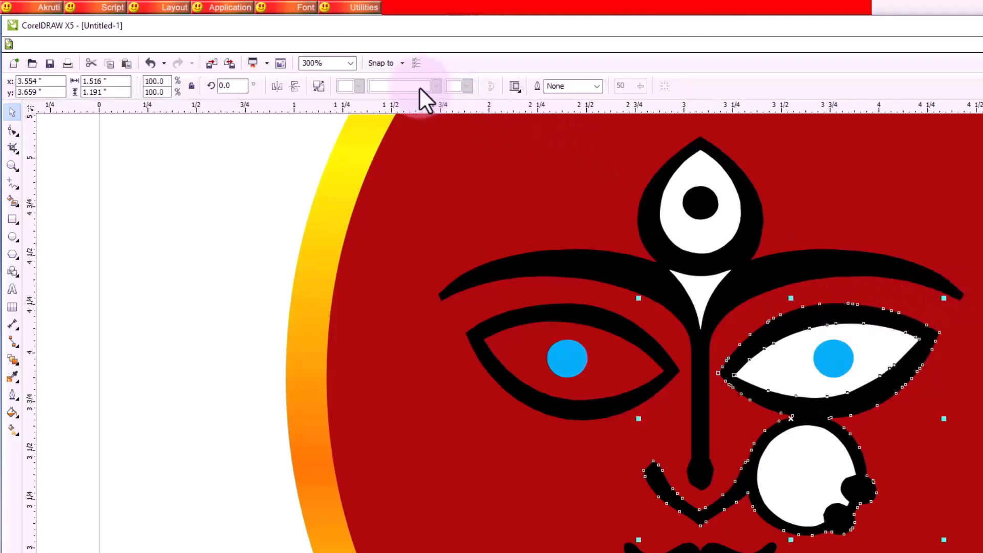
{"action": "left_click", "coordinate": [798, 378]}
{"action": "key", "text": "Delete"}
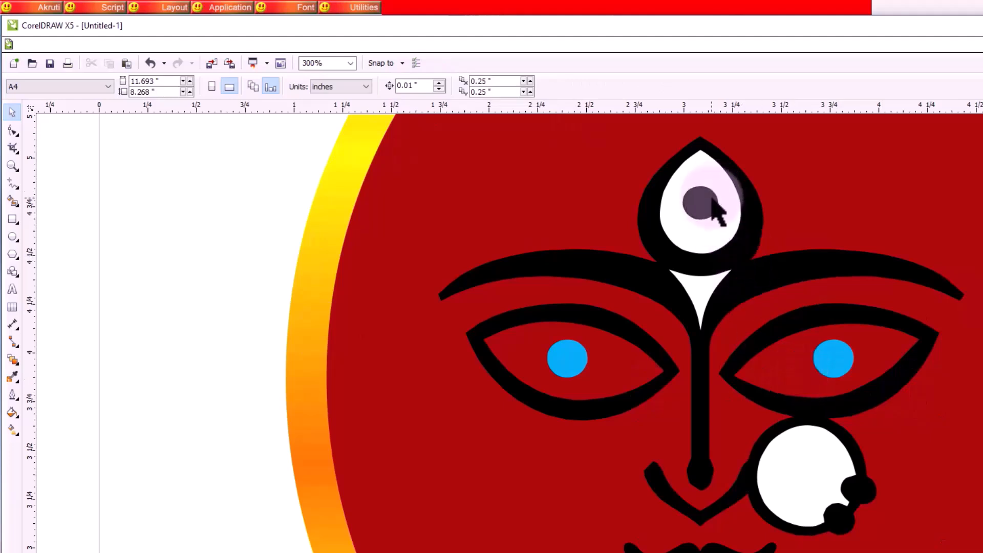
- Fill the forehead eye's pupil with light grey
{"action": "left_click", "coordinate": [700, 216]}
{"action": "left_click", "coordinate": [982, 272]}
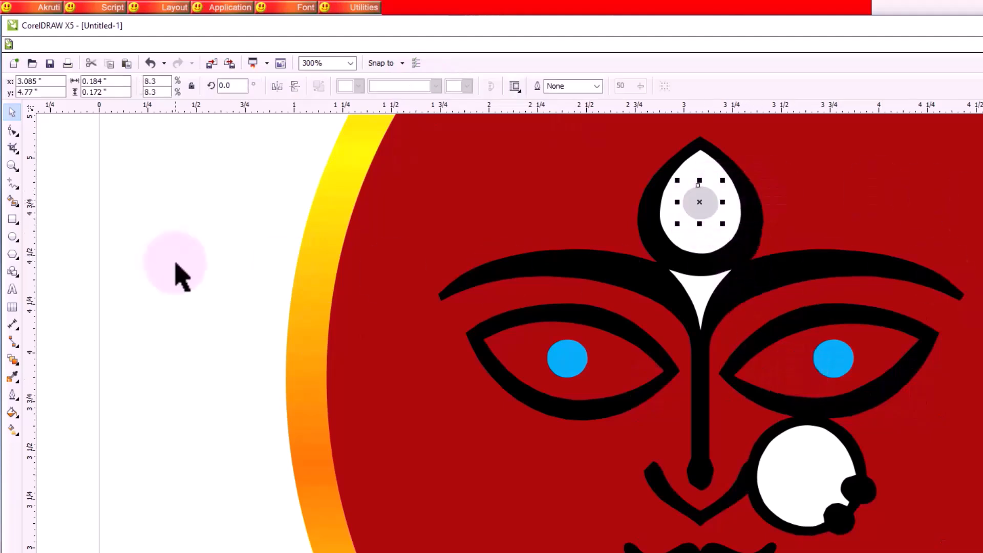
{"action": "left_click", "coordinate": [156, 265]}
- Trim the forehead eye's white teardrop out of the black shape behind it and delete the white teardrop
{"action": "left_click", "coordinate": [727, 218]}
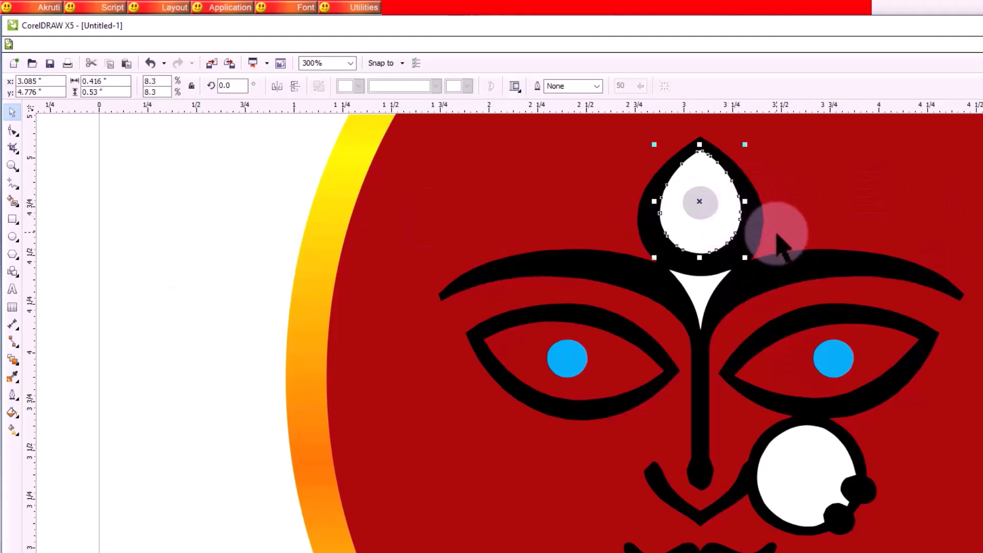
{"action": "left_click", "coordinate": [154, 233]}
{"action": "left_click", "coordinate": [700, 215]}
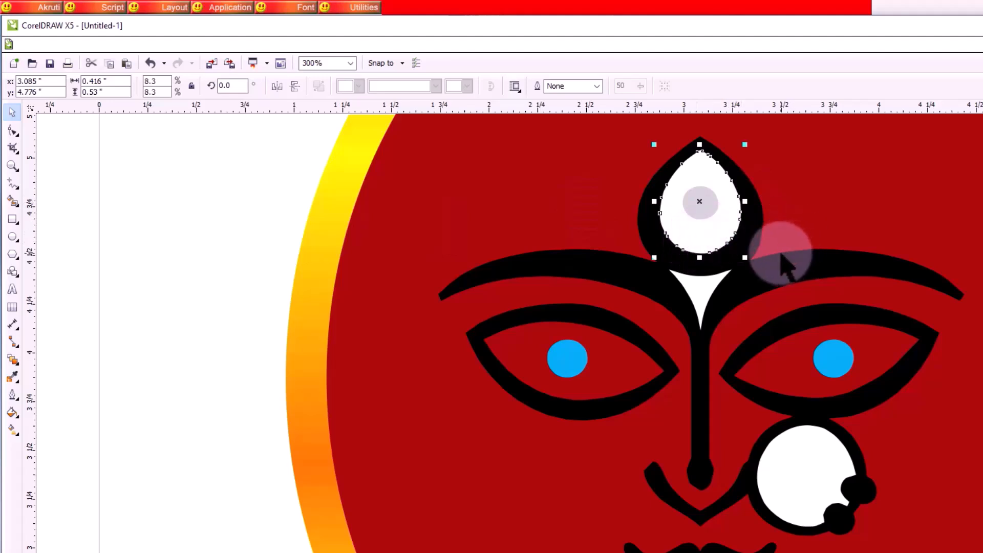
{"action": "left_click", "coordinate": [253, 263]}
{"action": "left_click", "coordinate": [730, 235]}
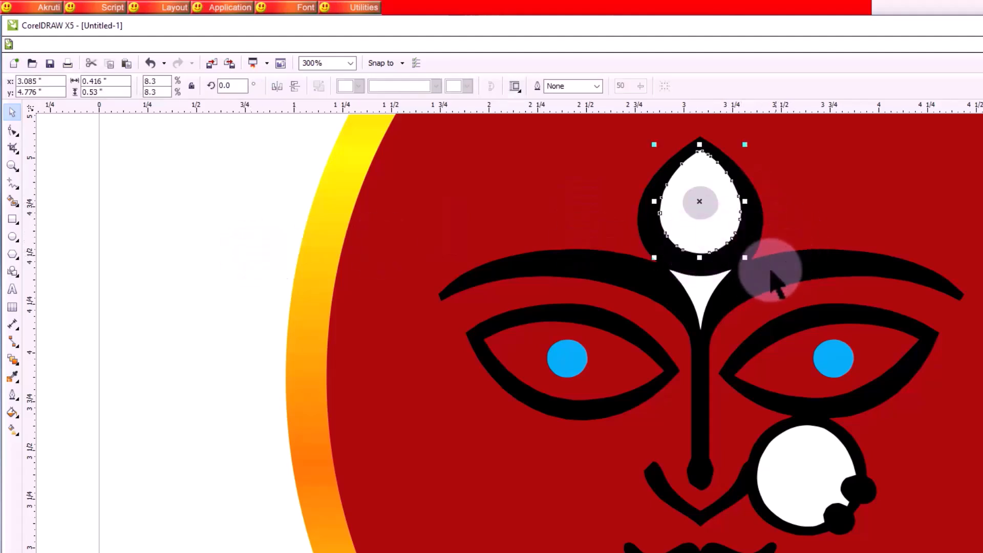
{"action": "left_click", "coordinate": [760, 225]}
{"action": "left_click", "coordinate": [420, 89]}
{"action": "left_click", "coordinate": [184, 262]}
{"action": "left_click", "coordinate": [716, 239]}
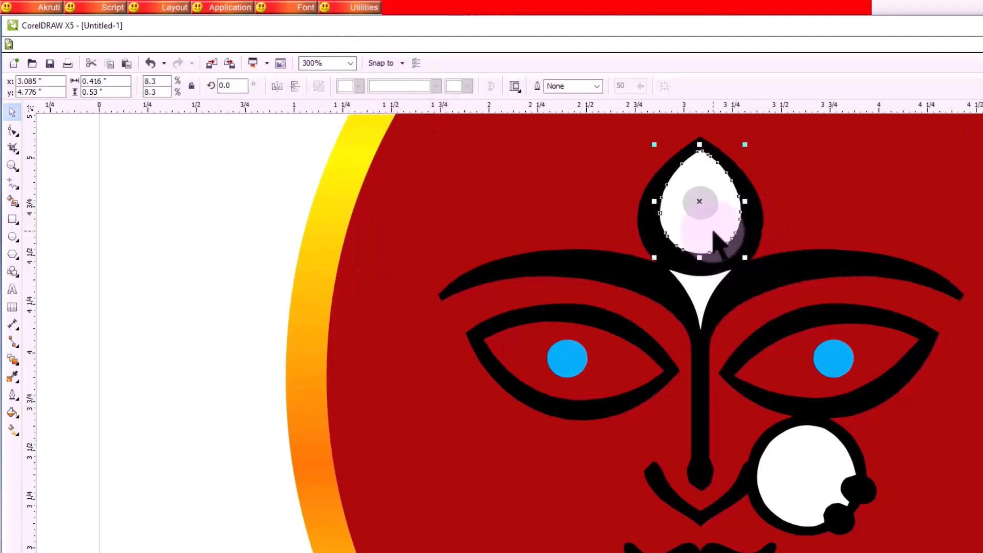
{"action": "key", "text": "Delete"}
- Fill the forehead pupil and both eye pupils with palette black (C:0 M:0 Y:0 K:100)
{"action": "left_click", "coordinate": [713, 208]}
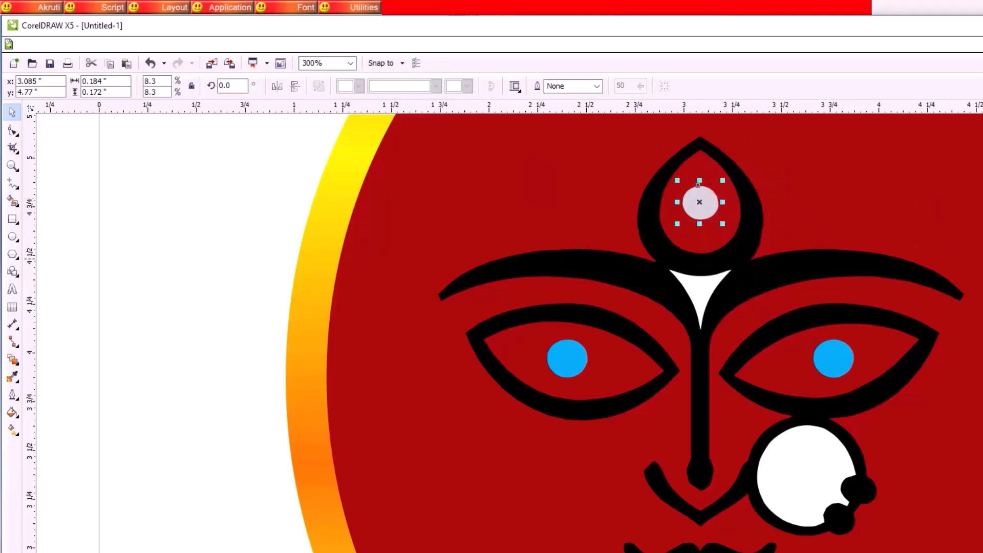
{"action": "left_click", "coordinate": [832, 359], "text": "shift"}
{"action": "left_click", "coordinate": [573, 360], "text": "shift"}
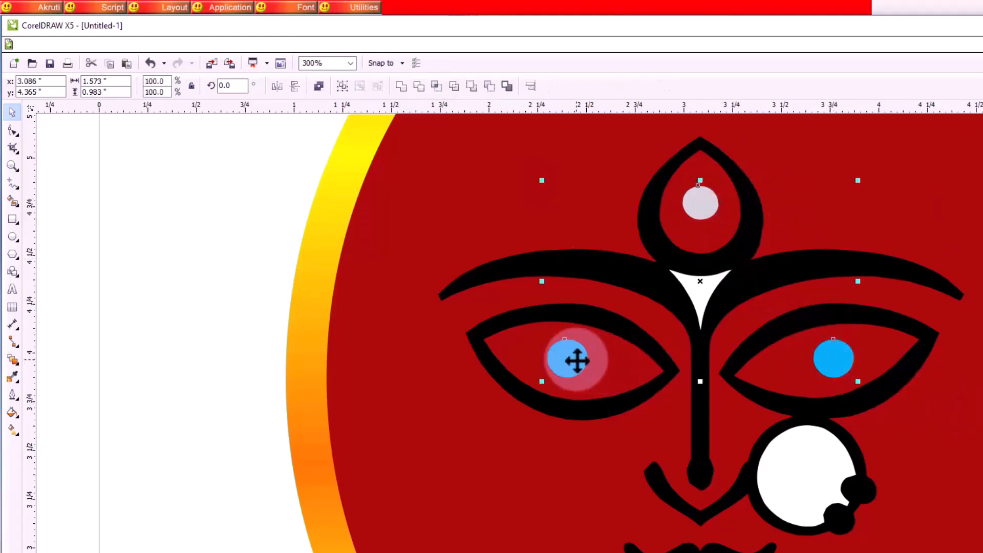
{"action": "left_click", "coordinate": [207, 374]}
{"action": "left_click", "coordinate": [706, 207]}
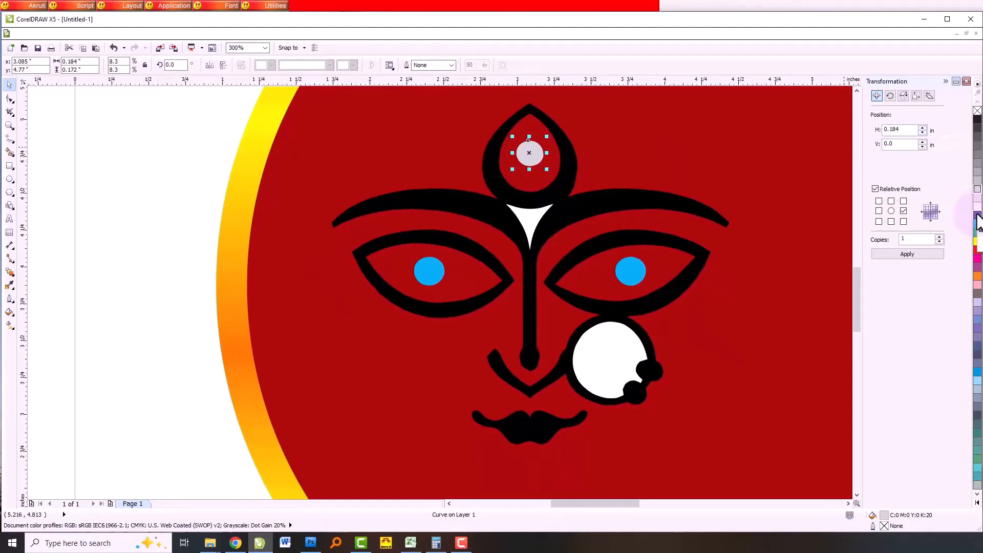
{"action": "left_click", "coordinate": [978, 215]}
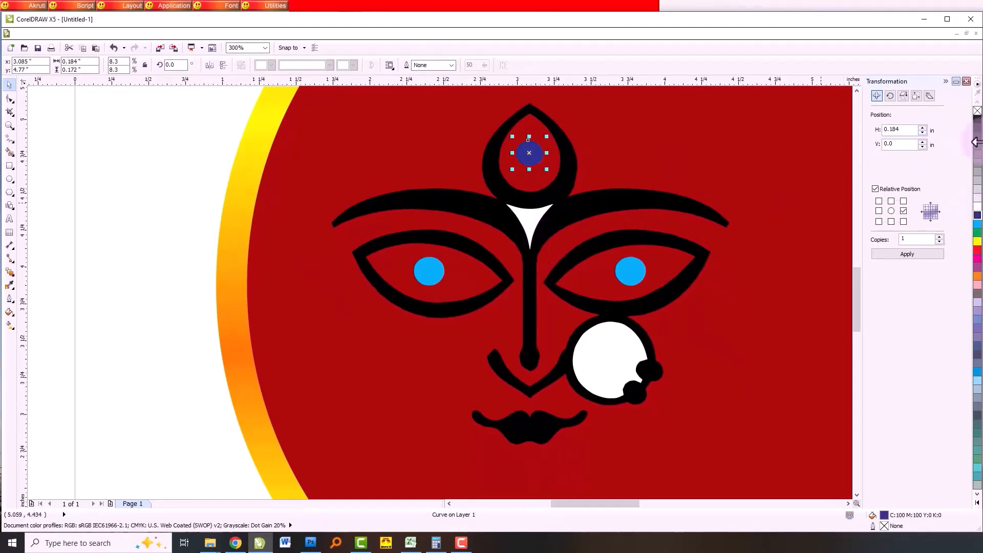
{"action": "left_click", "coordinate": [978, 119]}
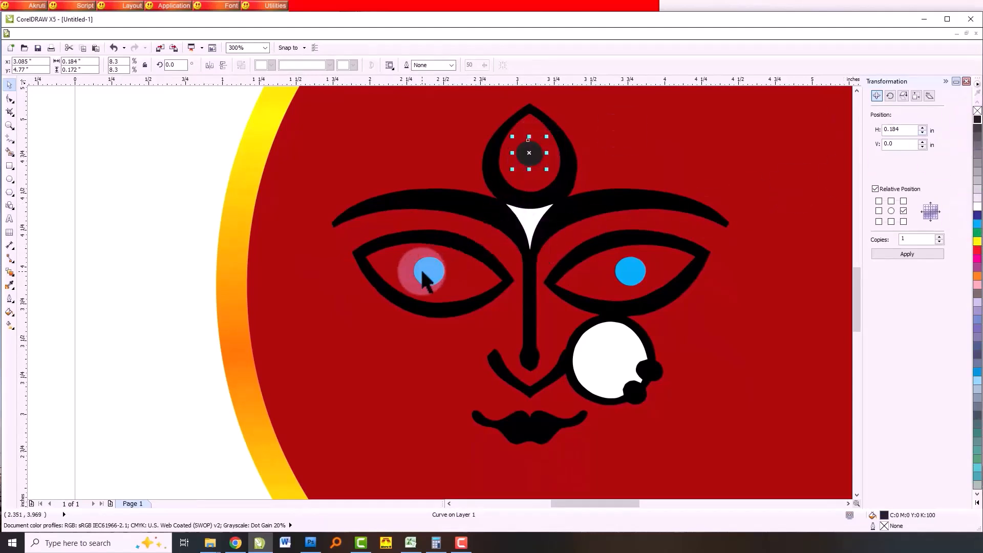
{"action": "key", "text": "ctrl+r"}
{"action": "left_click", "coordinate": [633, 261]}
{"action": "key", "text": "ctrl+r"}
- Trim the white wedge between the eyebrows out of the black brow shape and delete it, also removing the nose ring's white disc
{"action": "left_click", "coordinate": [527, 221]}
{"action": "left_click", "coordinate": [603, 213]}
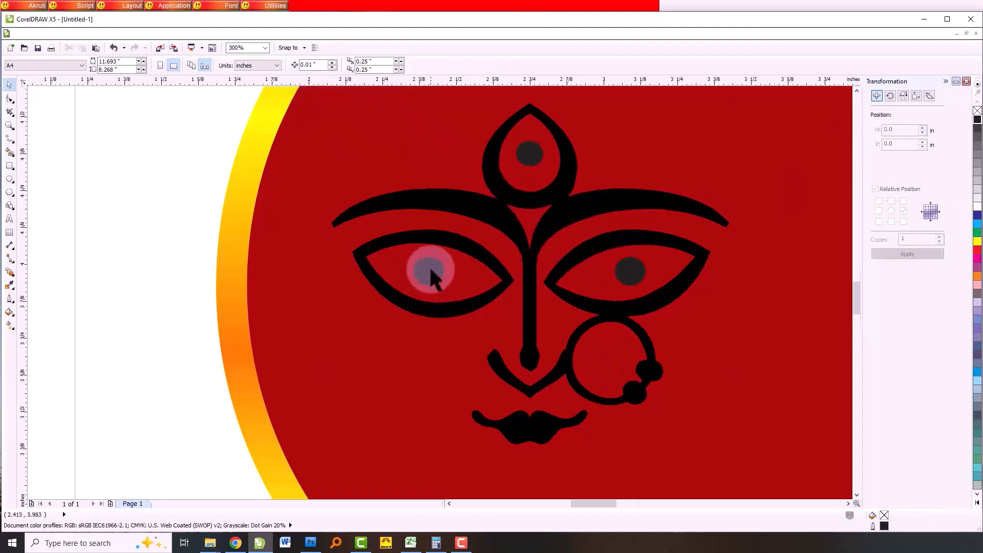
- Sample the left eye outline's black with the Color Eyedropper and apply it to all three pupils
{"action": "scroll", "coordinate": [429, 265], "scroll_direction": "up", "scroll_amount": 2}
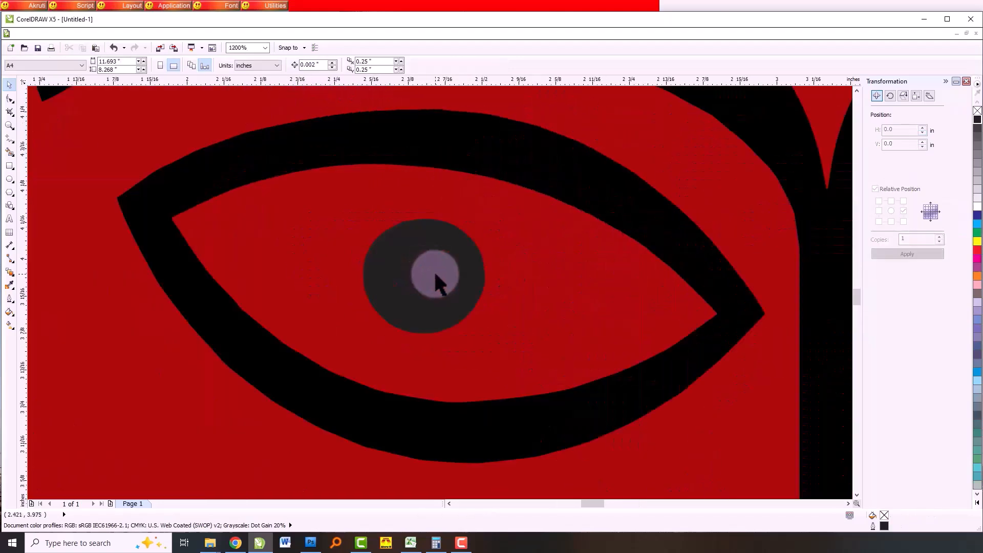
{"action": "scroll", "coordinate": [435, 270], "scroll_direction": "down", "scroll_amount": 2}
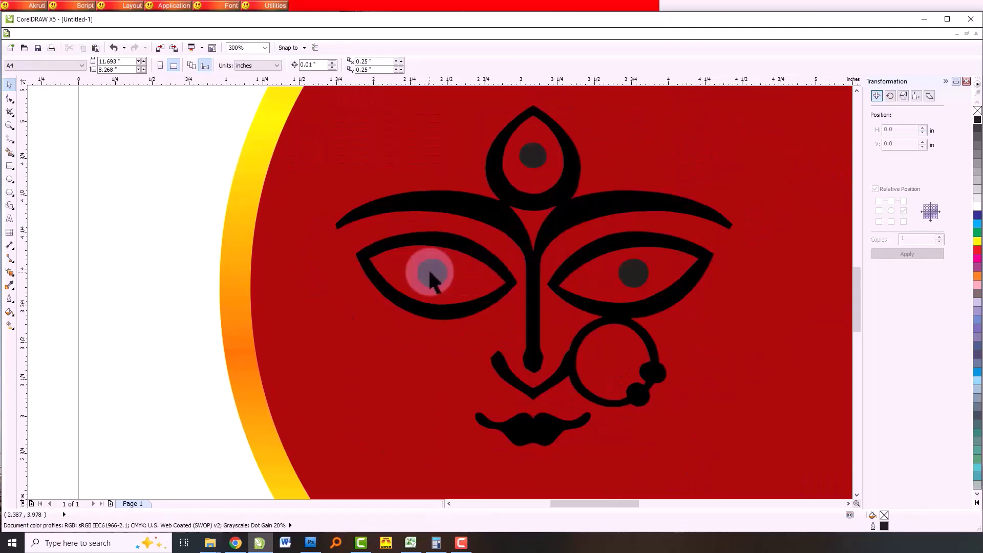
{"action": "left_click", "coordinate": [433, 272]}
{"action": "scroll", "coordinate": [436, 273], "scroll_direction": "up", "scroll_amount": 2}
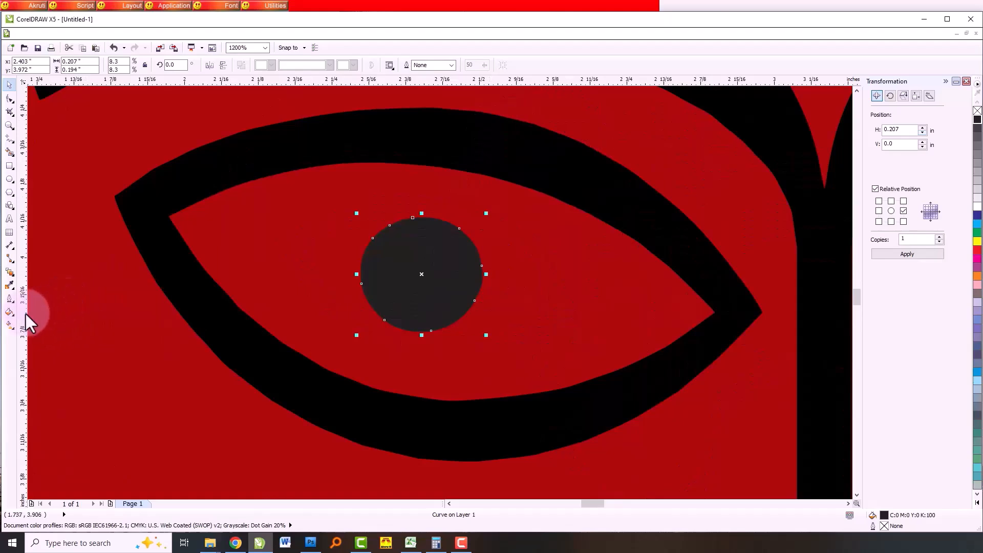
{"action": "left_click", "coordinate": [10, 285]}
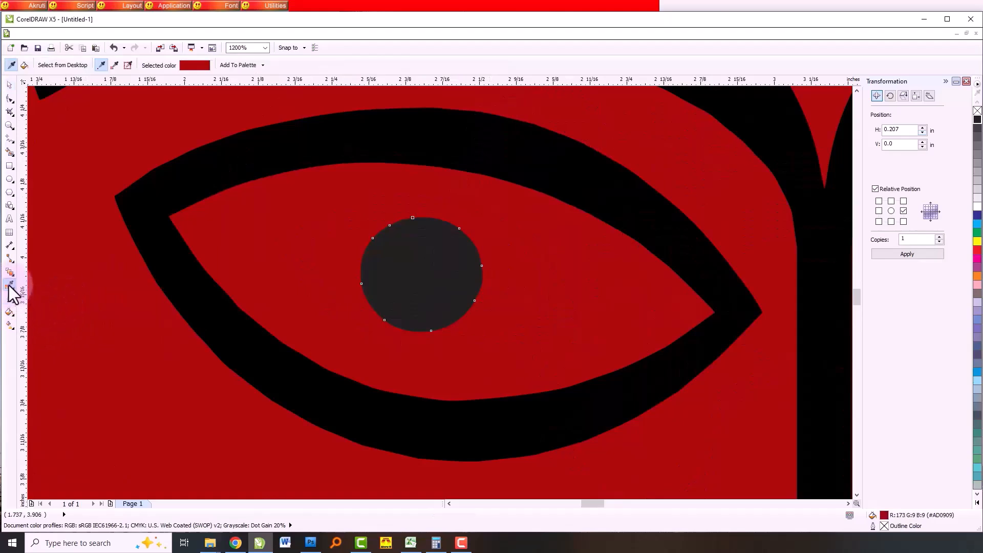
{"action": "left_click", "coordinate": [273, 149]}
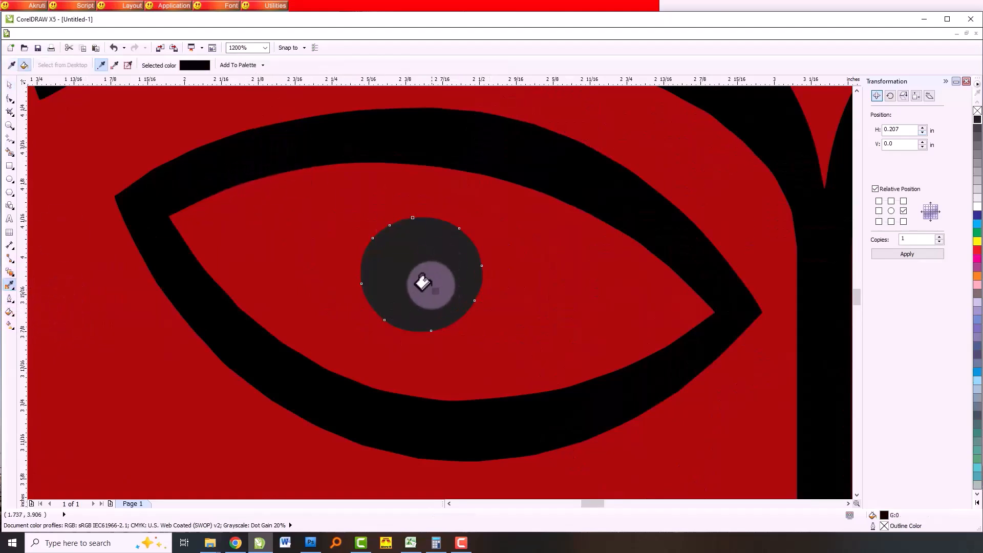
{"action": "left_click", "coordinate": [423, 285]}
{"action": "scroll", "coordinate": [251, 326], "scroll_direction": "down", "scroll_amount": 2}
{"action": "left_click", "coordinate": [730, 302]}
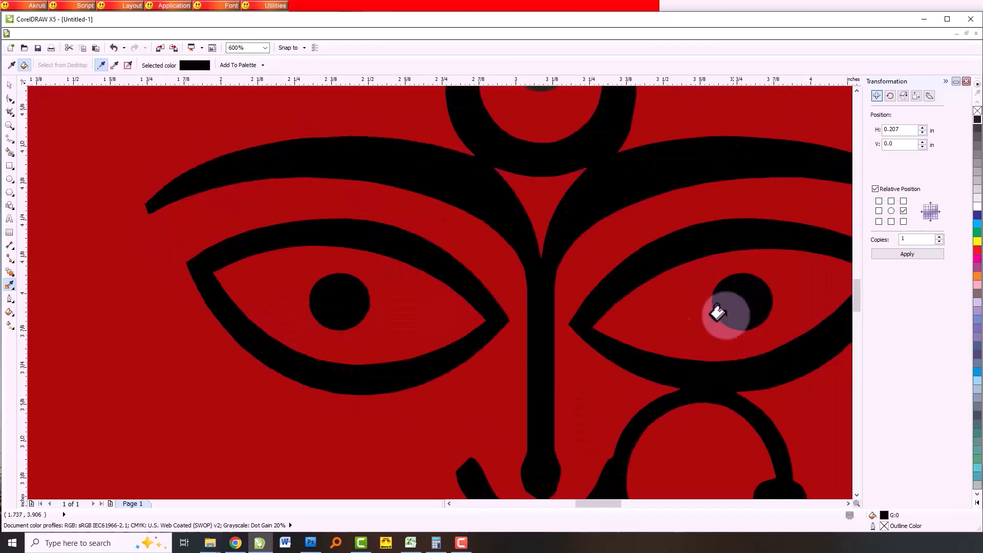
{"action": "scroll", "coordinate": [487, 358], "scroll_direction": "down", "scroll_amount": 2}
{"action": "scroll", "coordinate": [504, 209], "scroll_direction": "up", "scroll_amount": 2}
{"action": "left_click", "coordinate": [504, 209]}
{"action": "scroll", "coordinate": [472, 222], "scroll_direction": "down", "scroll_amount": 3}
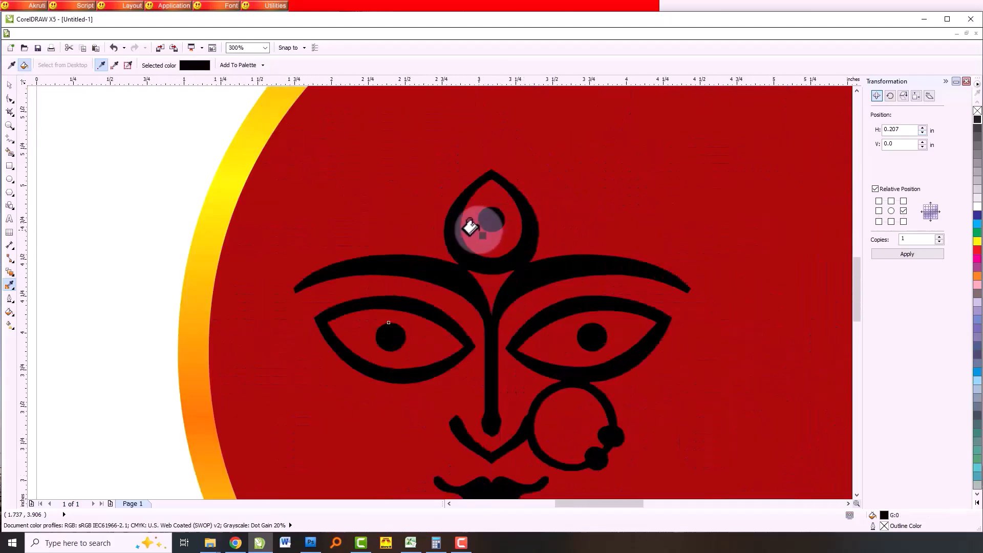
- Recolour all the Durga face shapes white and enlarge the face proportionally to about 3.54 by 3.04 inches
{"action": "left_click", "coordinate": [9, 85]}
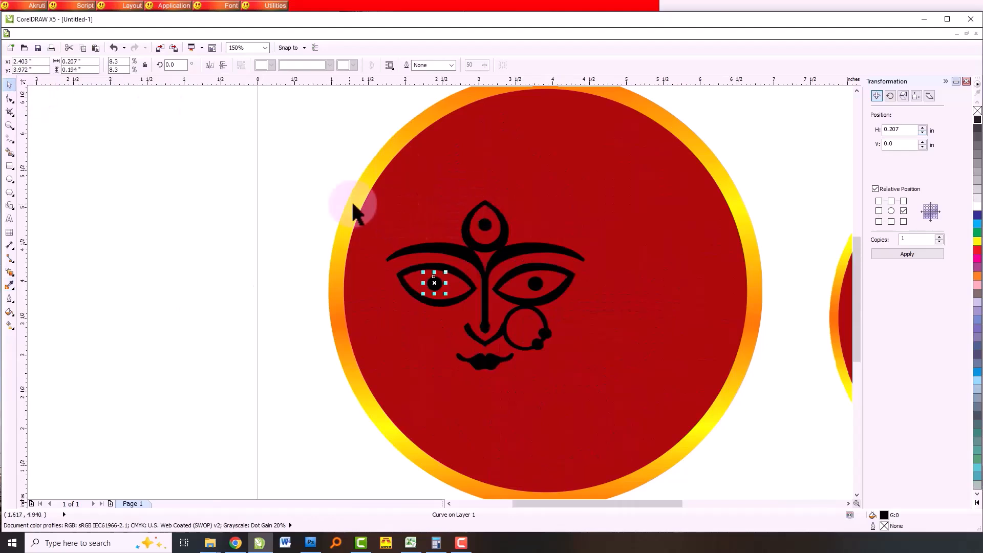
{"action": "left_click_drag", "start_coordinate": [300, 173], "coordinate": [588, 346]}
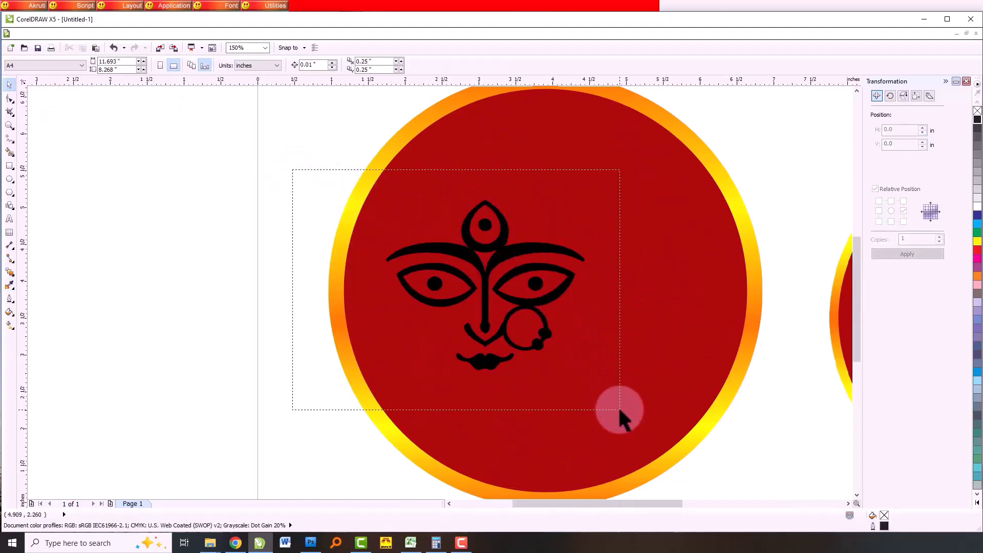
{"action": "left_click_drag", "start_coordinate": [620, 410], "coordinate": [614, 408]}
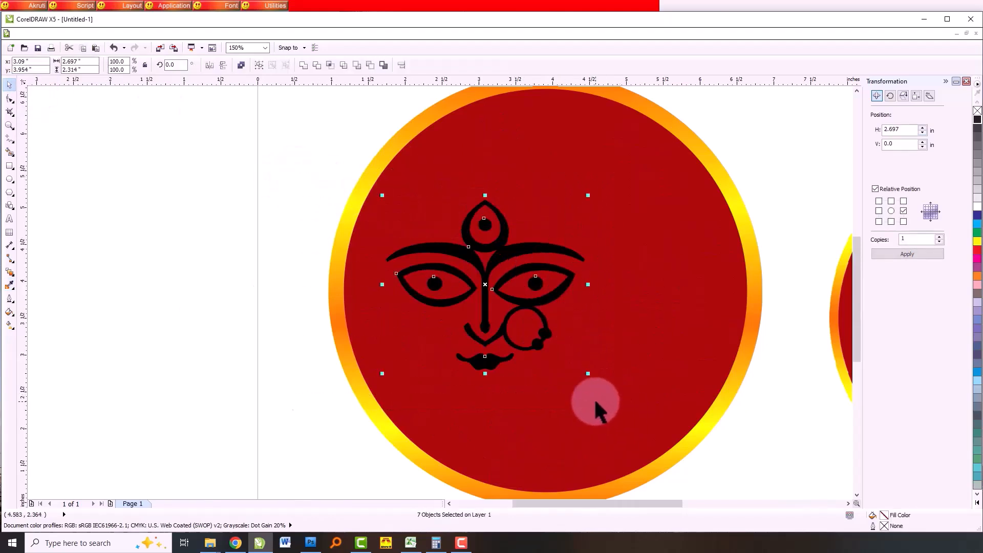
{"action": "left_click", "coordinate": [978, 234]}
{"action": "left_click", "coordinate": [977, 205]}
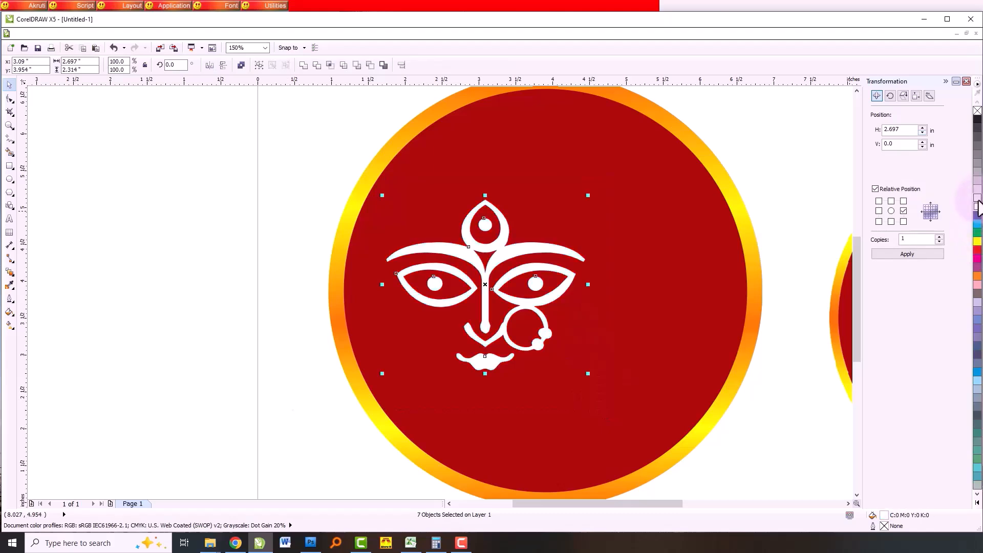
{"action": "left_click", "coordinate": [978, 259]}
{"action": "left_click", "coordinate": [978, 205]}
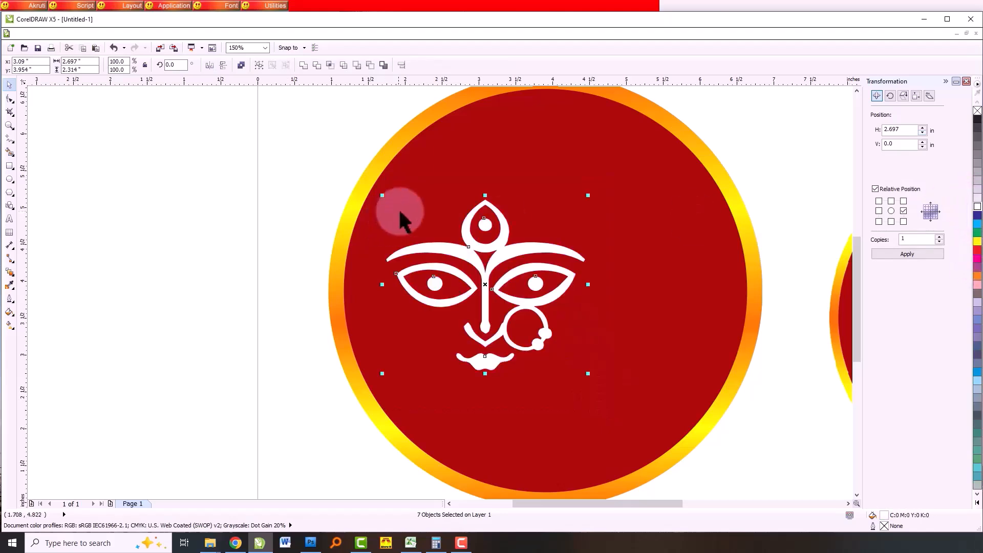
{"action": "left_click_drag", "start_coordinate": [588, 373], "coordinate": [649, 429]}
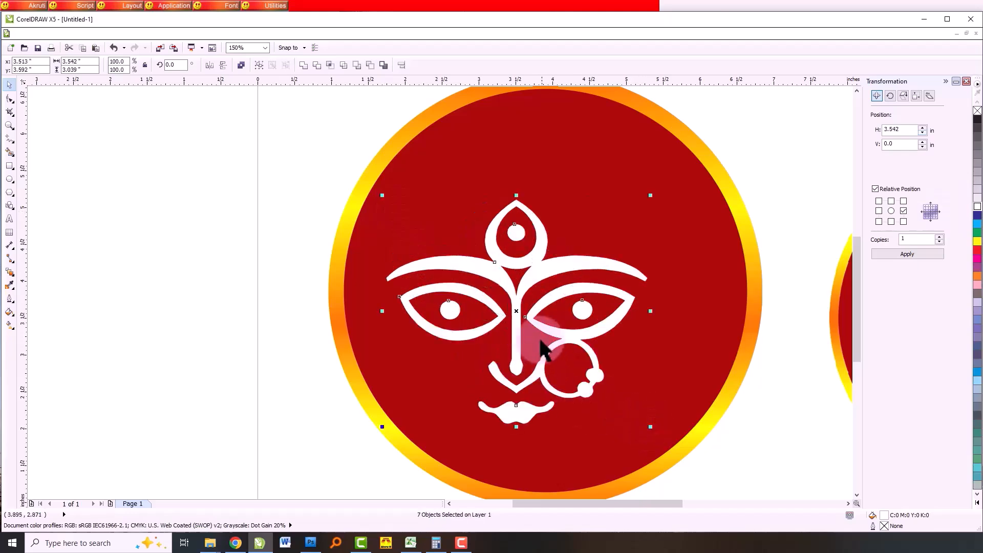
- Centre the white face in the red circle as a group and enlarge it proportionally to about 4.13 by 3.54 inches
{"action": "left_click_drag", "start_coordinate": [521, 330], "coordinate": [548, 297]}
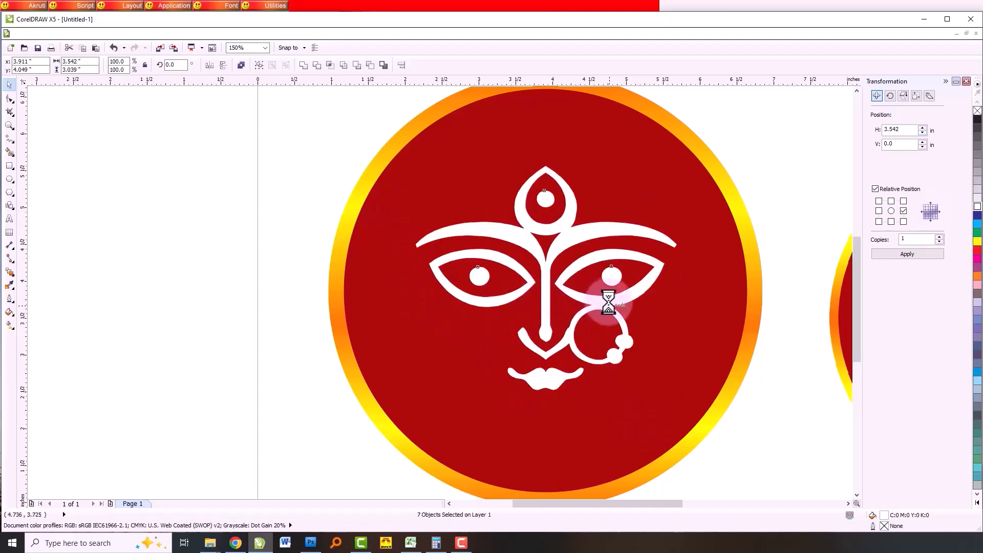
{"action": "key", "text": "F3"}
{"action": "left_click", "coordinate": [474, 214]}
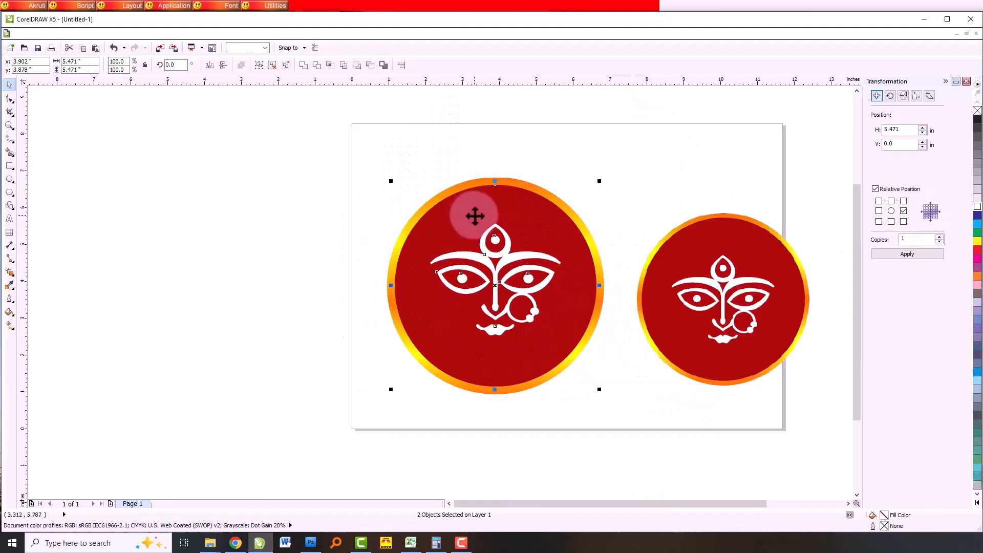
{"action": "left_click", "coordinate": [342, 265]}
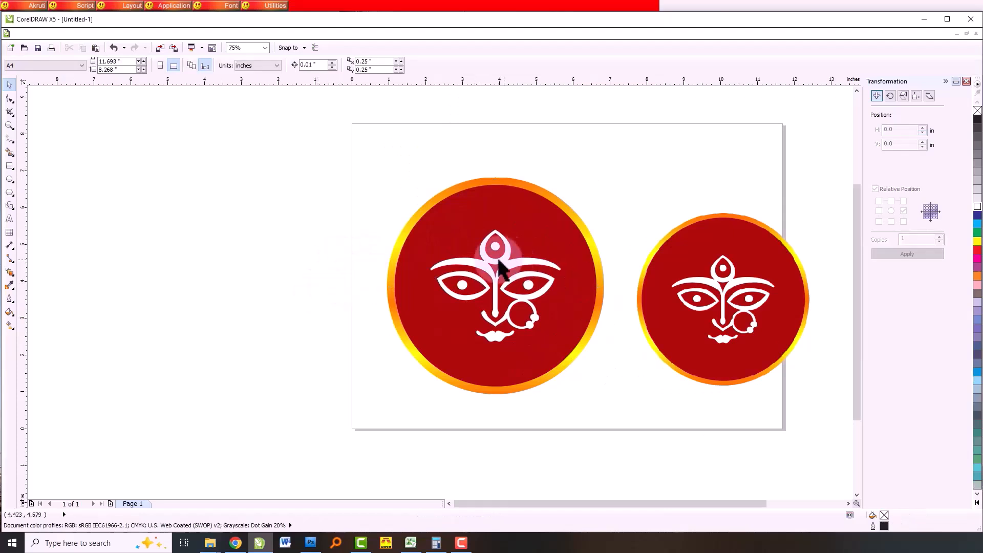
{"action": "left_click_drag", "start_coordinate": [618, 374], "coordinate": [576, 354]}
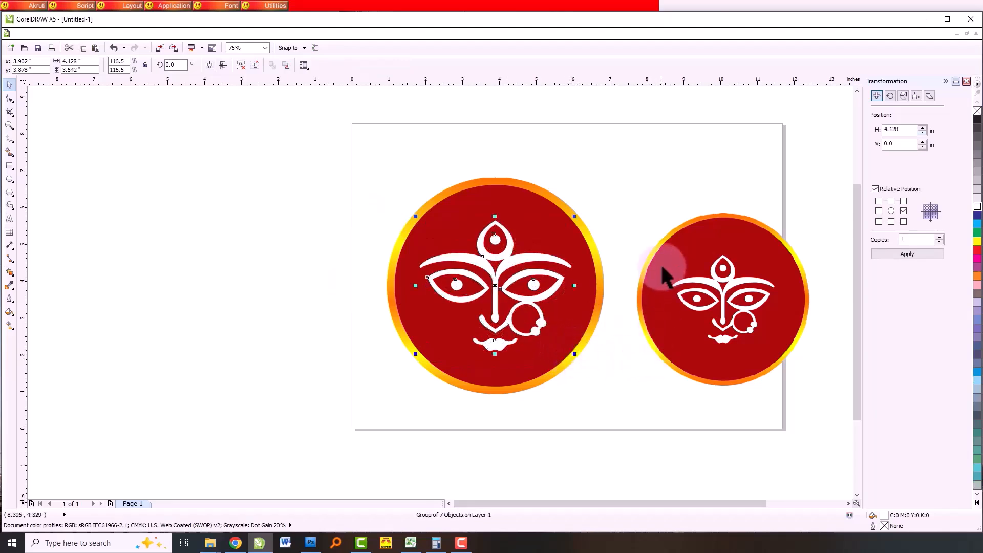
{"action": "left_click", "coordinate": [281, 244]}
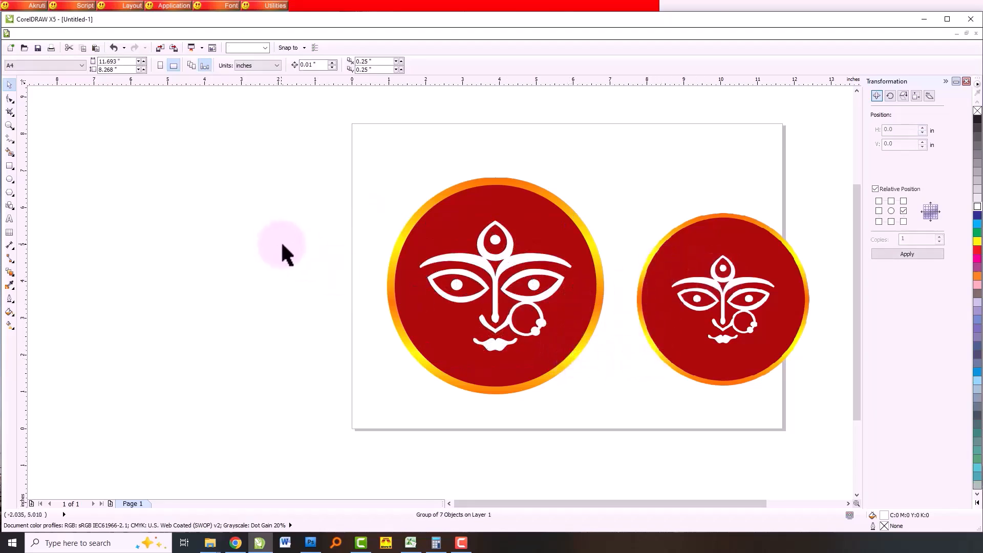
- Delete the smaller reference emblem, then enlarge the finished emblem to about 7.05 inches, grouped and centred on the page
{"action": "left_click", "coordinate": [690, 275]}
{"action": "key", "text": "Delete"}
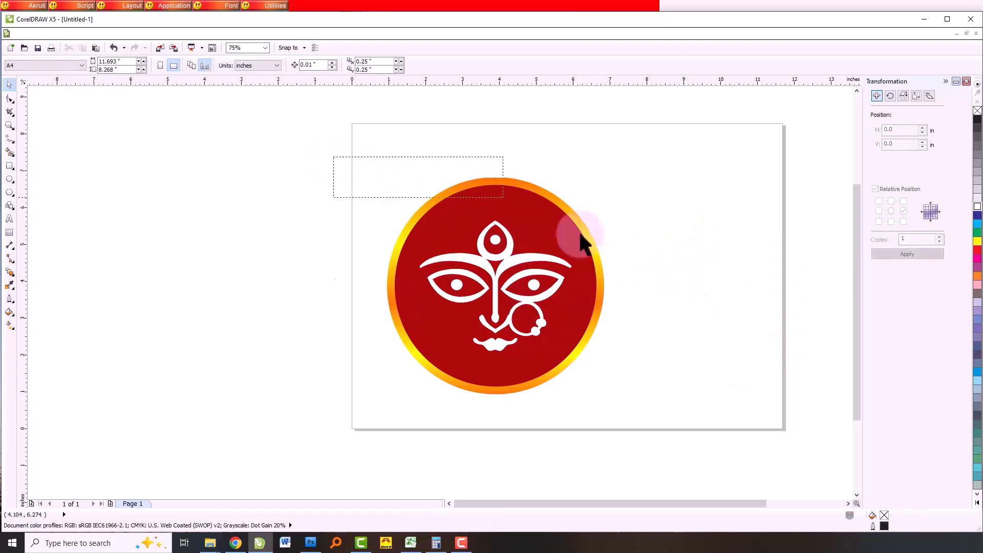
{"action": "left_click_drag", "start_coordinate": [364, 159], "coordinate": [635, 399]}
{"action": "left_click_drag", "start_coordinate": [607, 173], "coordinate": [711, 133]}
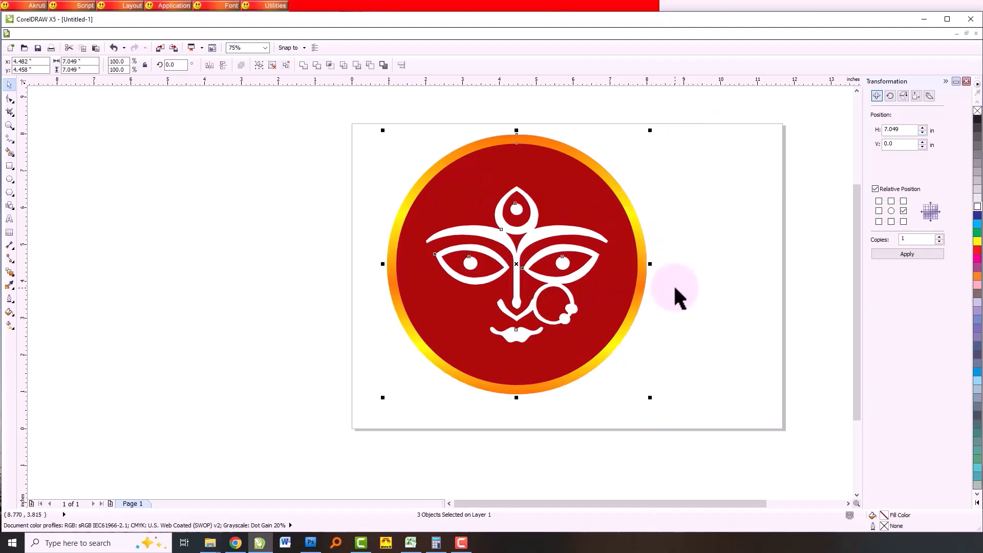
{"action": "key", "text": "p"}
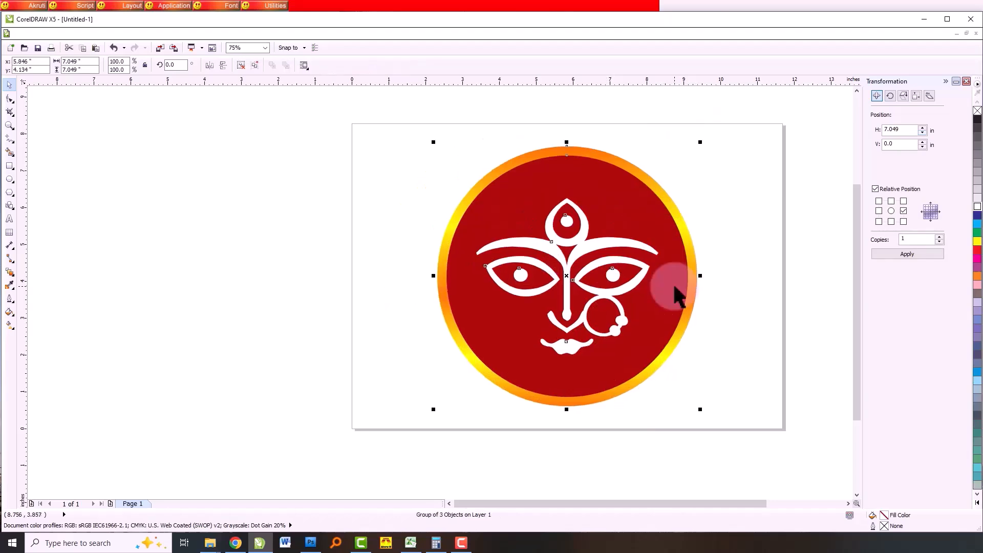
{"action": "left_click", "coordinate": [329, 293]}
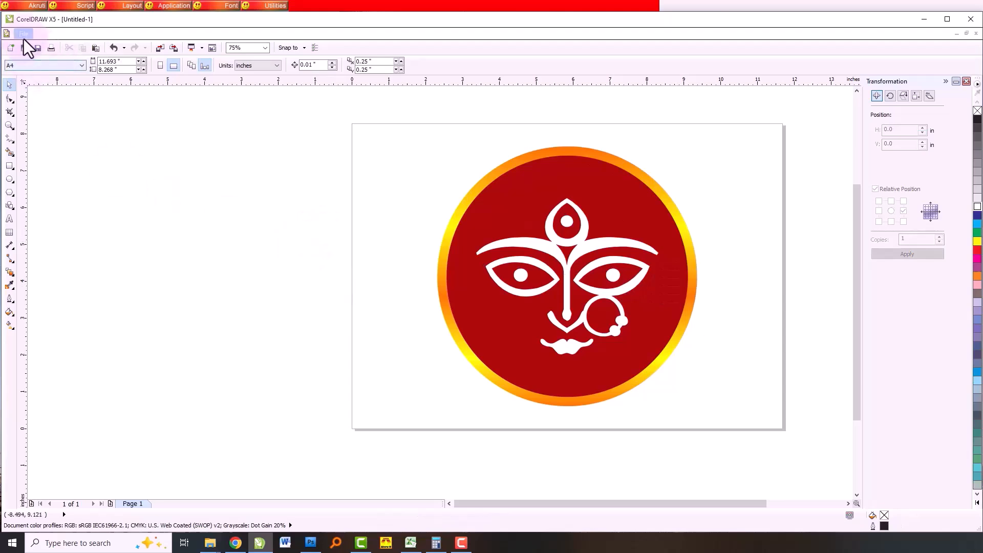
- Start exporting the artwork in PNG - Portable Network Graphics format to the Desktop
{"action": "left_click", "coordinate": [23, 34]}
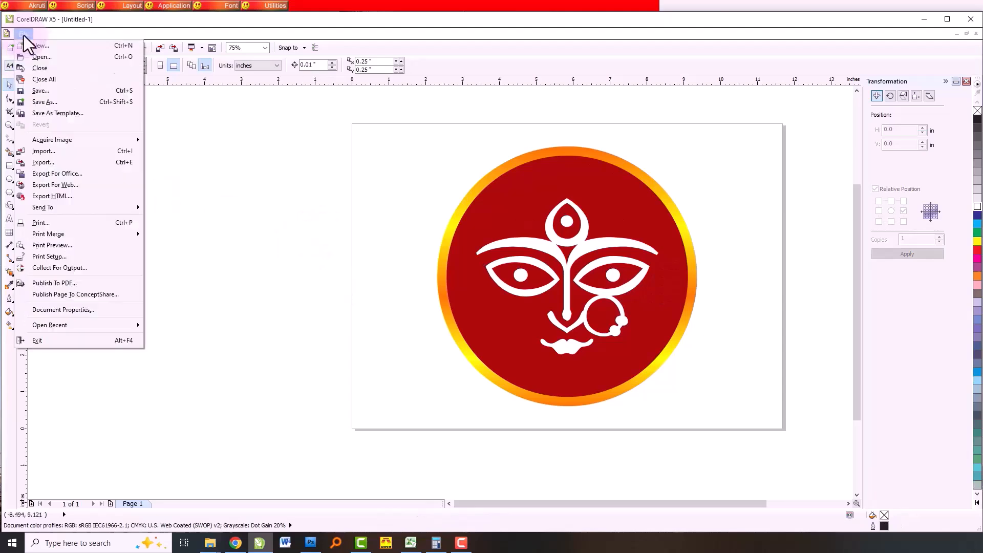
{"action": "left_click", "coordinate": [63, 163]}
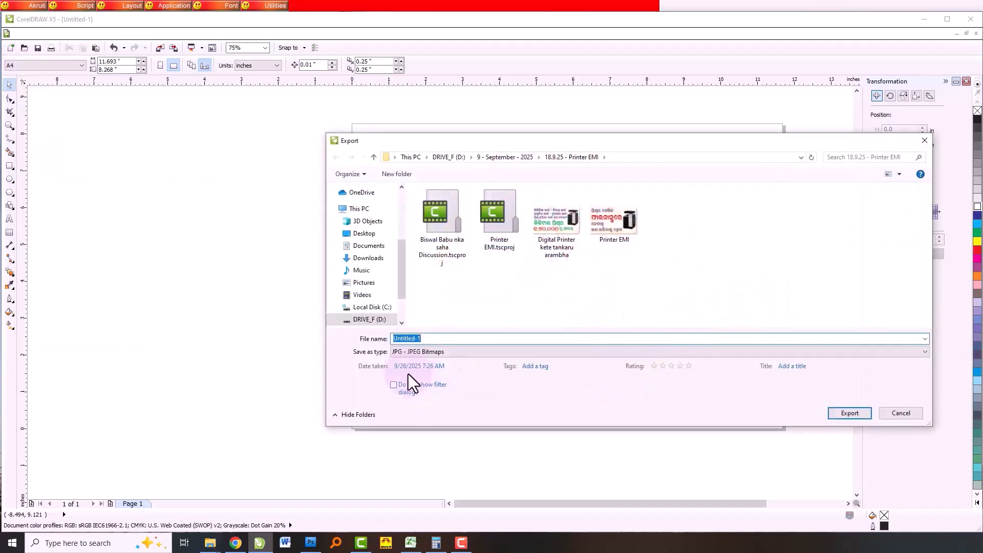
{"action": "left_click", "coordinate": [421, 353]}
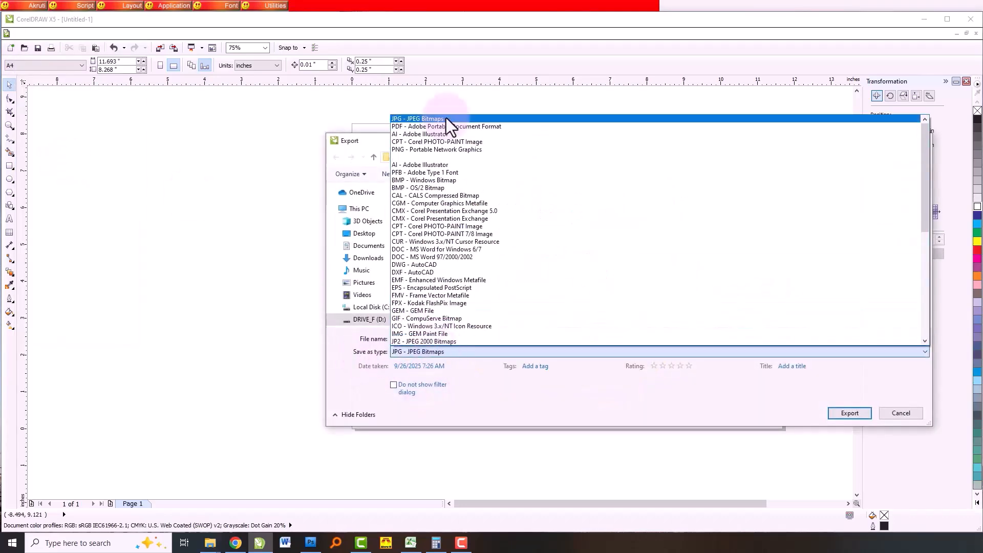
{"action": "left_click", "coordinate": [401, 149]}
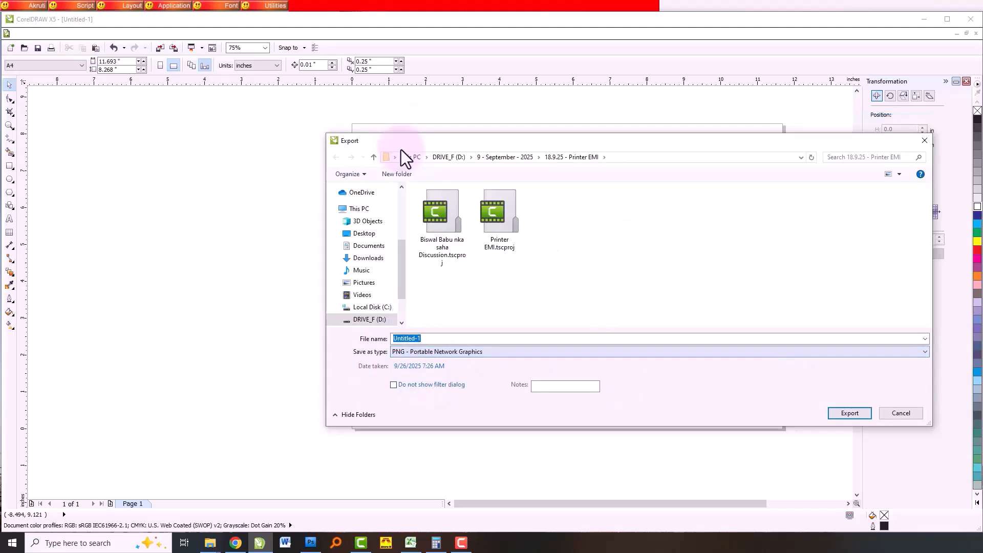
{"action": "left_click", "coordinate": [365, 234]}
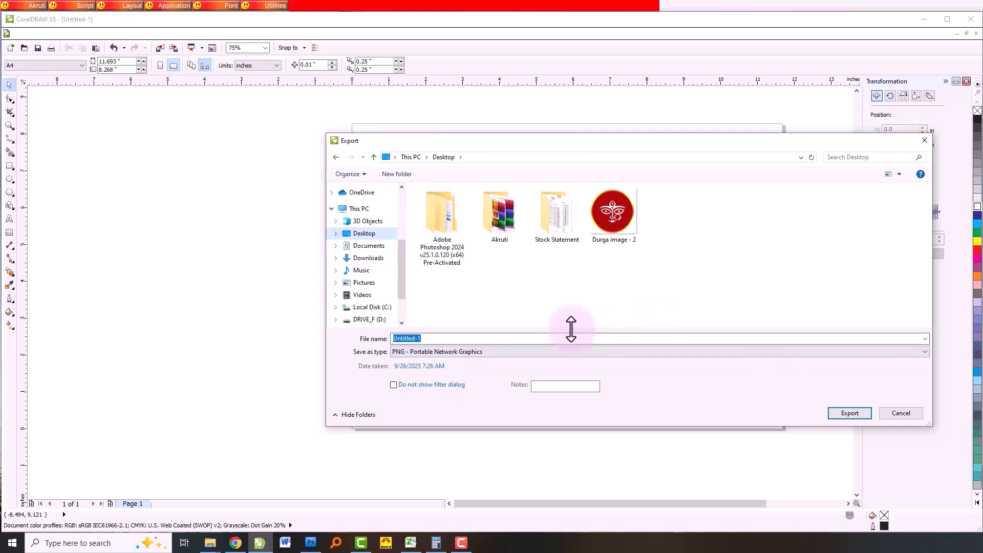
- Name the export "Durga image by CDR- 2" and export it as RGB Color (24-bit) with transparency
{"action": "left_click", "coordinate": [608, 219]}
{"action": "left_click", "coordinate": [438, 339]}
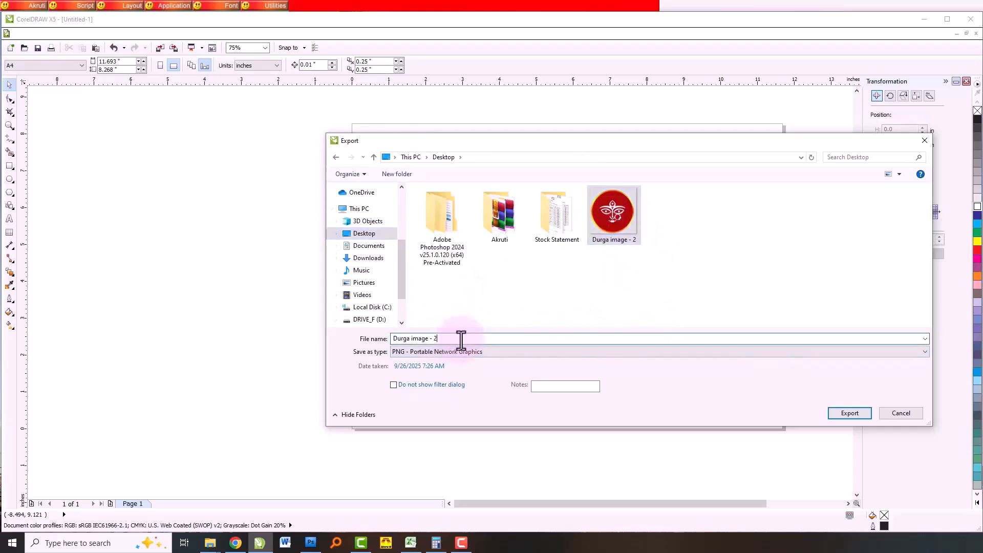
{"action": "key", "text": "Left"}
{"action": "key", "text": "BackSpace"}
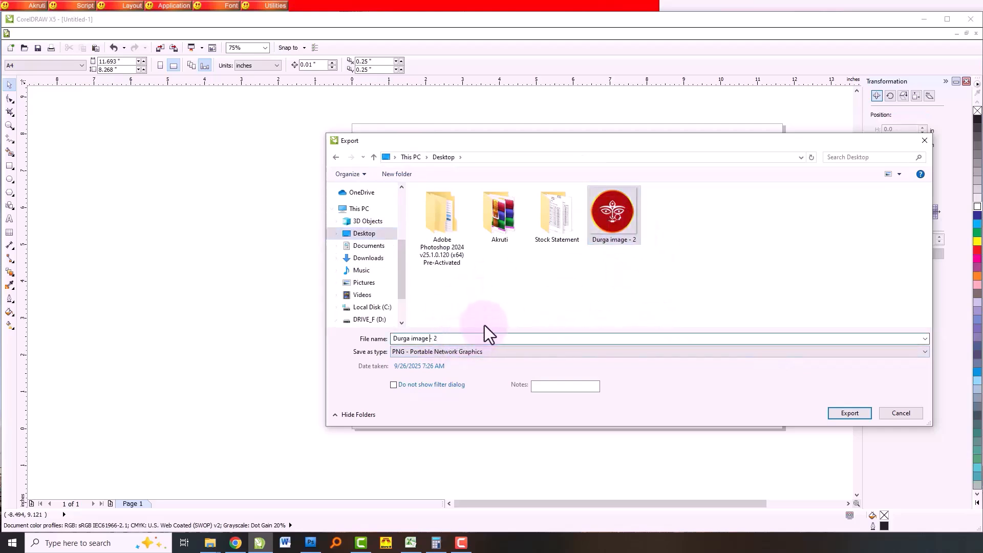
{"action": "type", "text": "by CDR"}
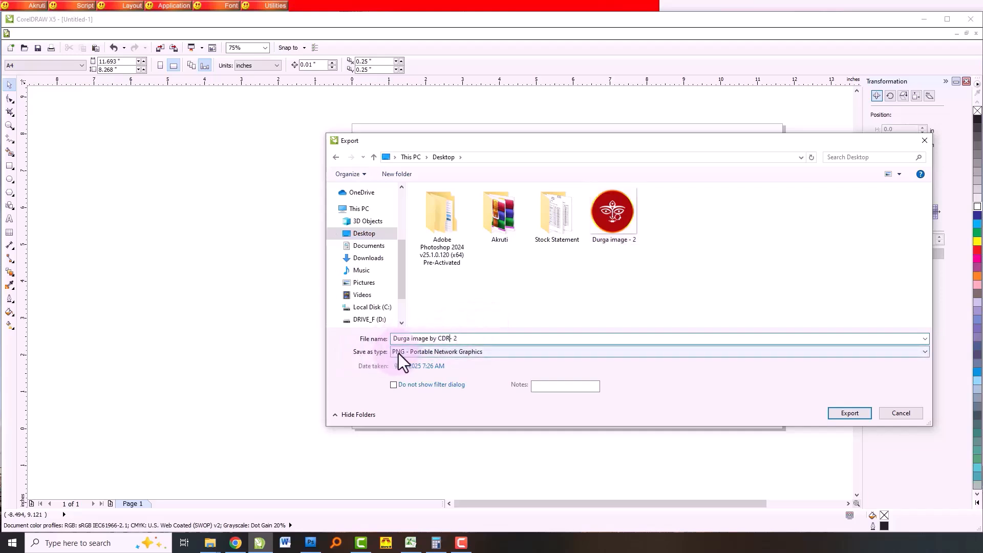
{"action": "left_click", "coordinate": [848, 414]}
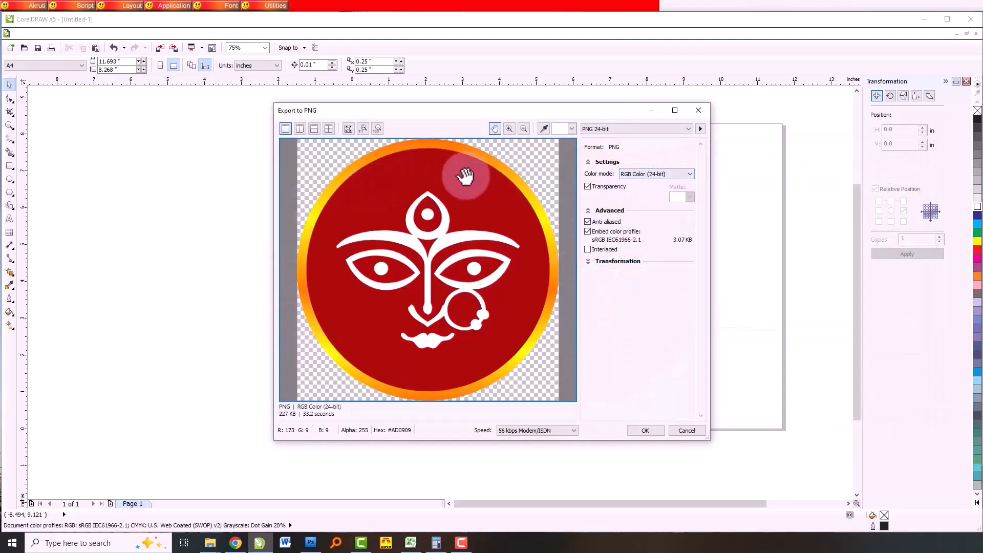
{"action": "left_click", "coordinate": [645, 431]}
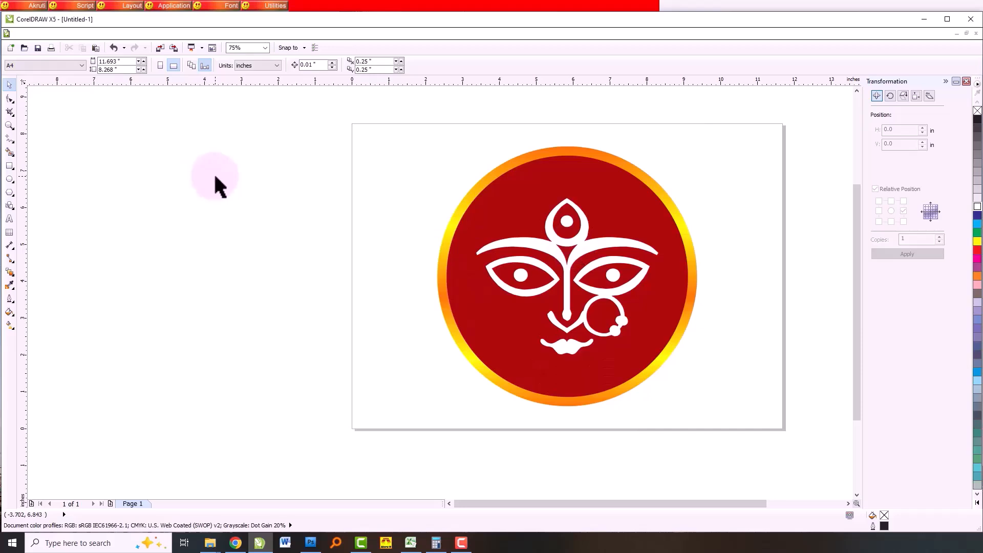
- Switch to the Windows desktop and place the exported "Durga image by CDR- 2" file below the "Durga image - 1" icon
{"action": "key", "text": "super+d"}
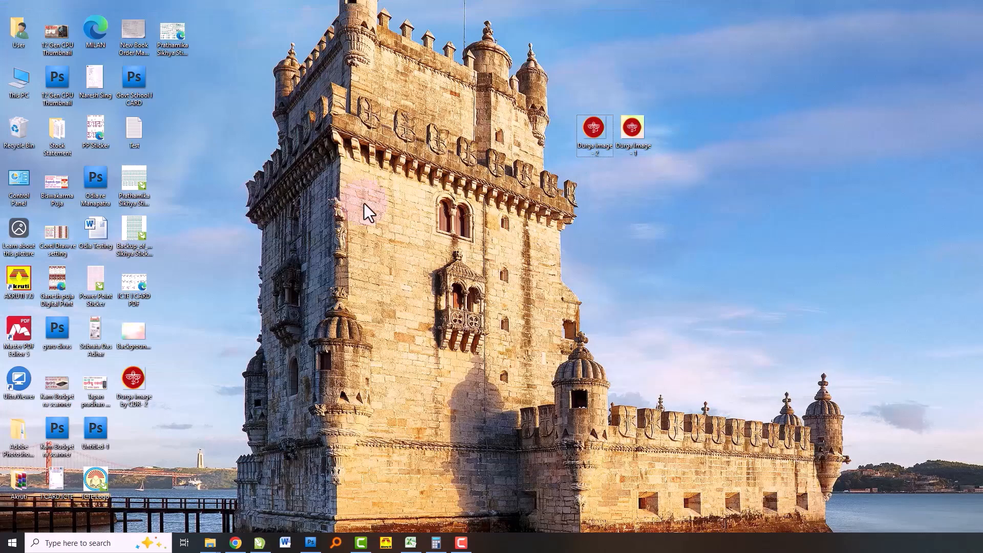
{"action": "left_click_drag", "start_coordinate": [147, 389], "coordinate": [582, 297]}
{"action": "left_click_drag", "start_coordinate": [635, 188], "coordinate": [638, 193]}
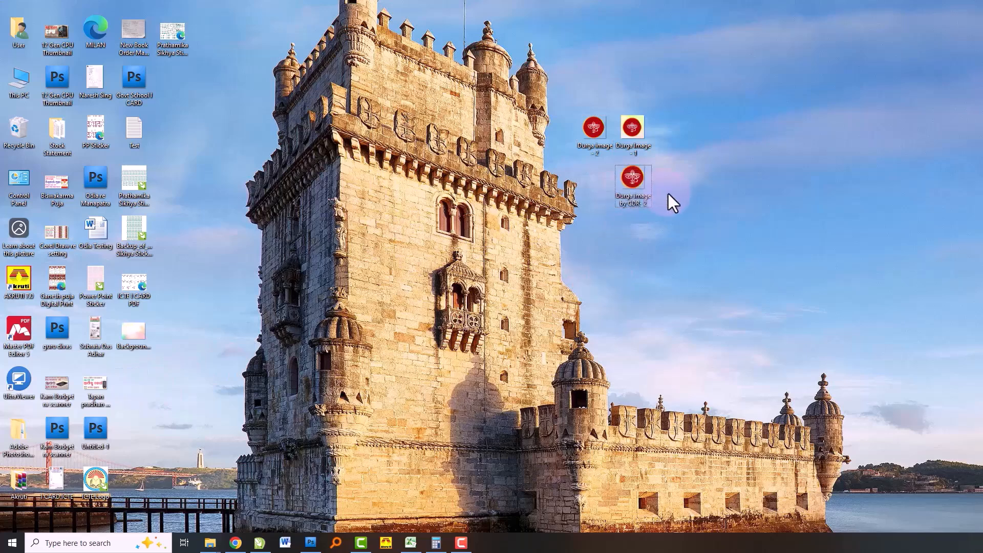
- Copy the exported PNG into the CorelDRAW document and place it beside the vector emblem
{"action": "mouse_move", "coordinate": [641, 186]}
{"action": "left_click", "coordinate": [260, 543]}
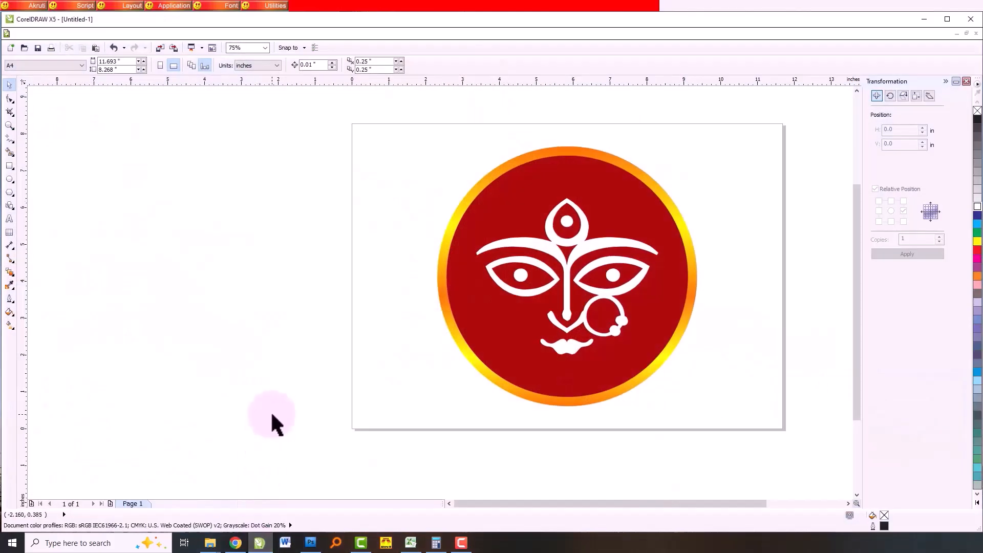
{"action": "key", "text": "ctrl+v"}
{"action": "left_click_drag", "start_coordinate": [604, 243], "coordinate": [358, 243]}
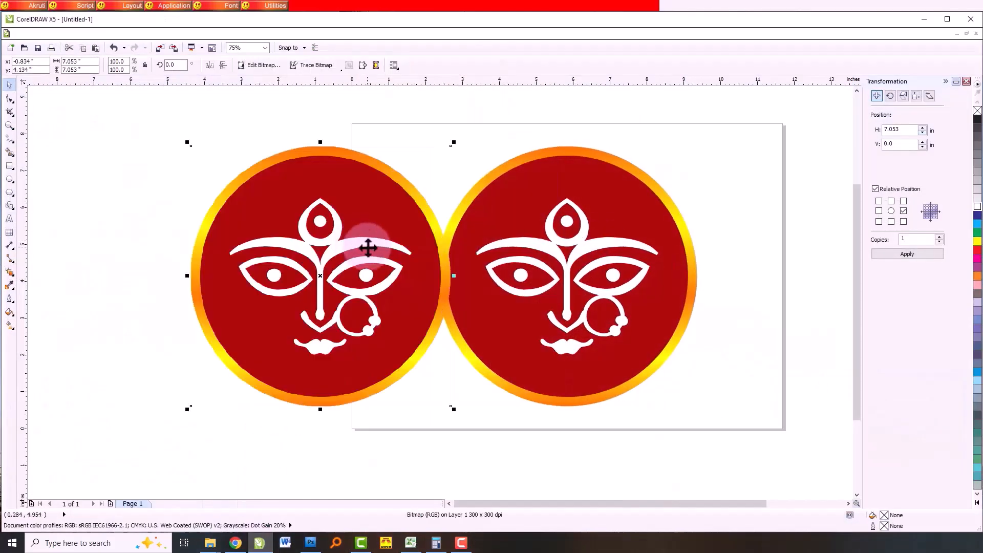
- Compare the pasted bitmap's edges with the vector emblem's edges up close, separating the two emblems, and delete the bitmap
{"action": "scroll", "coordinate": [363, 265], "scroll_direction": "up", "scroll_amount": 8}
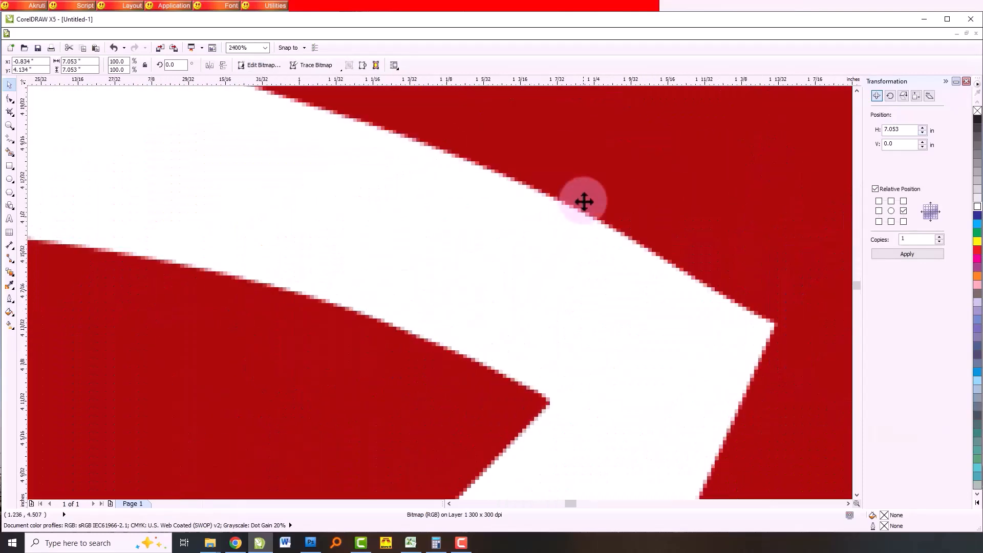
{"action": "scroll", "coordinate": [568, 210], "scroll_direction": "down", "scroll_amount": 7}
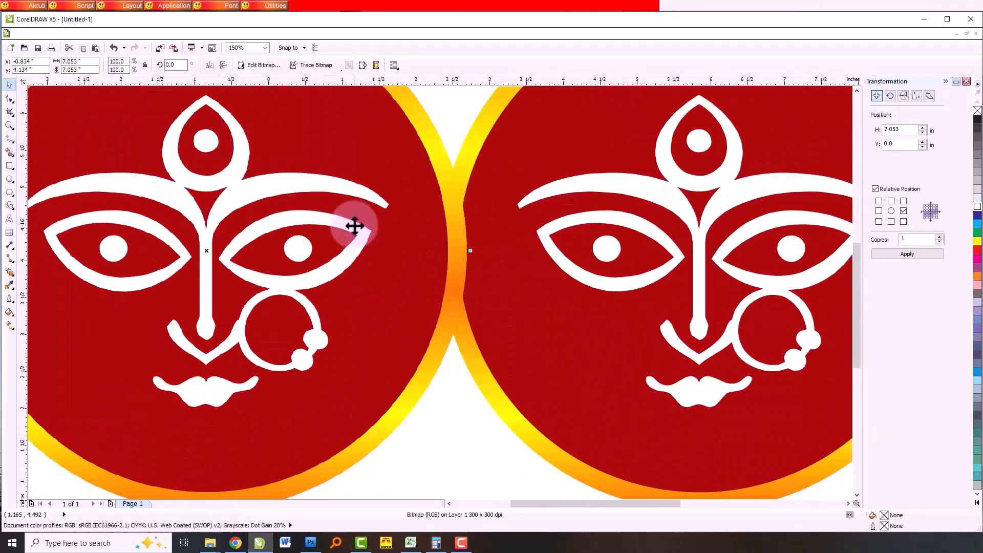
{"action": "left_click_drag", "start_coordinate": [446, 248], "coordinate": [413, 251]}
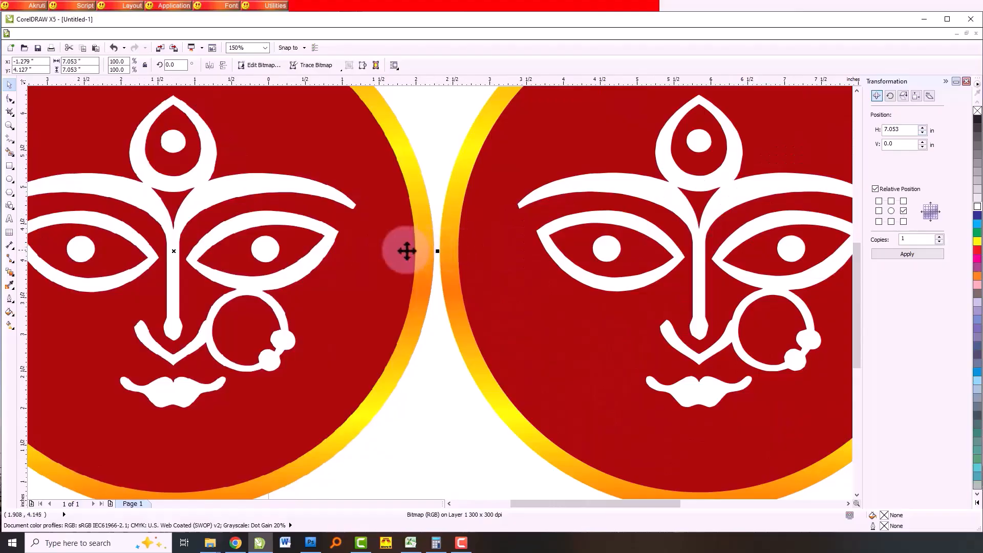
{"action": "scroll", "coordinate": [373, 283], "scroll_direction": "up", "scroll_amount": 6}
{"action": "scroll", "coordinate": [461, 246], "scroll_direction": "down", "scroll_amount": 5}
{"action": "scroll", "coordinate": [461, 243], "scroll_direction": "up", "scroll_amount": 3}
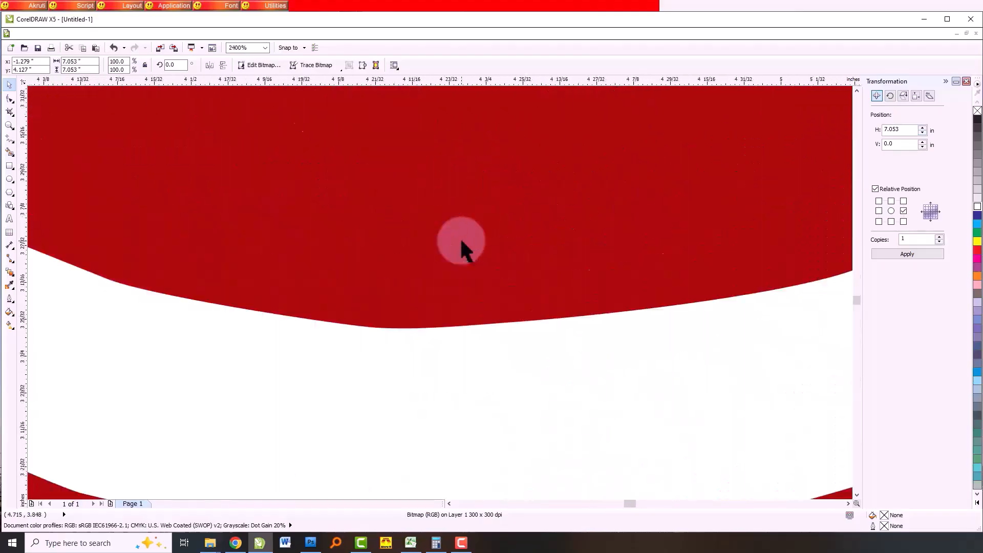
{"action": "scroll", "coordinate": [461, 246], "scroll_direction": "down", "scroll_amount": 8}
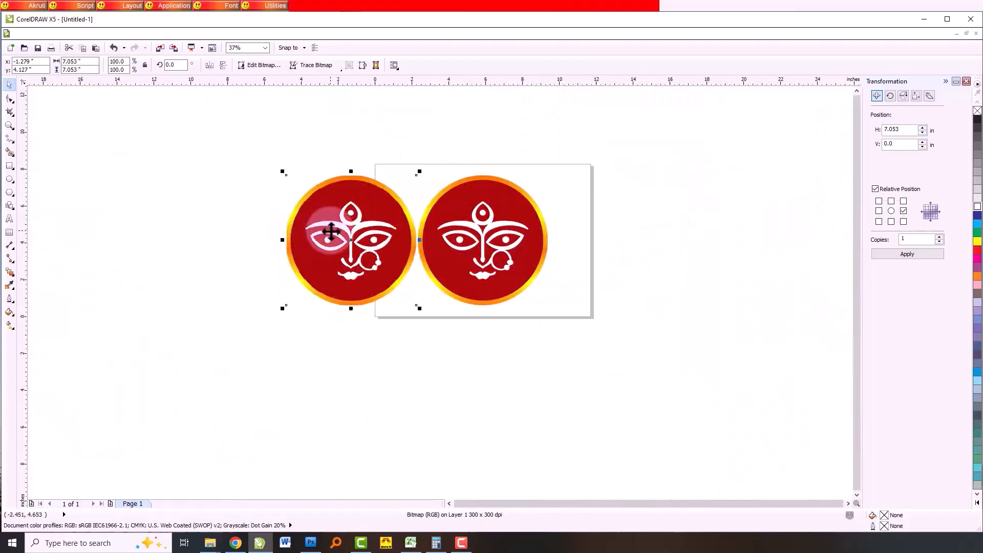
{"action": "key", "text": "Delete"}
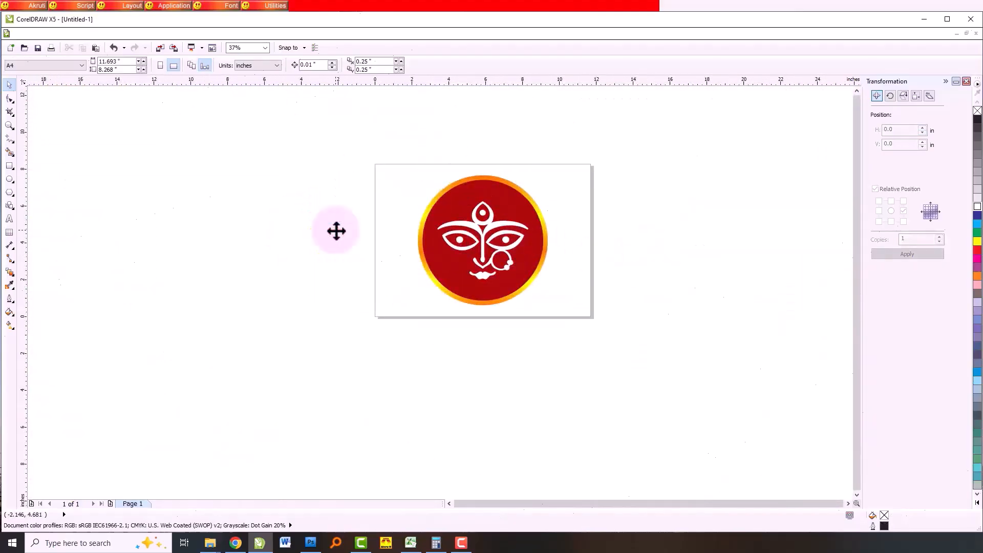